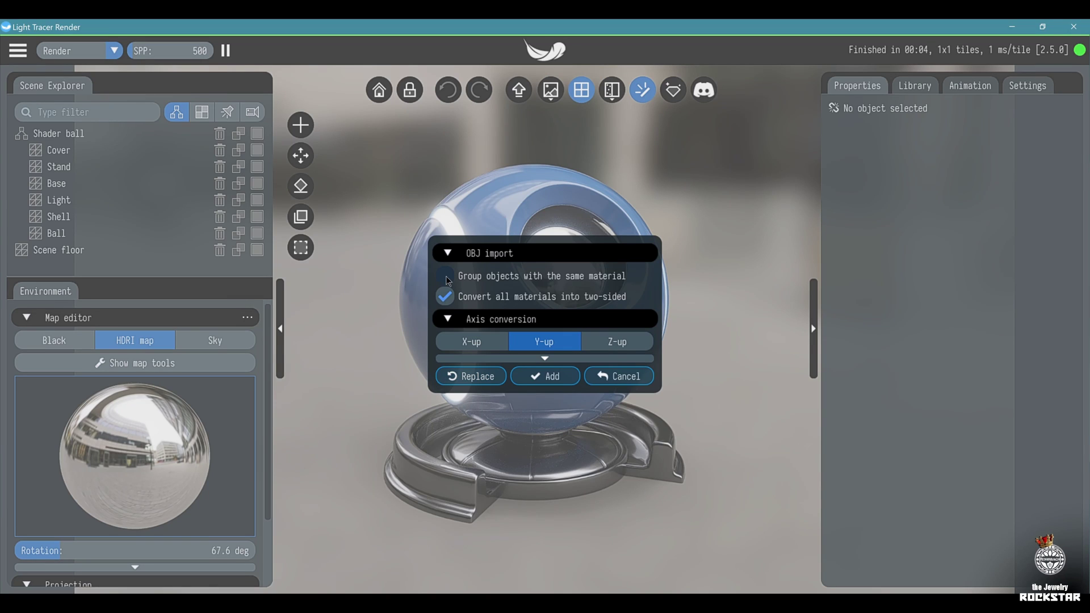
Import the OBJ rose ring model Y-up with two-sided materials, replacing the current scene.
{"action": "left_click", "coordinate": [481, 379]}
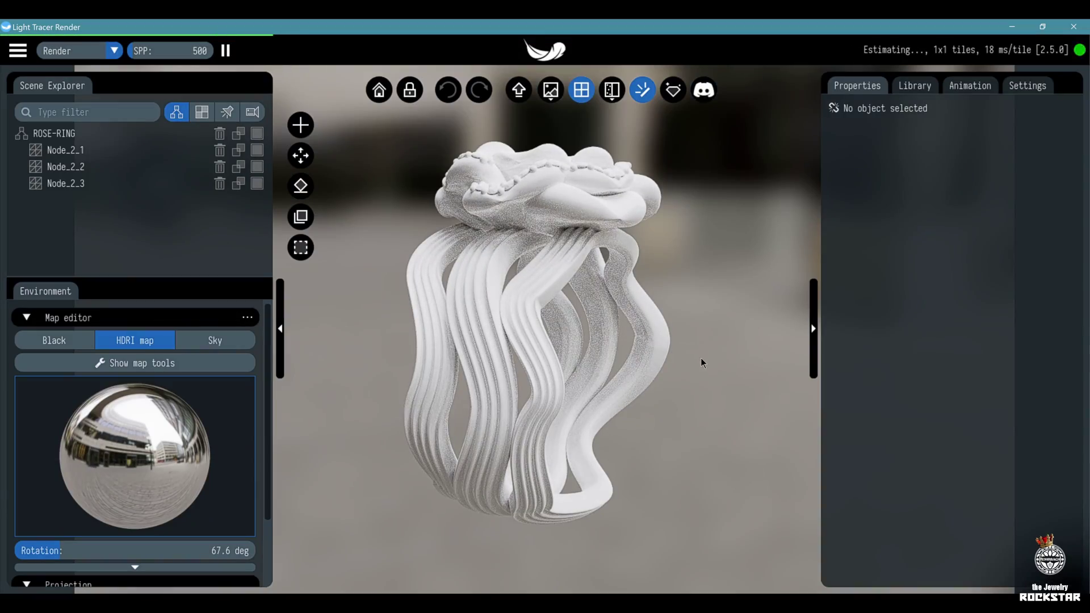
{"action": "left_click_drag", "start_coordinate": [700, 360], "coordinate": [618, 373]}
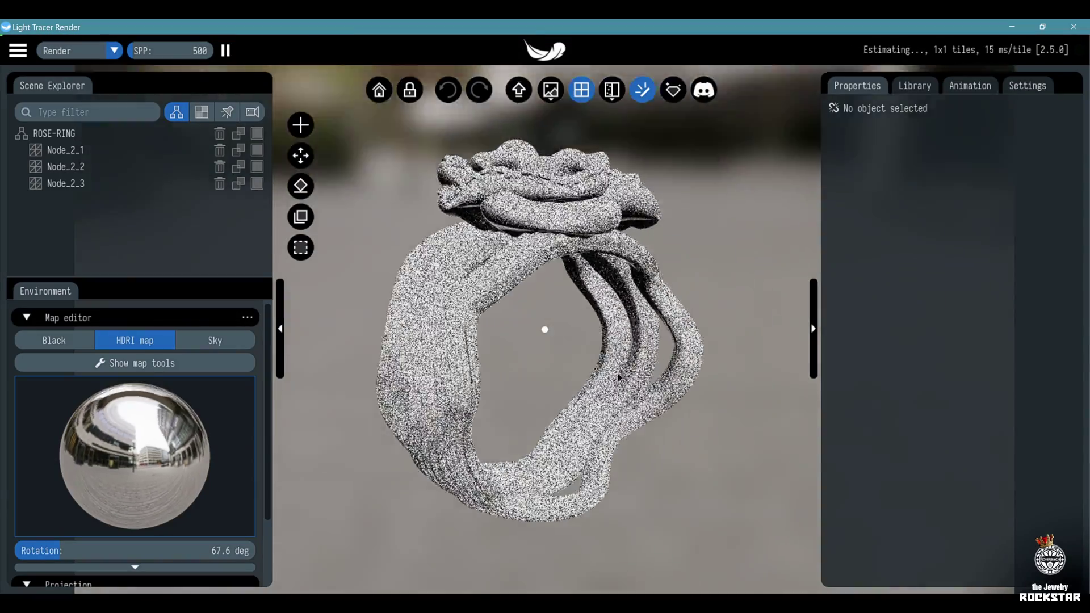
{"action": "left_click_drag", "start_coordinate": [633, 302], "coordinate": [677, 421]}
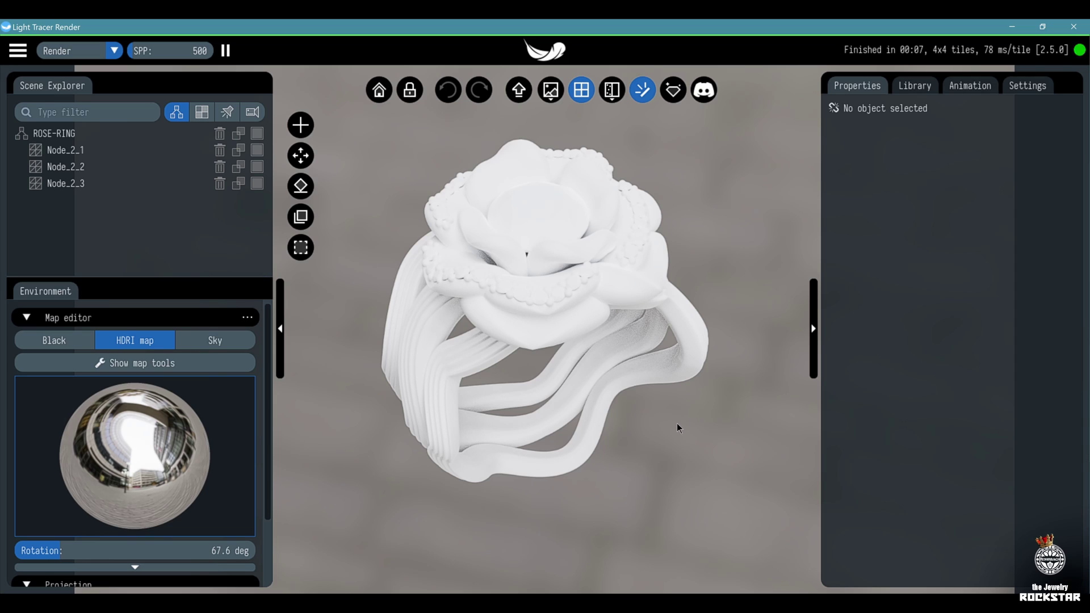
Browse the library's light shapes, HDRI maps and materials.
{"action": "left_click", "coordinate": [921, 88]}
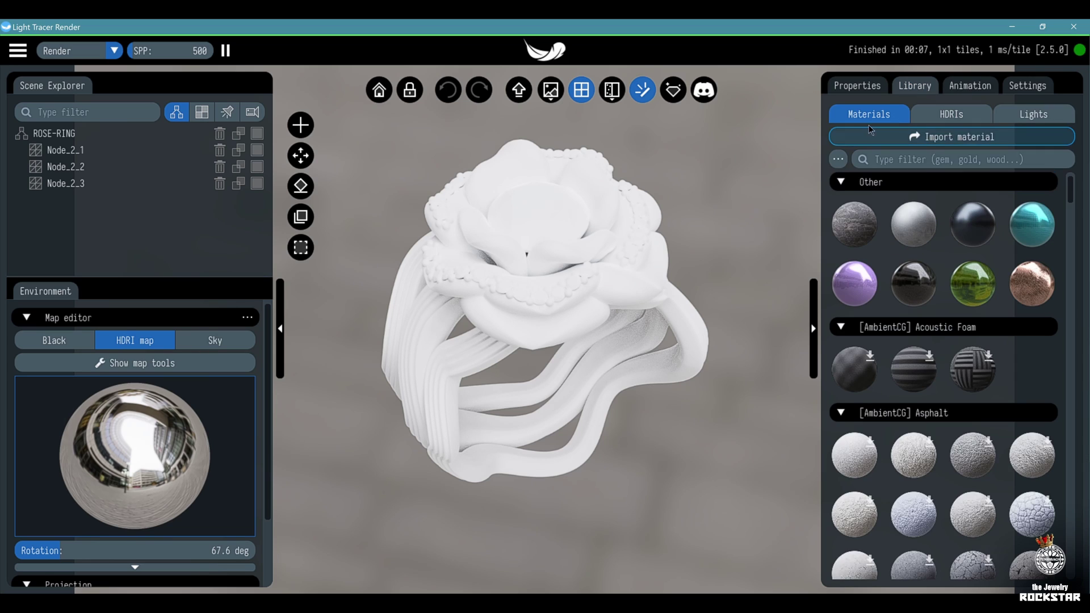
{"action": "left_click", "coordinate": [1034, 115]}
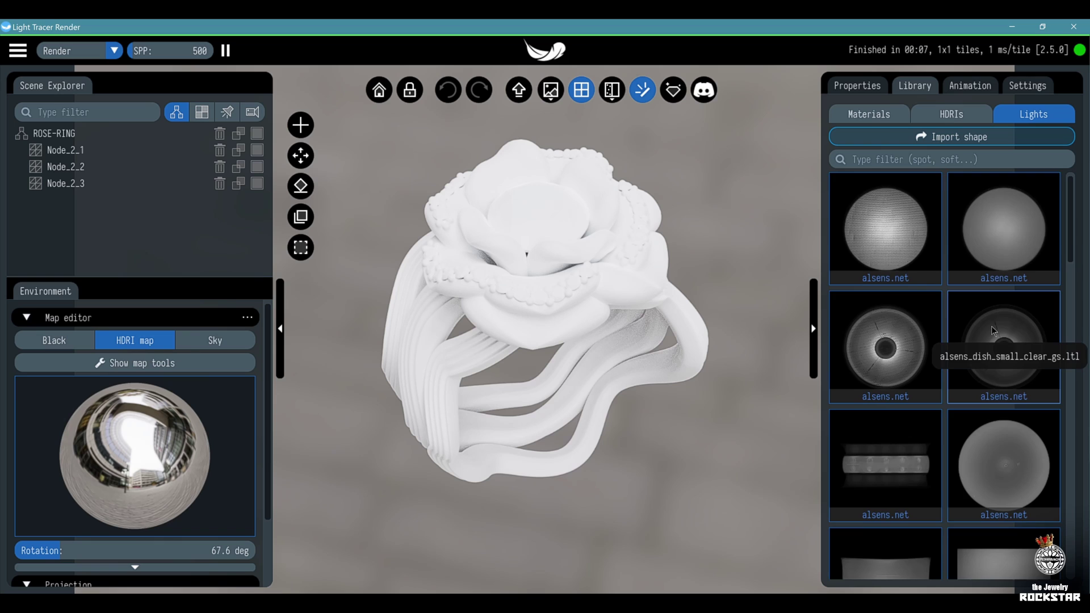
{"action": "scroll", "coordinate": [991, 326], "scroll_direction": "down", "scroll_amount": 3}
{"action": "scroll", "coordinate": [984, 348], "scroll_direction": "down", "scroll_amount": 6}
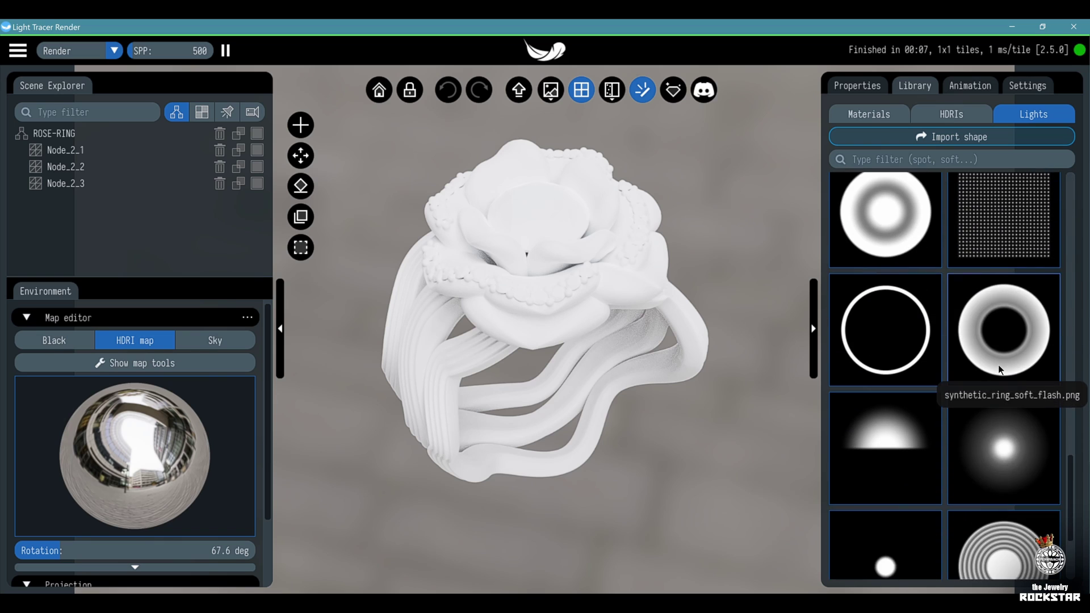
{"action": "scroll", "coordinate": [1004, 370], "scroll_direction": "down", "scroll_amount": 10}
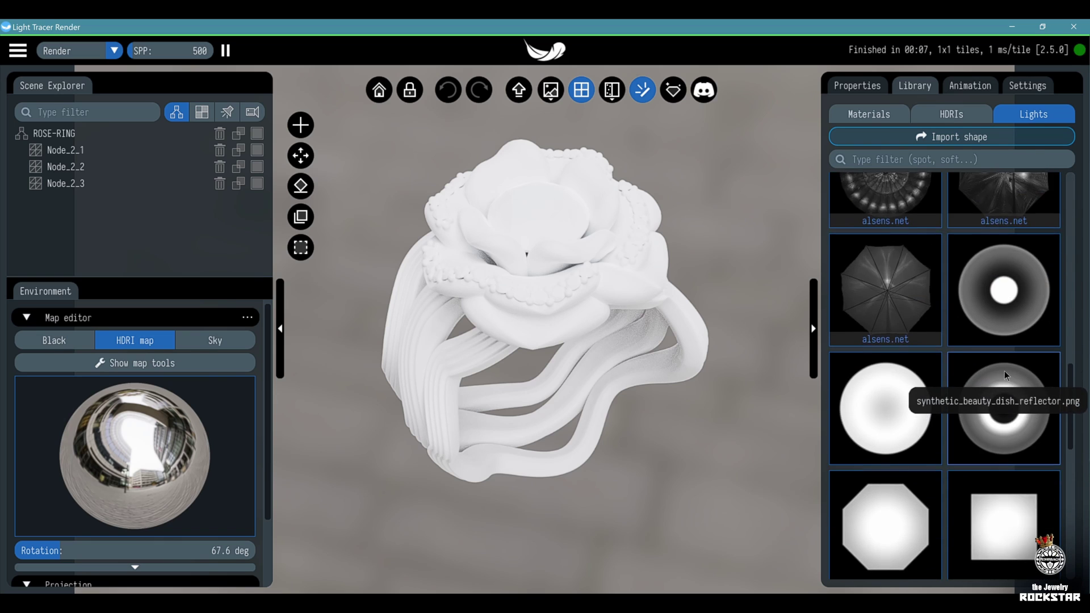
{"action": "scroll", "coordinate": [1010, 376], "scroll_direction": "up", "scroll_amount": 10}
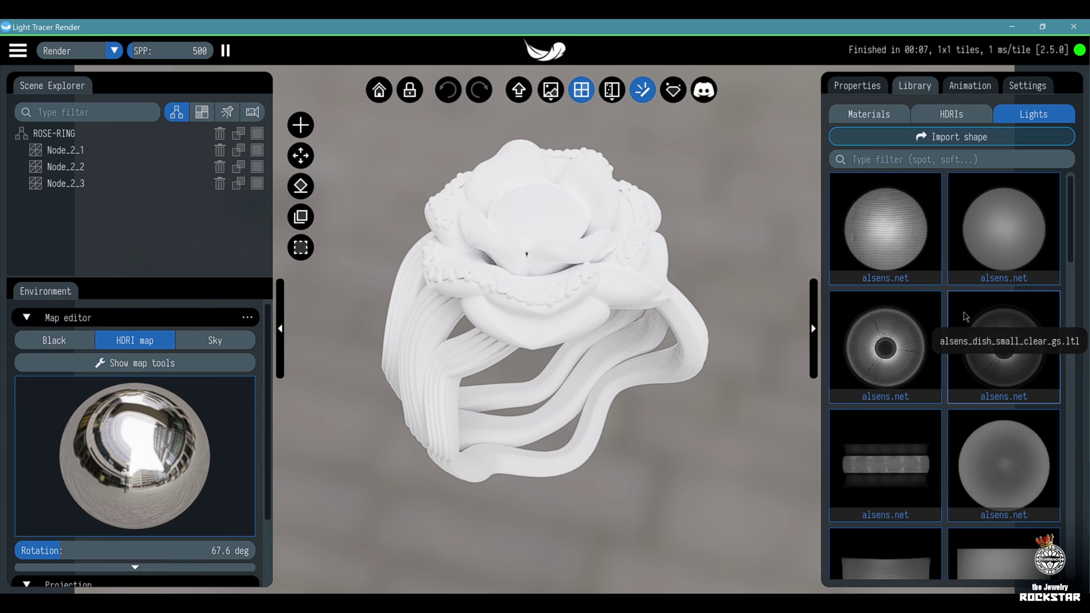
{"action": "left_click", "coordinate": [966, 108]}
{"action": "scroll", "coordinate": [980, 445], "scroll_direction": "down", "scroll_amount": 8}
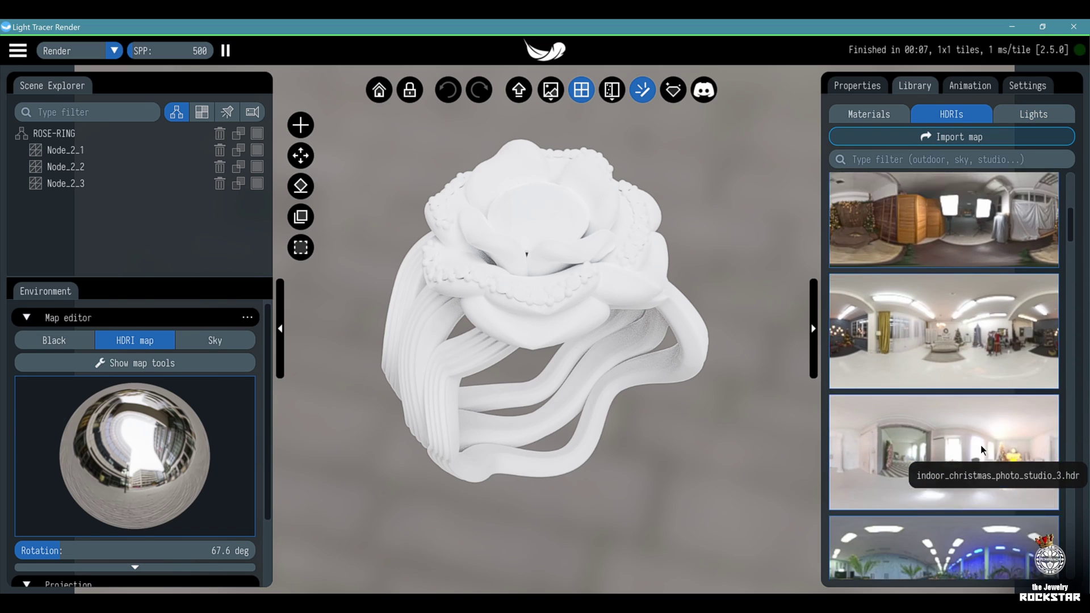
{"action": "scroll", "coordinate": [975, 437], "scroll_direction": "down", "scroll_amount": 8}
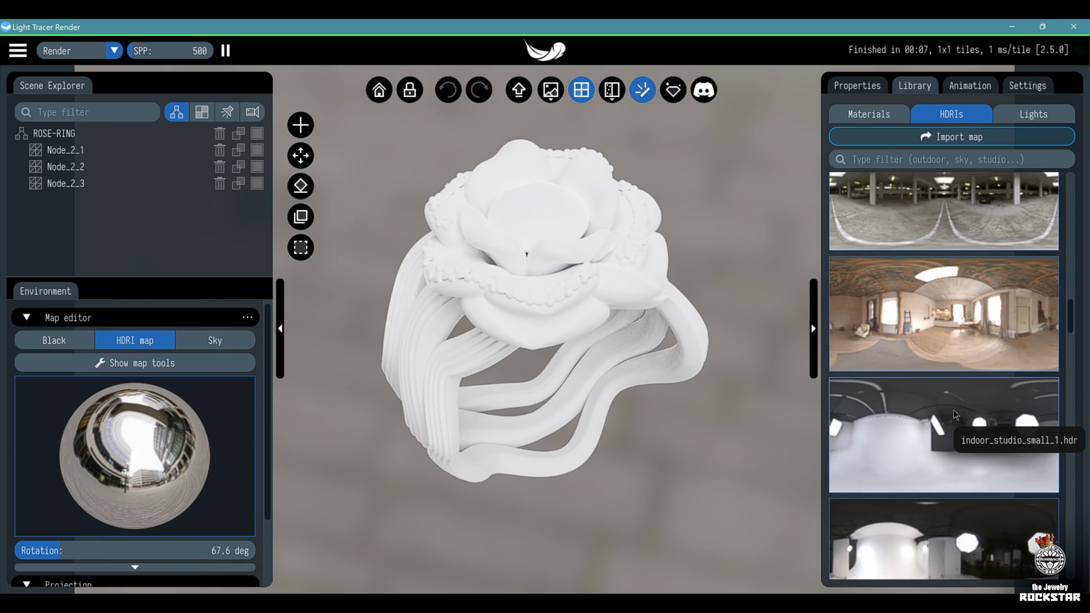
{"action": "left_click", "coordinate": [851, 114]}
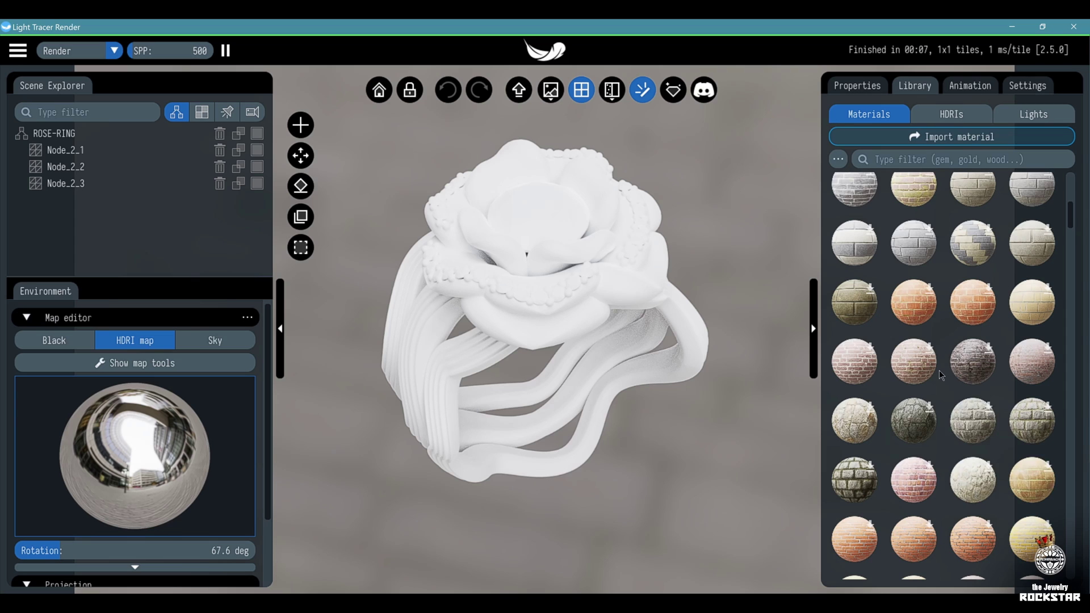
{"action": "scroll", "coordinate": [1005, 416], "scroll_direction": "up", "scroll_amount": 7}
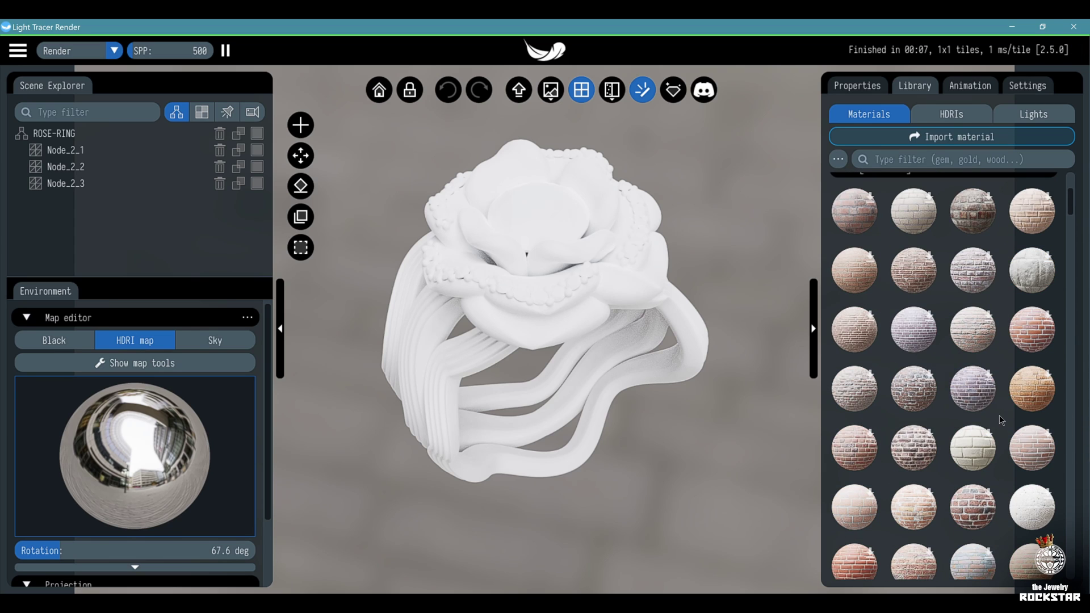
{"action": "scroll", "coordinate": [930, 350], "scroll_direction": "up", "scroll_amount": 5}
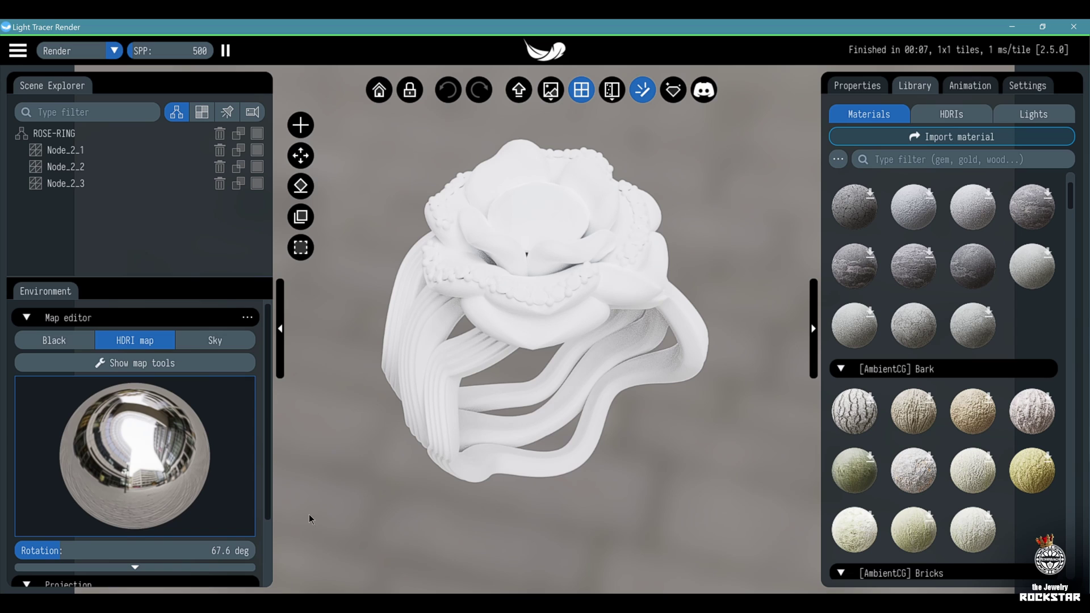
Add the flat square model stand beneath the ring as a scene floor.
{"action": "left_click_drag", "start_coordinate": [419, 490], "coordinate": [559, 421]}
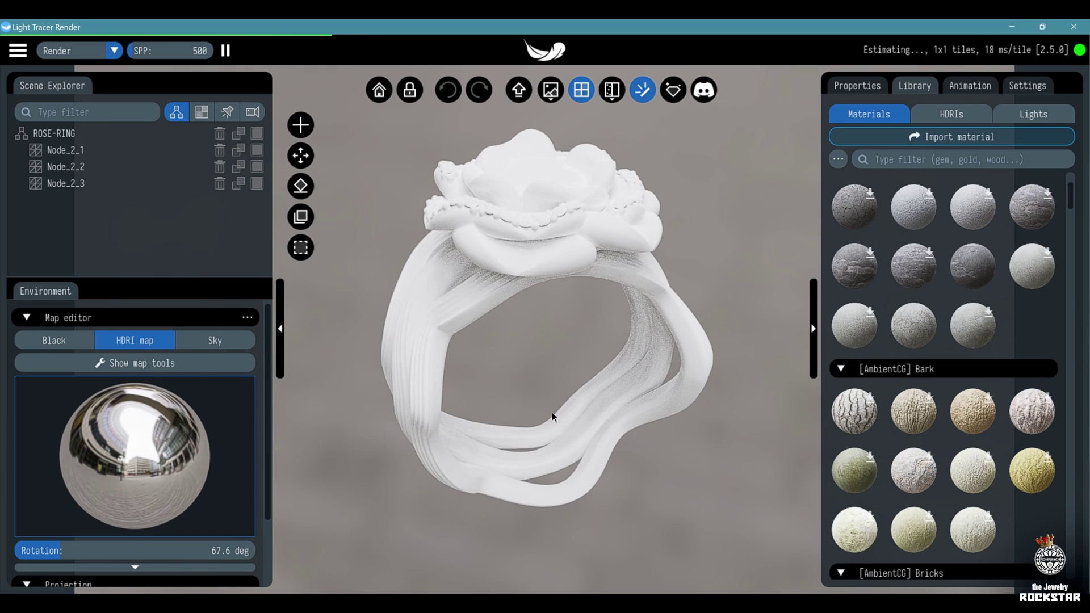
{"action": "left_click", "coordinate": [302, 125]}
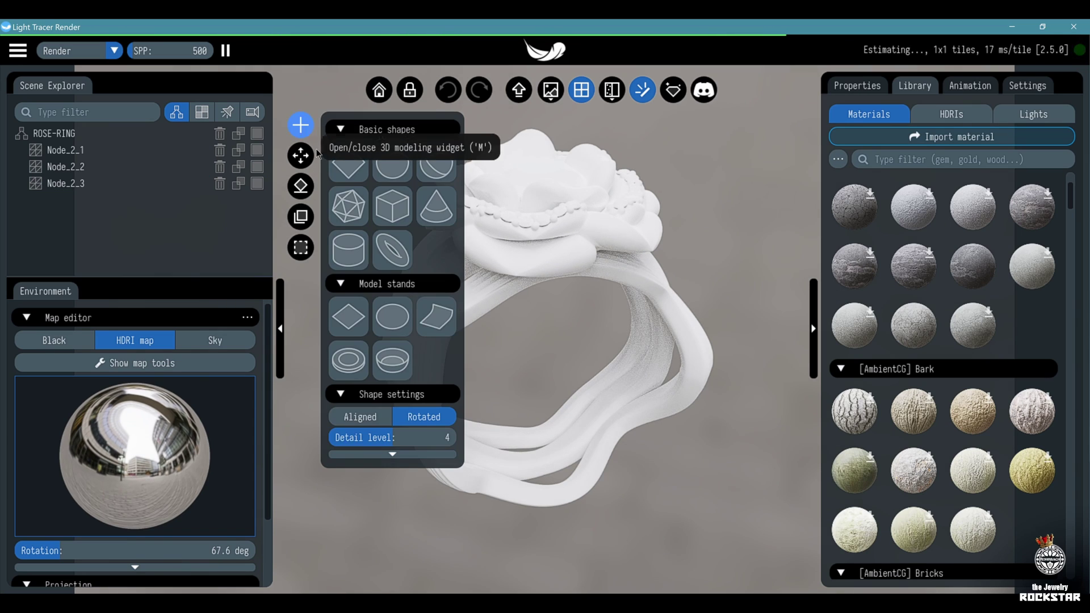
{"action": "left_click", "coordinate": [345, 320]}
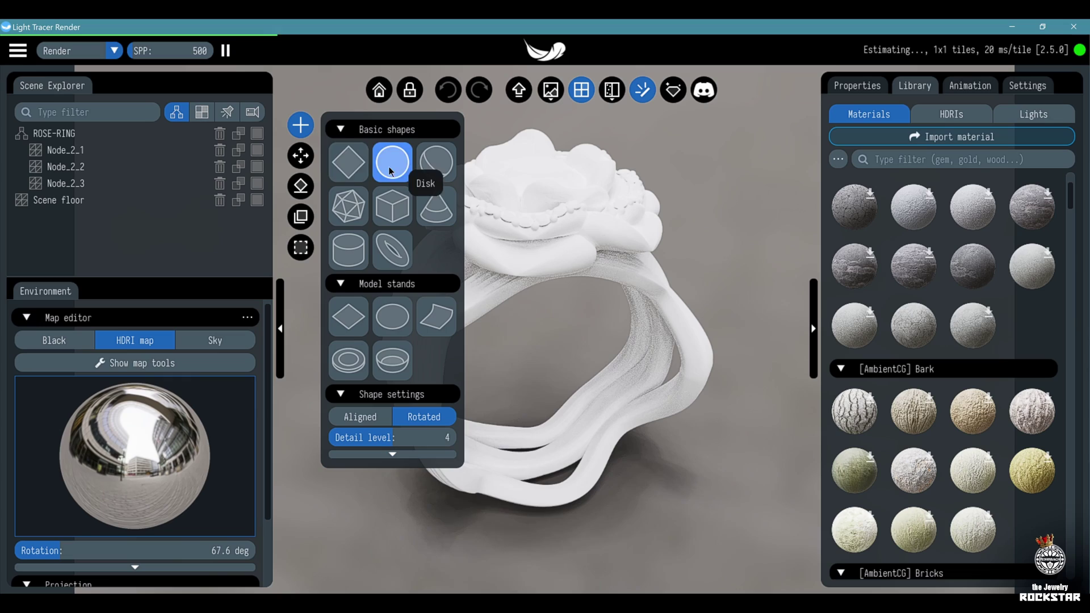
{"action": "left_click", "coordinate": [300, 123]}
{"action": "mouse_move", "coordinate": [513, 433]}
{"action": "left_mouse_down"}
{"action": "mouse_move", "coordinate": [526, 366]}
{"action": "mouse_move", "coordinate": [506, 445]}
{"action": "left_mouse_up"}
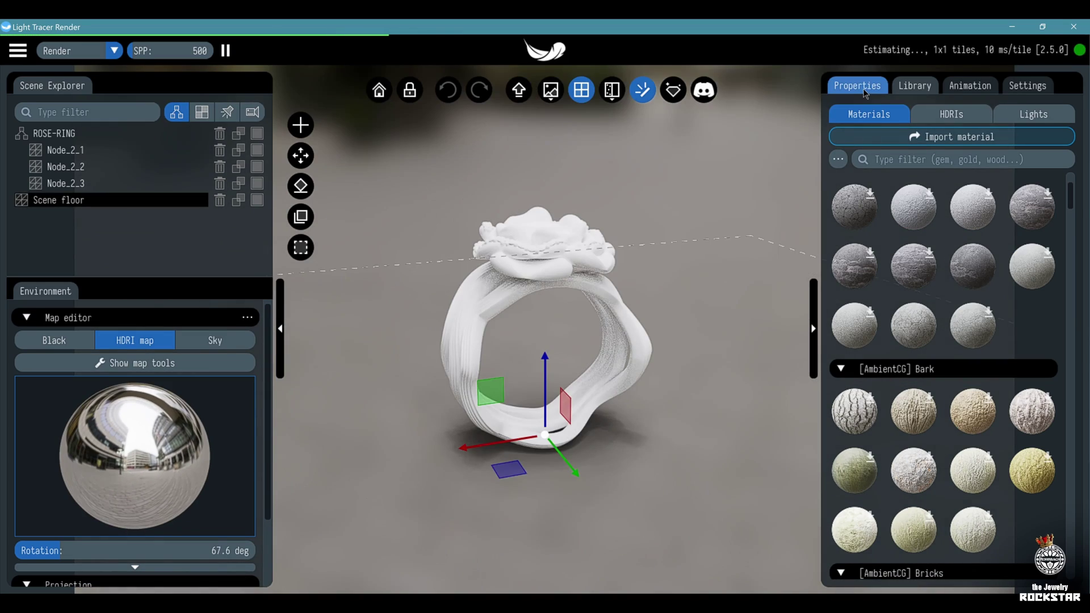
Switch the scene floor's catcher material from Shadow to Glossy.
{"action": "left_click", "coordinate": [856, 85]}
{"action": "left_click", "coordinate": [1010, 215]}
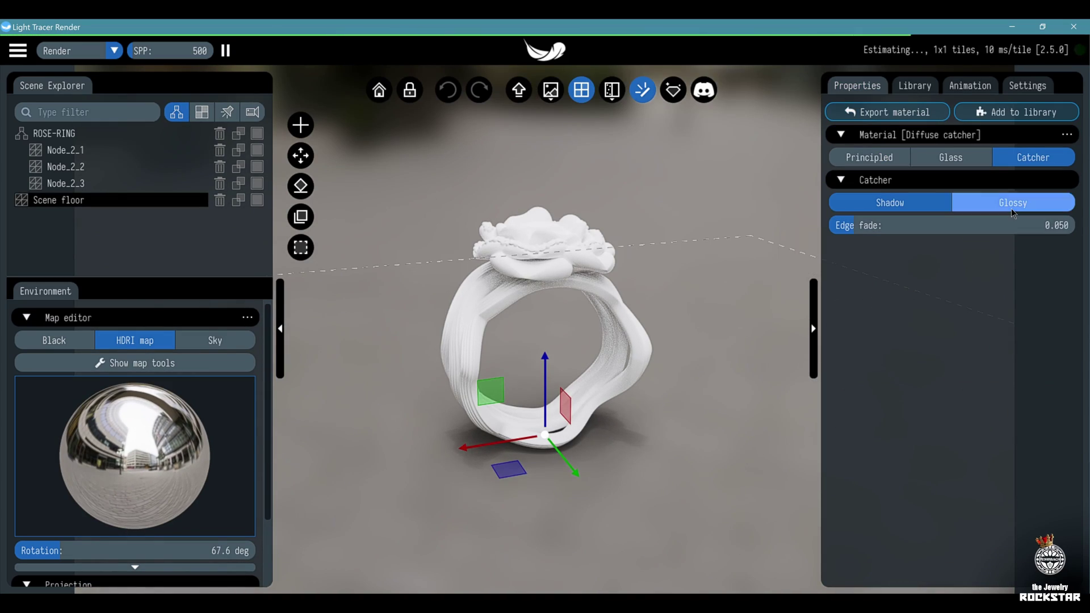
{"action": "left_click_drag", "start_coordinate": [602, 459], "coordinate": [635, 396]}
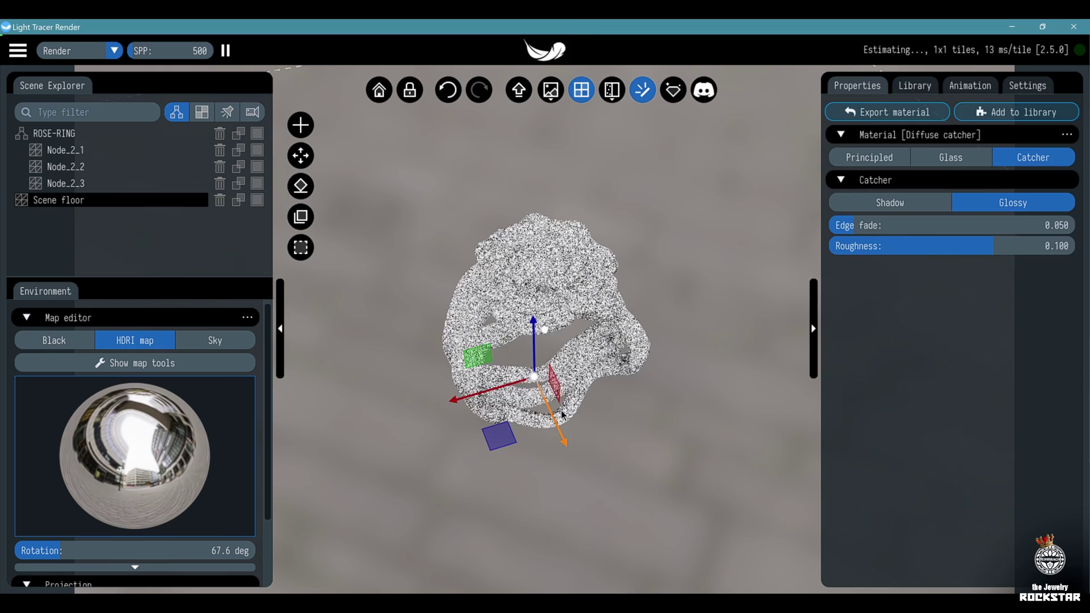
Filter the material library for "clay" and apply the reddish Clay003 material to the scene floor.
{"action": "left_click", "coordinate": [915, 85]}
{"action": "mouse_move", "coordinate": [1073, 193]}
{"action": "left_mouse_down"}
{"action": "mouse_move", "coordinate": [1072, 353]}
{"action": "mouse_move", "coordinate": [1071, 272]}
{"action": "left_mouse_up"}
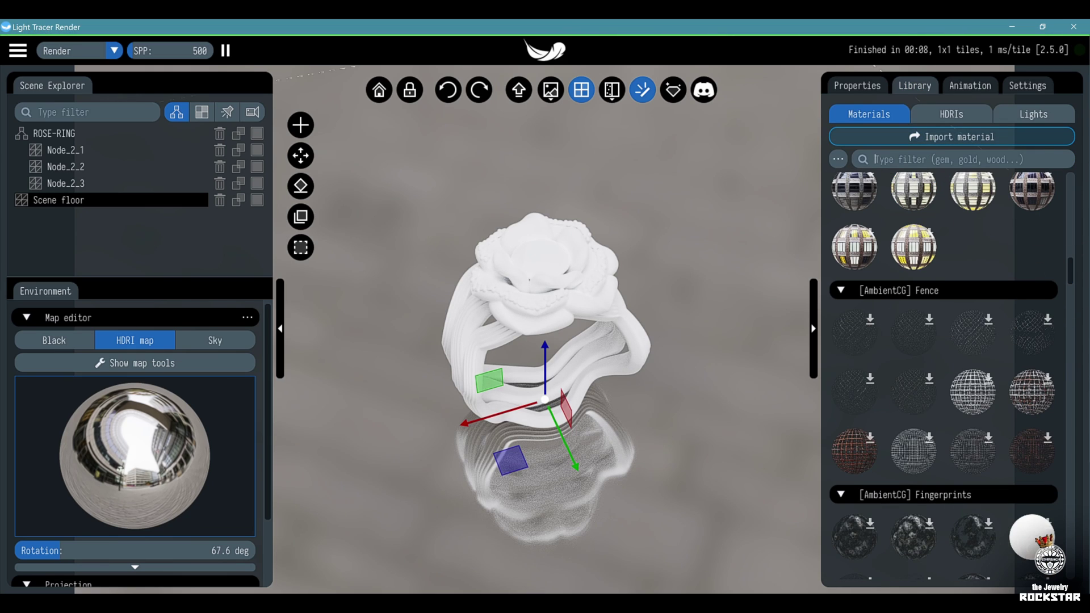
{"action": "type", "text": "clay"}
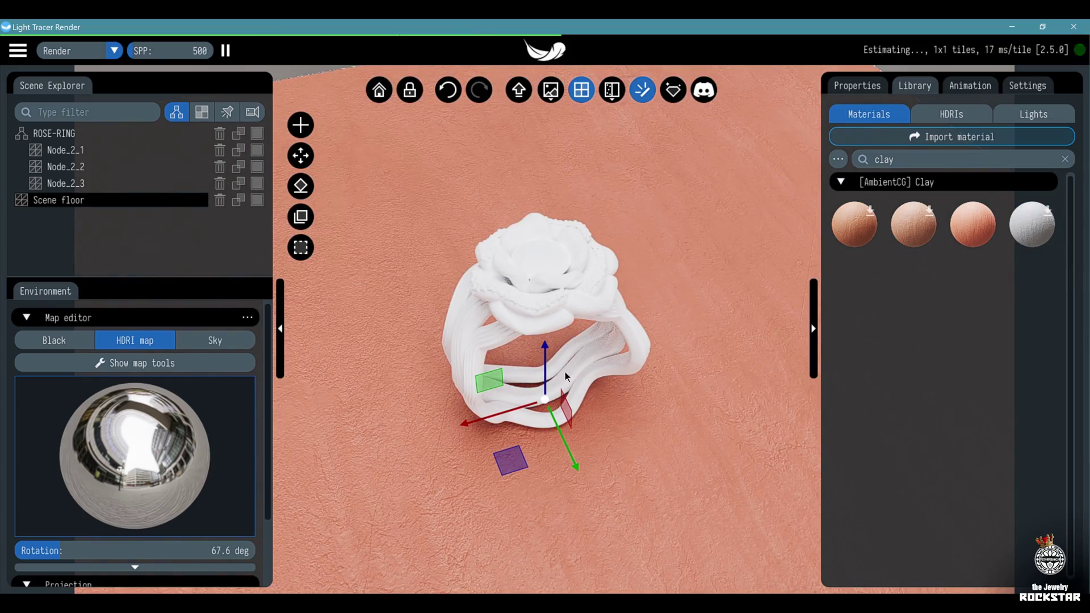
{"action": "left_click_drag", "start_coordinate": [565, 372], "coordinate": [755, 238]}
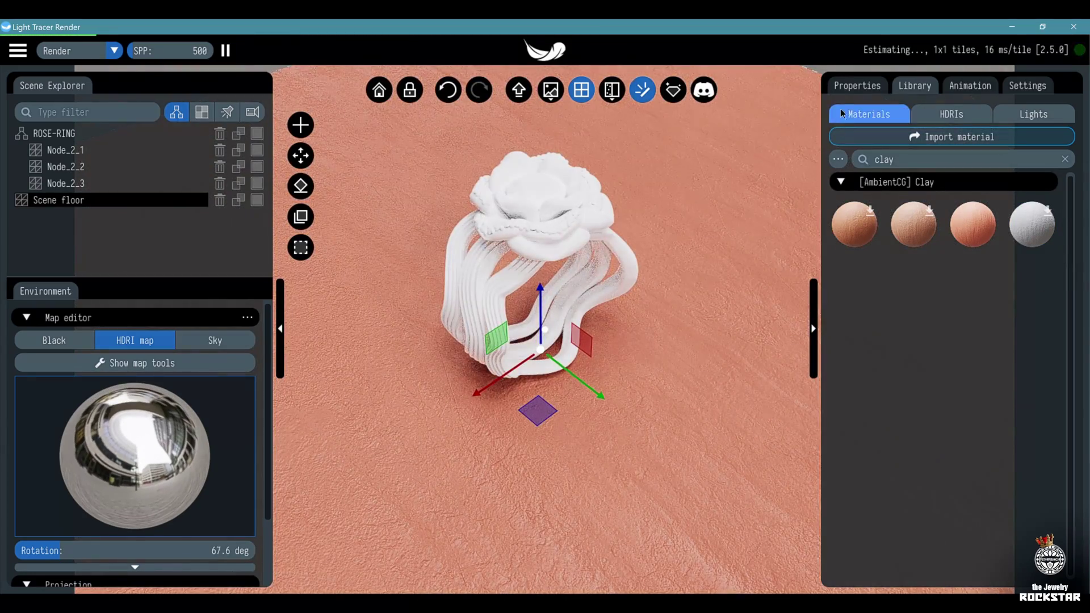
Set the clay floor material's base layer metalness to 0.2 and roughness to 0.7.
{"action": "left_click", "coordinate": [857, 85]}
{"action": "scroll", "coordinate": [908, 334], "scroll_direction": "down", "scroll_amount": 5}
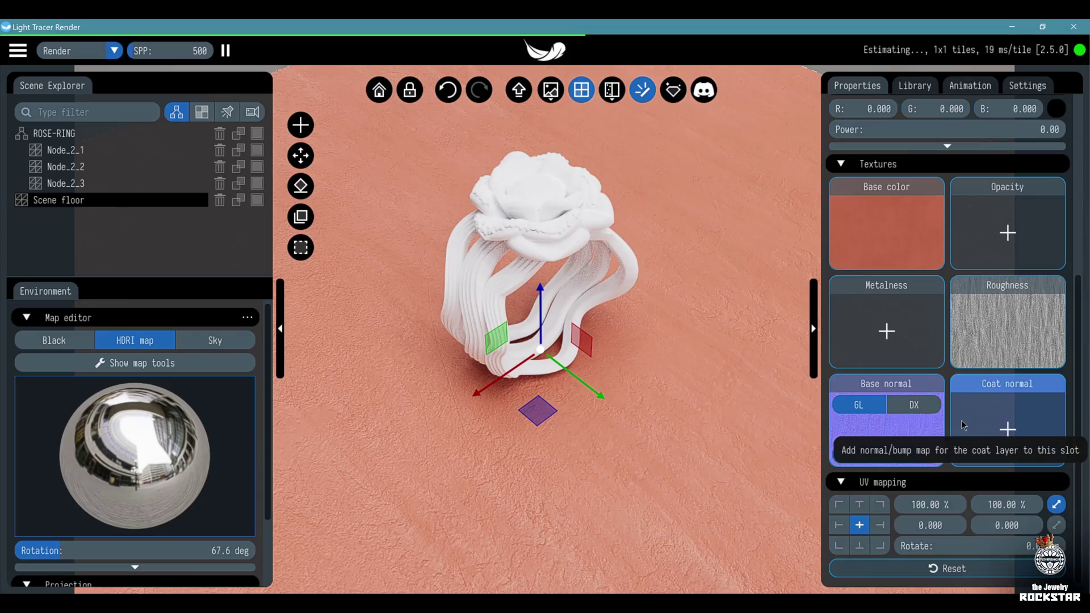
{"action": "scroll", "coordinate": [960, 455], "scroll_direction": "up", "scroll_amount": 5}
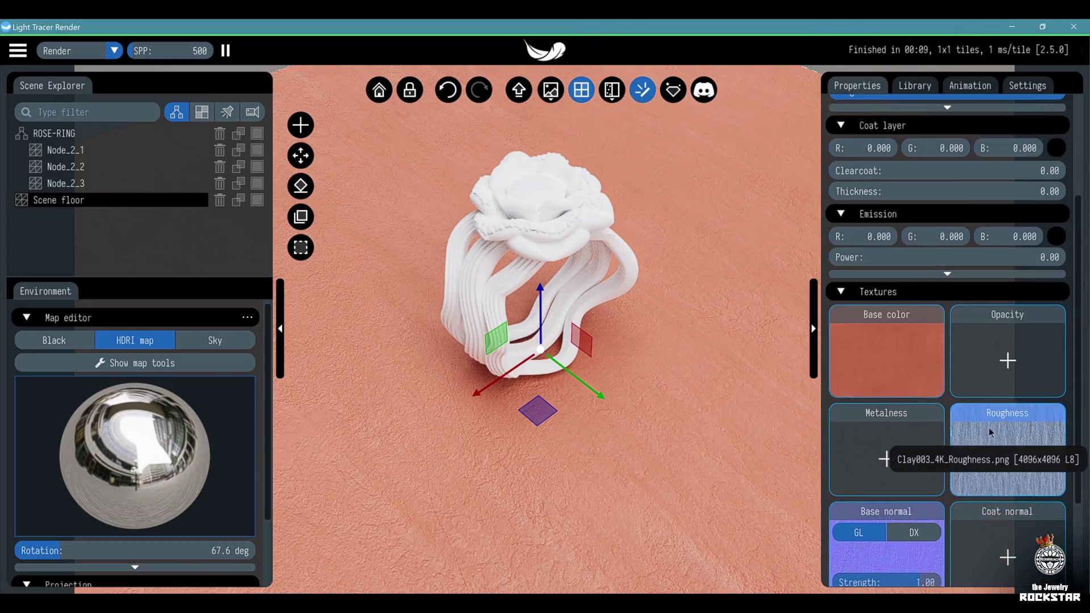
{"action": "left_click", "coordinate": [963, 228]}
{"action": "type", "text": ".2"}
{"action": "key", "text": "Return"}
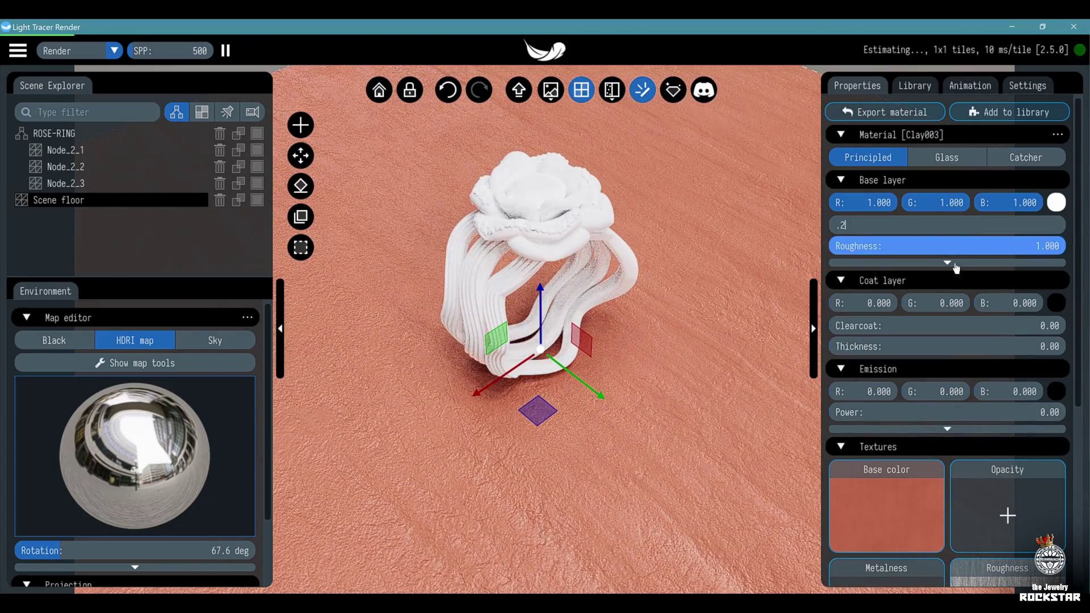
{"action": "left_click", "coordinate": [955, 244]}
{"action": "type", "text": ".3"}
{"action": "key", "text": "Return"}
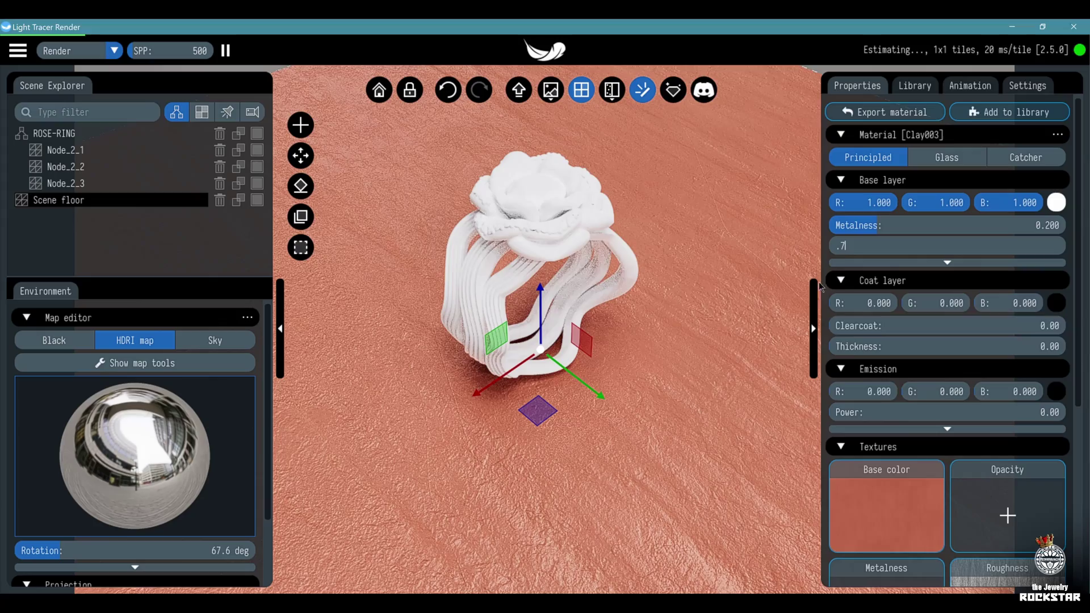
Set the clay material's base normal map strength to 0.1.
{"action": "scroll", "coordinate": [958, 486], "scroll_direction": "down", "scroll_amount": 5}
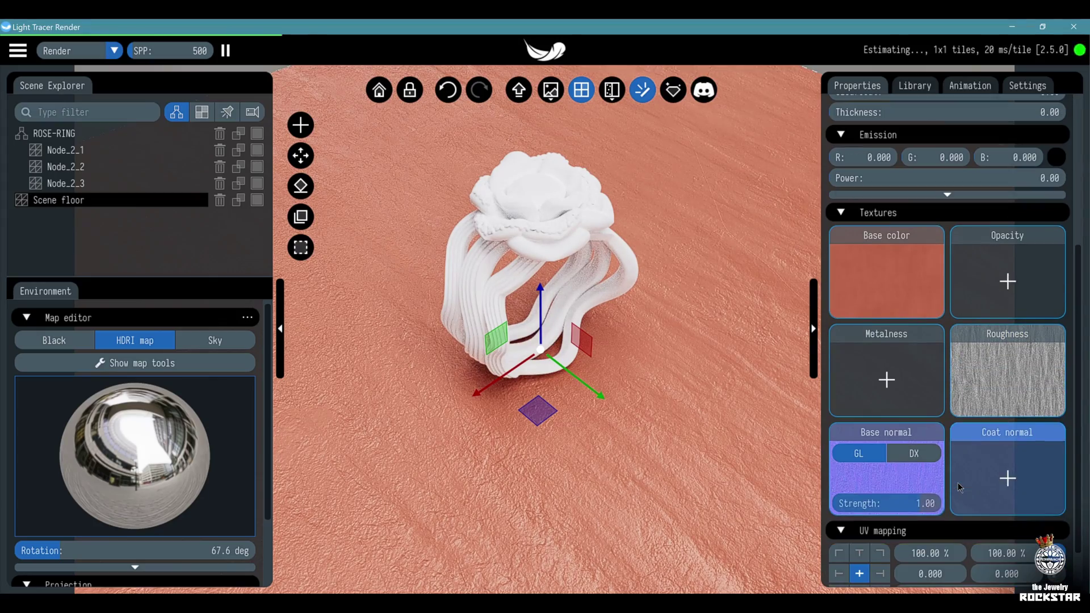
{"action": "left_click", "coordinate": [883, 504]}
{"action": "type", "text": ".1"}
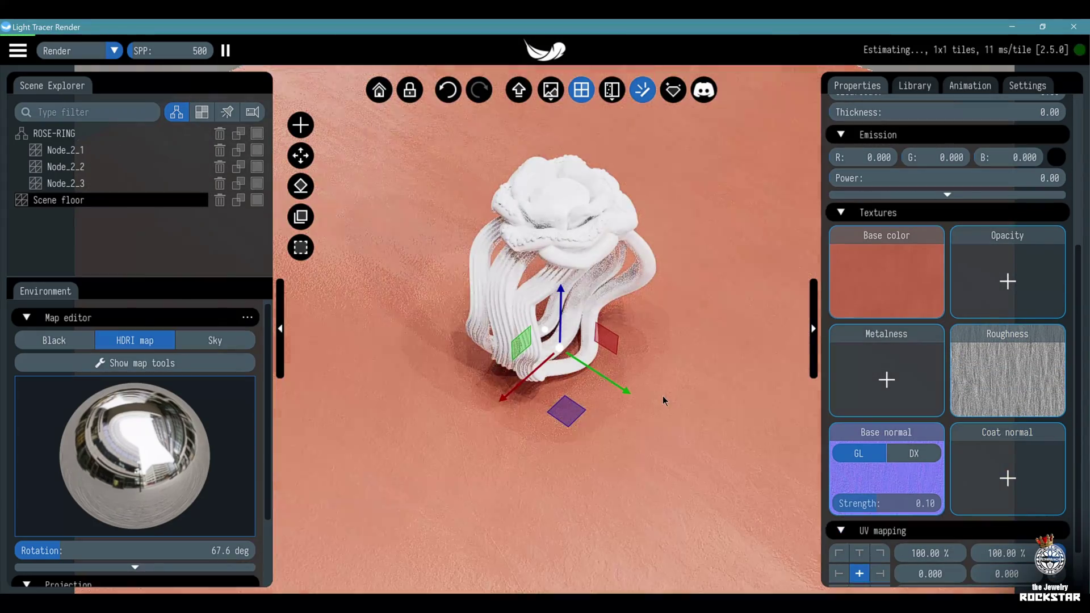
{"action": "left_click_drag", "start_coordinate": [666, 398], "coordinate": [643, 397]}
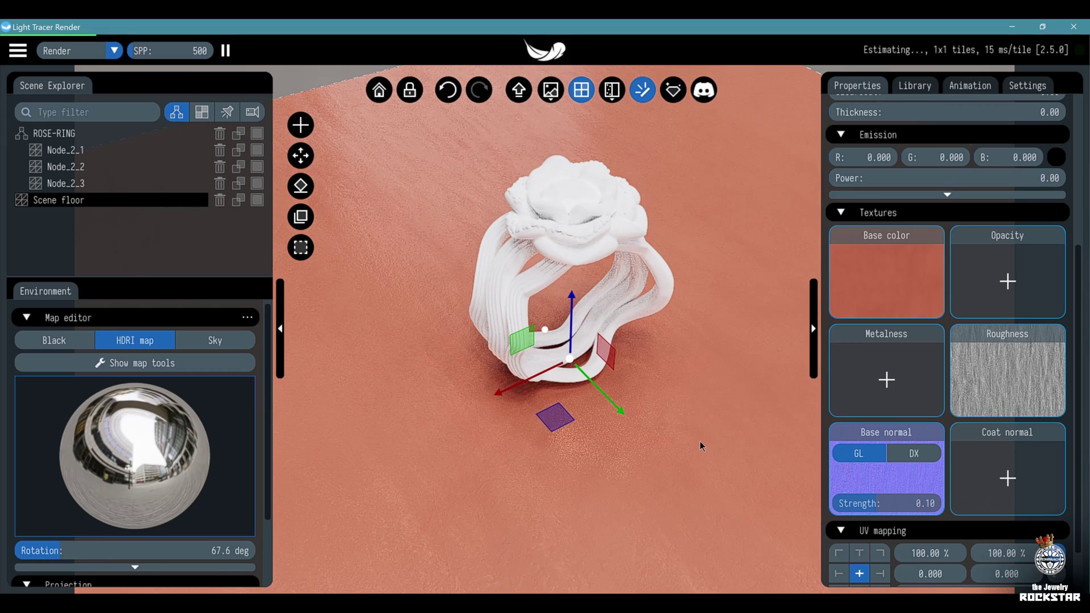
Scale the scene floor to 3 in X, Y and Z and set its UV mapping scale to 20%.
{"action": "left_click", "coordinate": [300, 154]}
{"action": "left_click", "coordinate": [481, 182]}
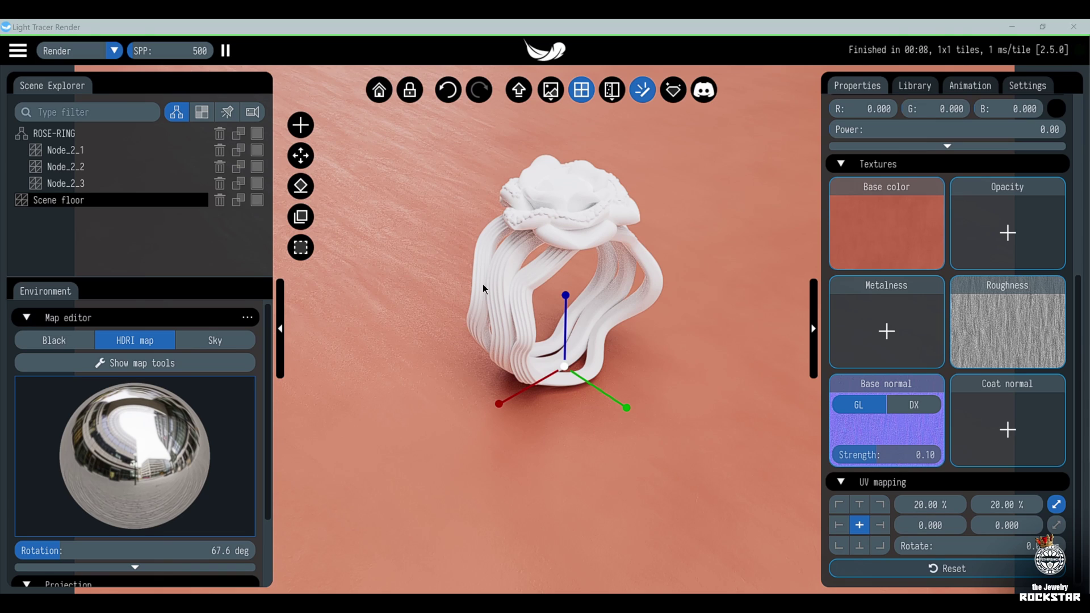
{"action": "left_click", "coordinate": [300, 154]}
{"action": "left_click", "coordinate": [382, 161]}
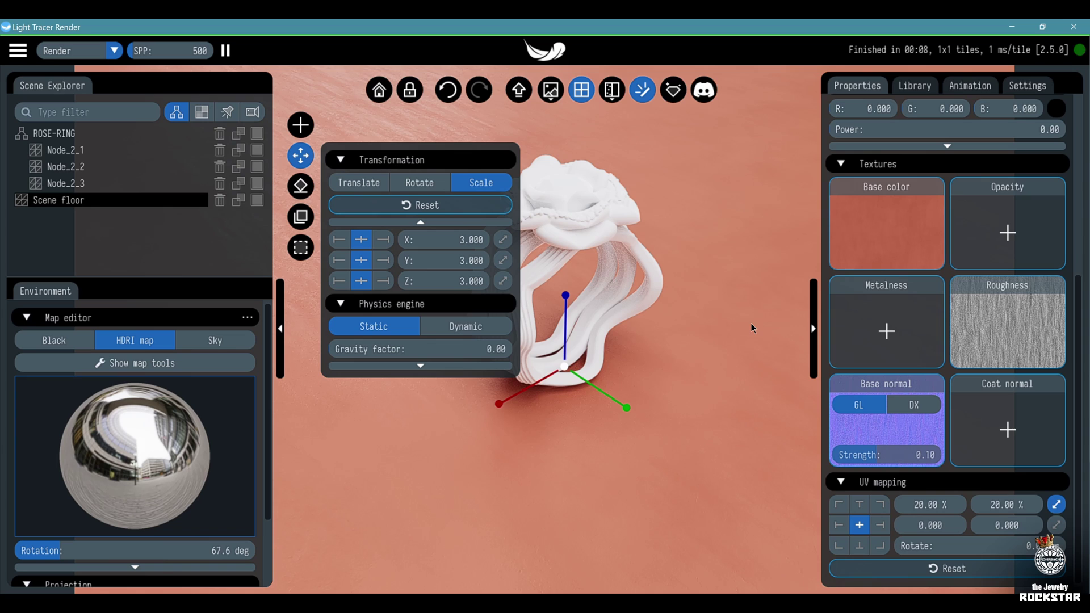
Make the whole ROSE-RING group Dynamic in the physics engine and undo the last transformation.
{"action": "left_click", "coordinate": [626, 202]}
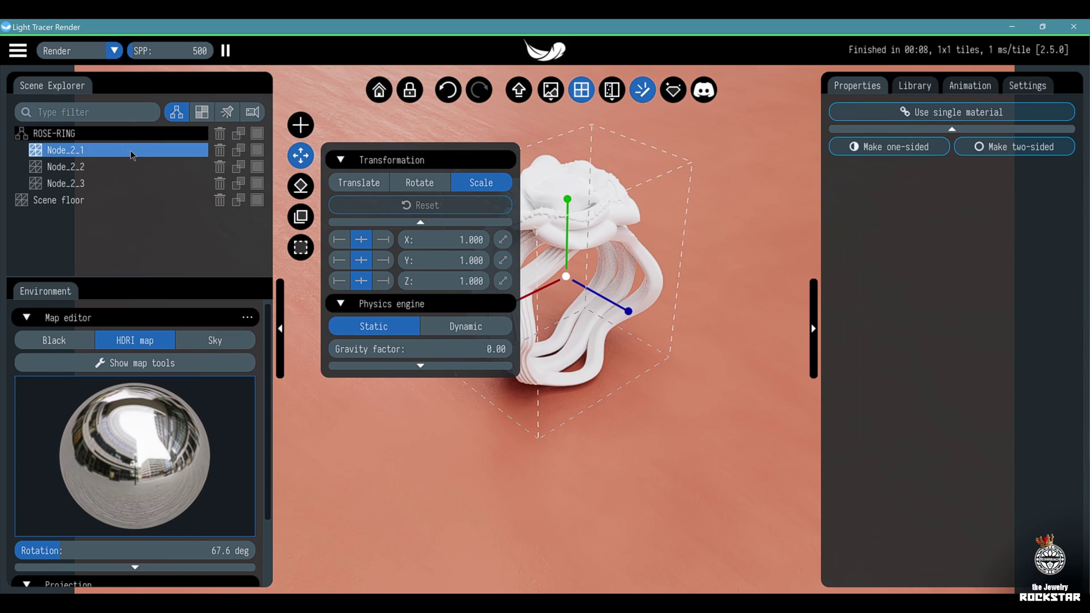
{"action": "left_click", "coordinate": [455, 327]}
{"action": "key", "text": "ctrl+z"}
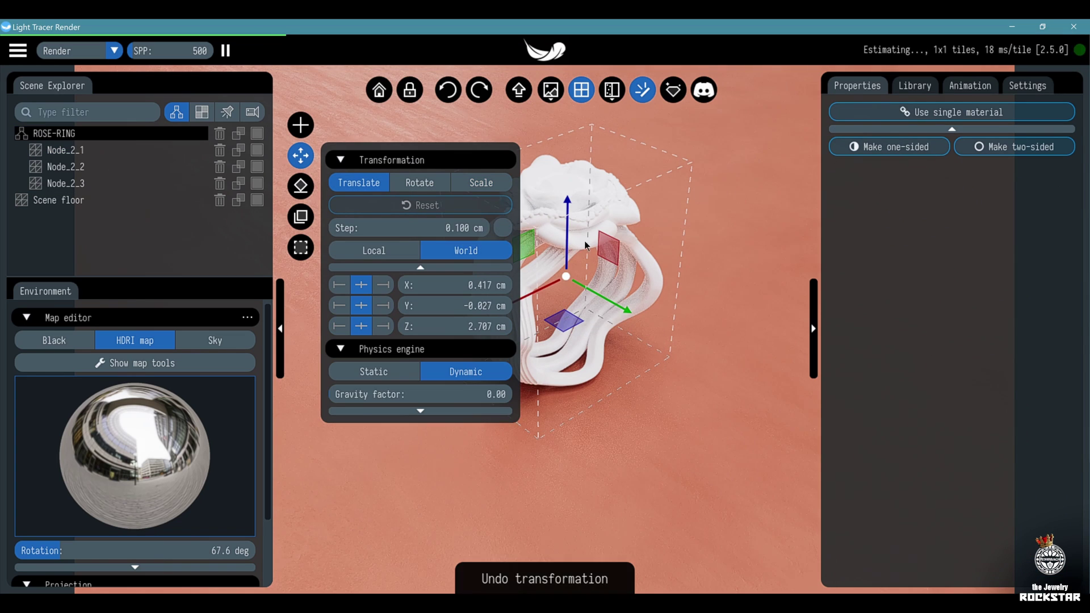
Lift the ROSE-RING group above the floor and drop it with collision detection enabled and a gravity factor of 1.
{"action": "left_click_drag", "start_coordinate": [568, 233], "coordinate": [559, 163]}
{"action": "key", "text": "p"}
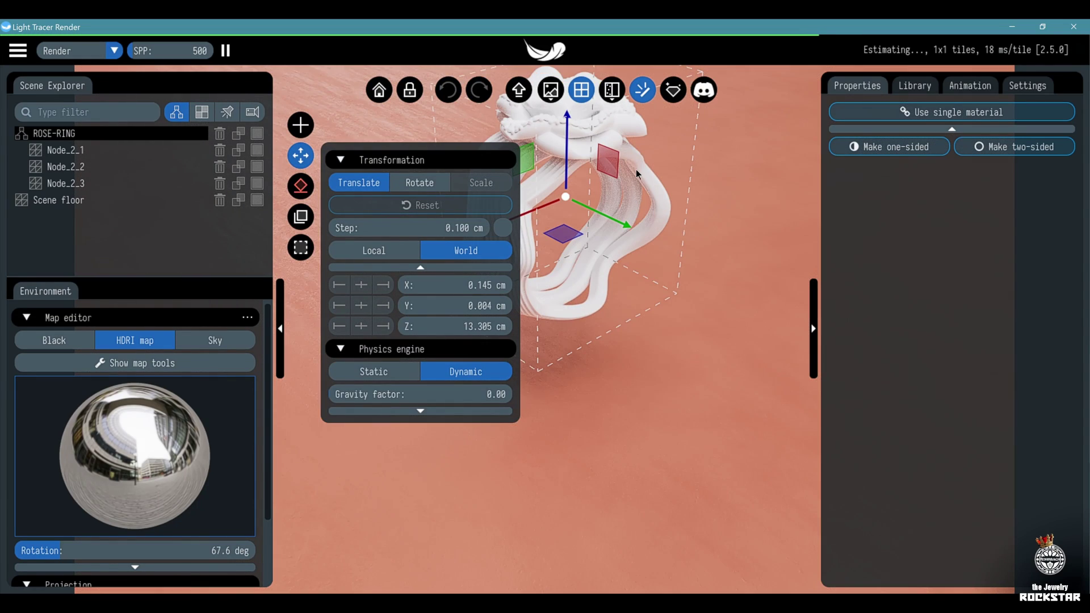
{"action": "left_click", "coordinate": [480, 392]}
{"action": "type", "text": "1"}
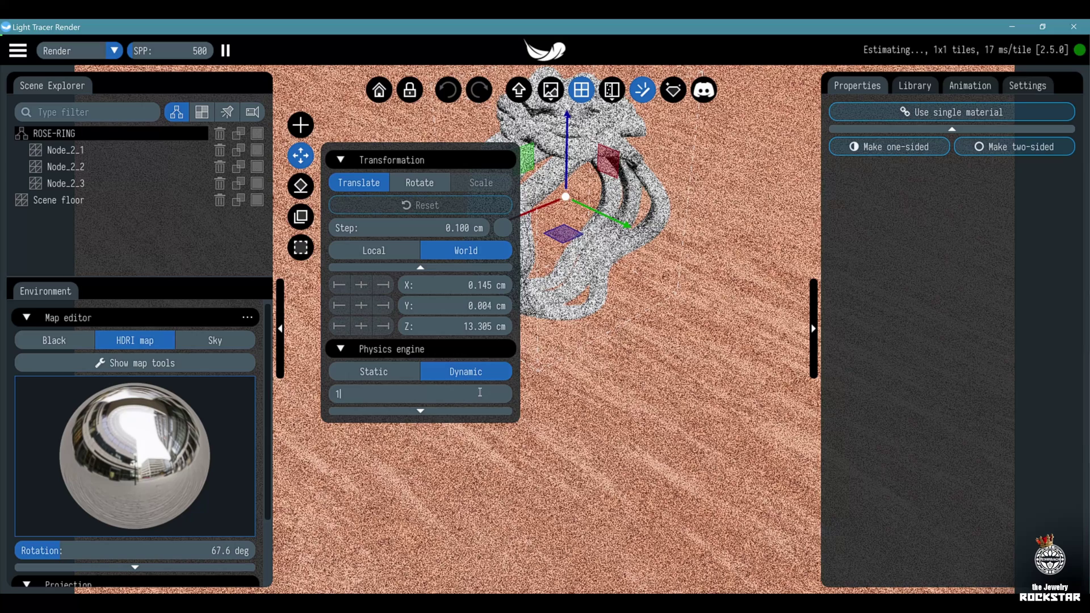
{"action": "left_click", "coordinate": [726, 399]}
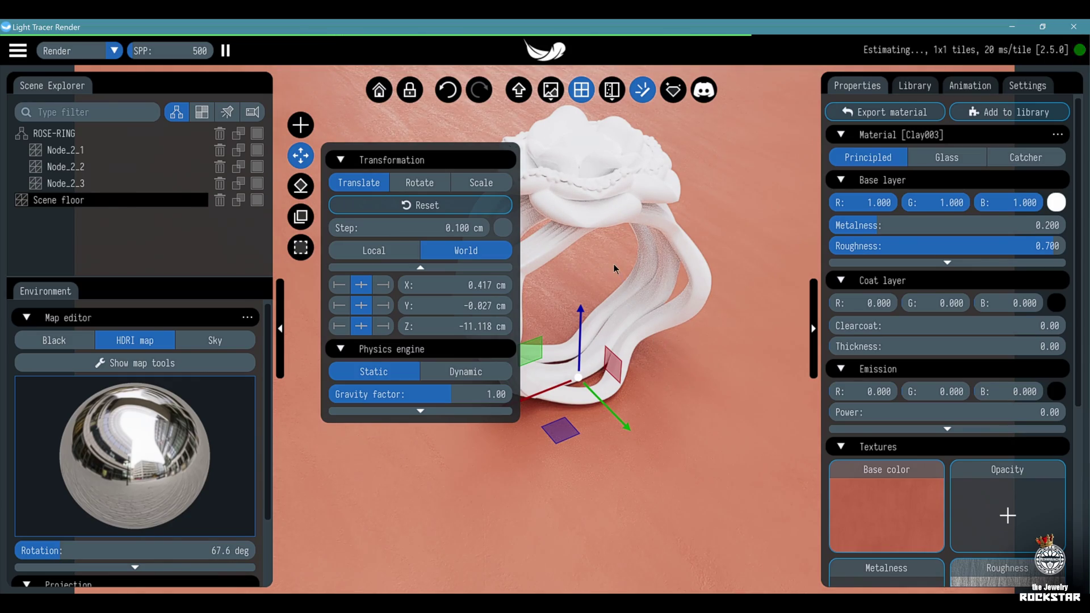
Close the transformation controls and save the scene.
{"action": "right_click_drag", "start_coordinate": [614, 264], "coordinate": [599, 301]}
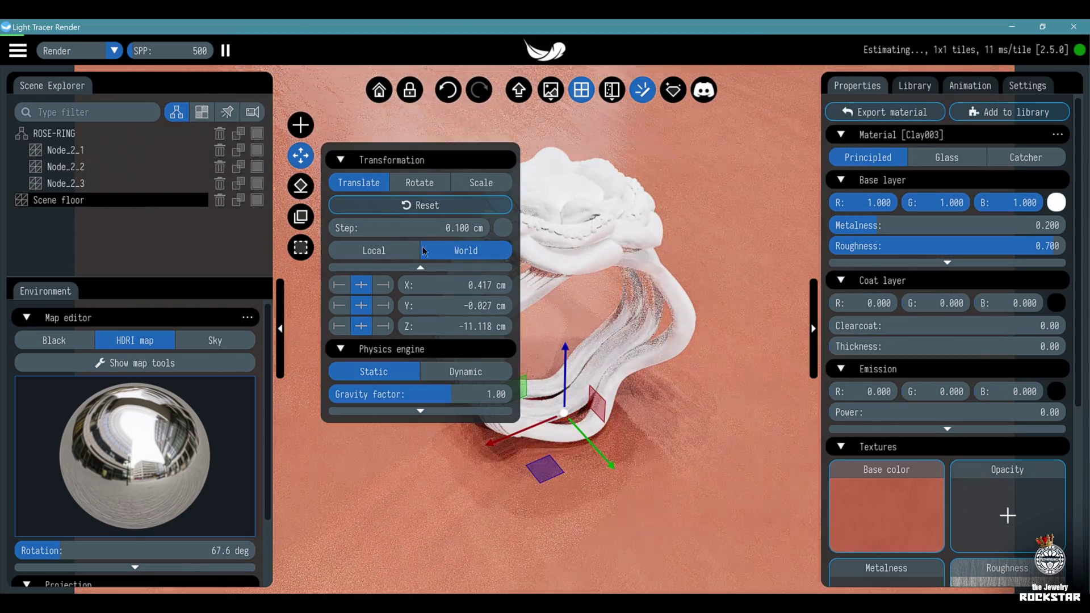
{"action": "left_click", "coordinate": [301, 155]}
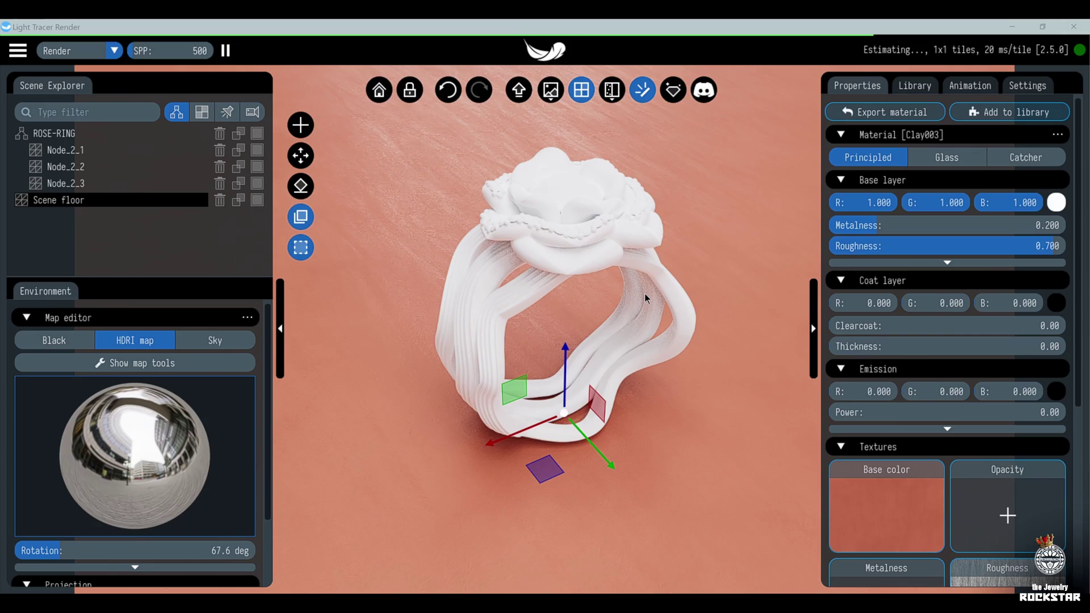
{"action": "key", "text": "ctrl+s"}
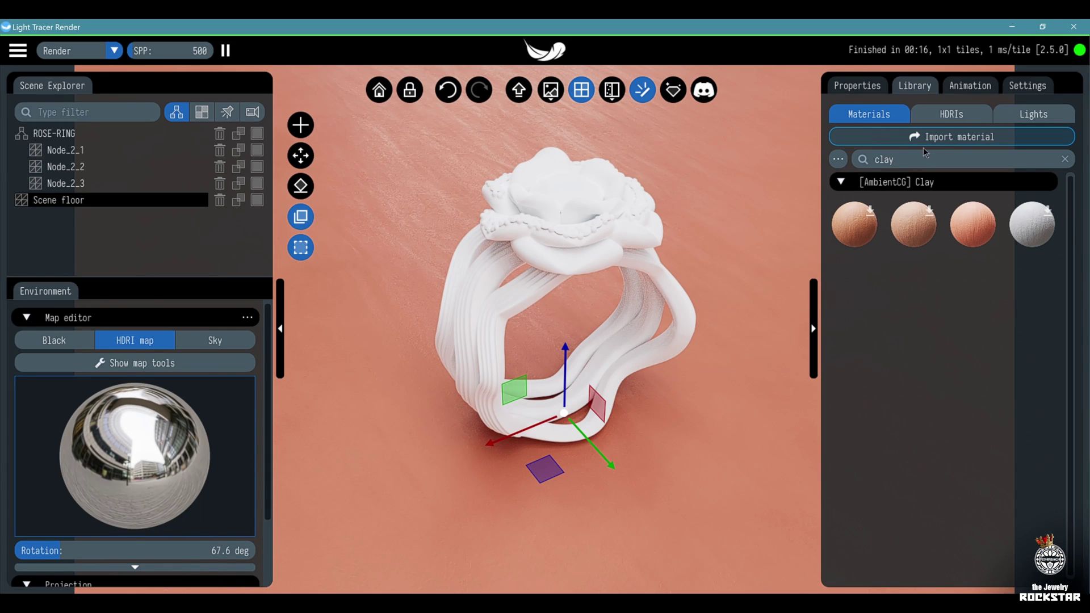
Find a gold material in the library and apply it to the ring's metal body.
{"action": "type", "text": "gold"}
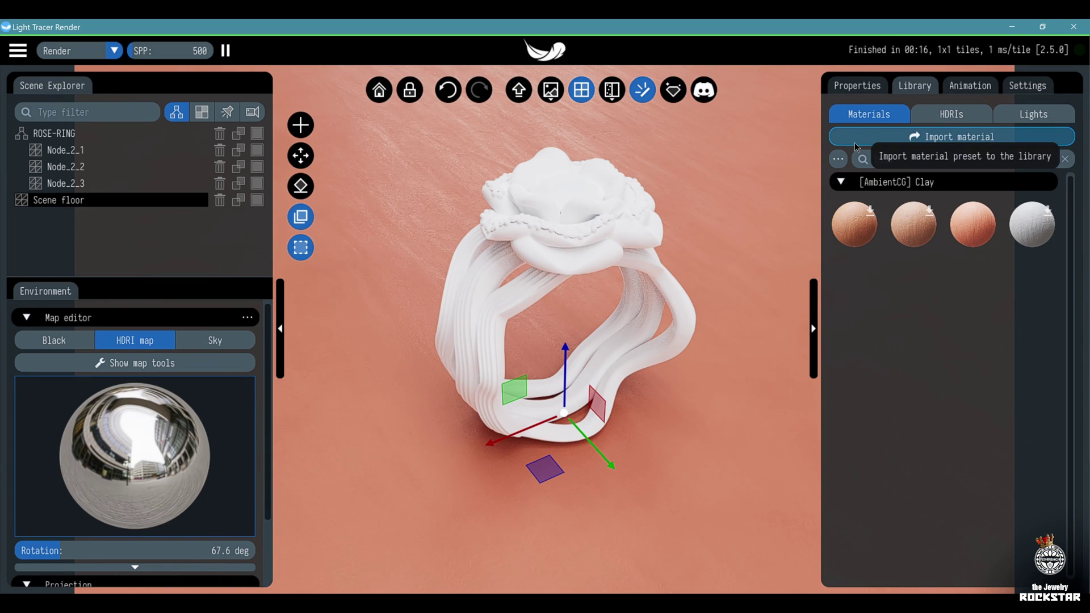
{"action": "left_click_drag", "start_coordinate": [919, 239], "coordinate": [677, 320]}
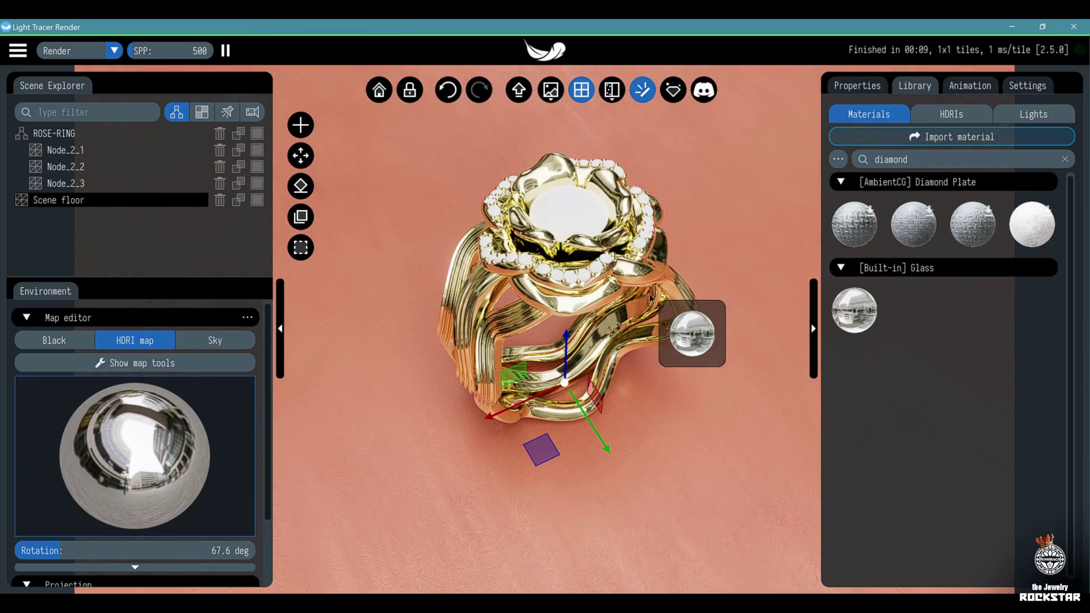
Apply the library's diamond glass to the small petal stones and the ruby glass to the centre stone.
{"action": "left_click_drag", "start_coordinate": [691, 334], "coordinate": [573, 284]}
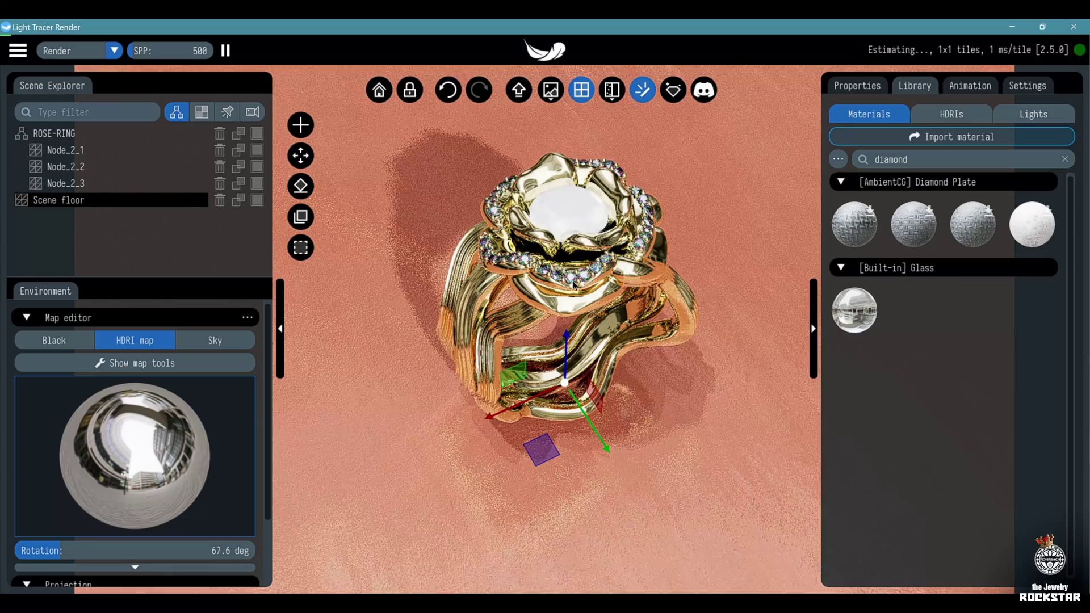
{"action": "scroll", "coordinate": [654, 271], "scroll_direction": "up", "scroll_amount": 2}
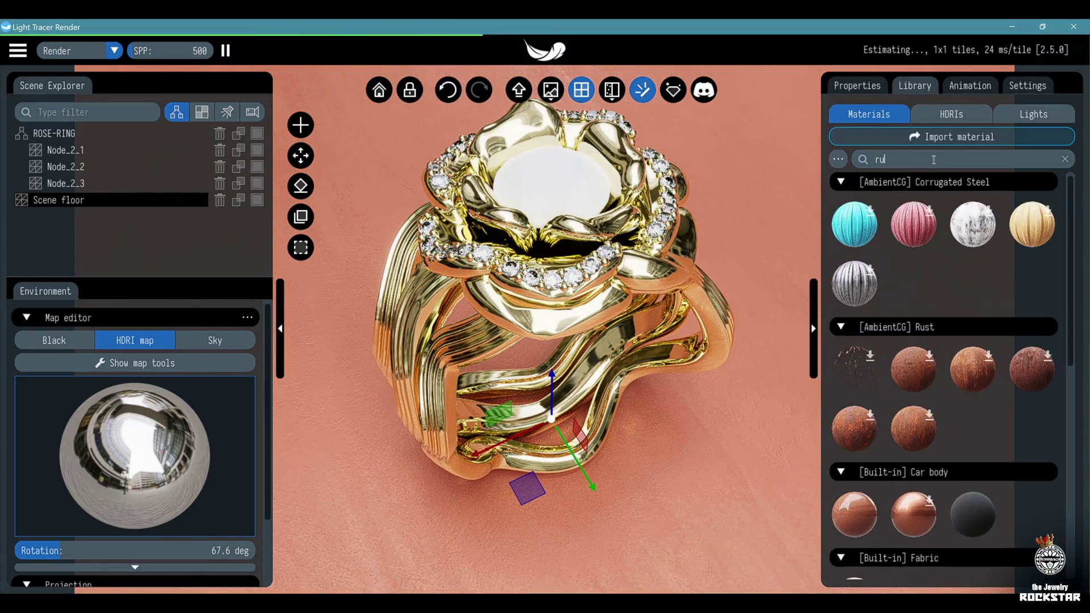
{"action": "type", "text": "by"}
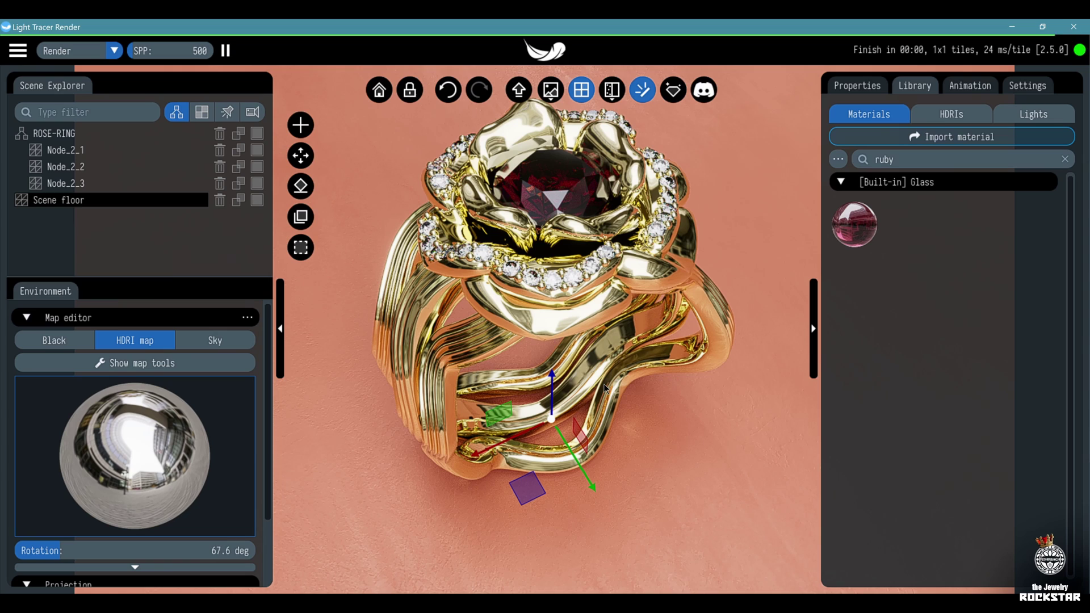
Examine the material properties of the ring's metal, small stones and centre stone, including the gold's base colour.
{"action": "left_click", "coordinate": [707, 310]}
{"action": "left_click", "coordinate": [142, 185]}
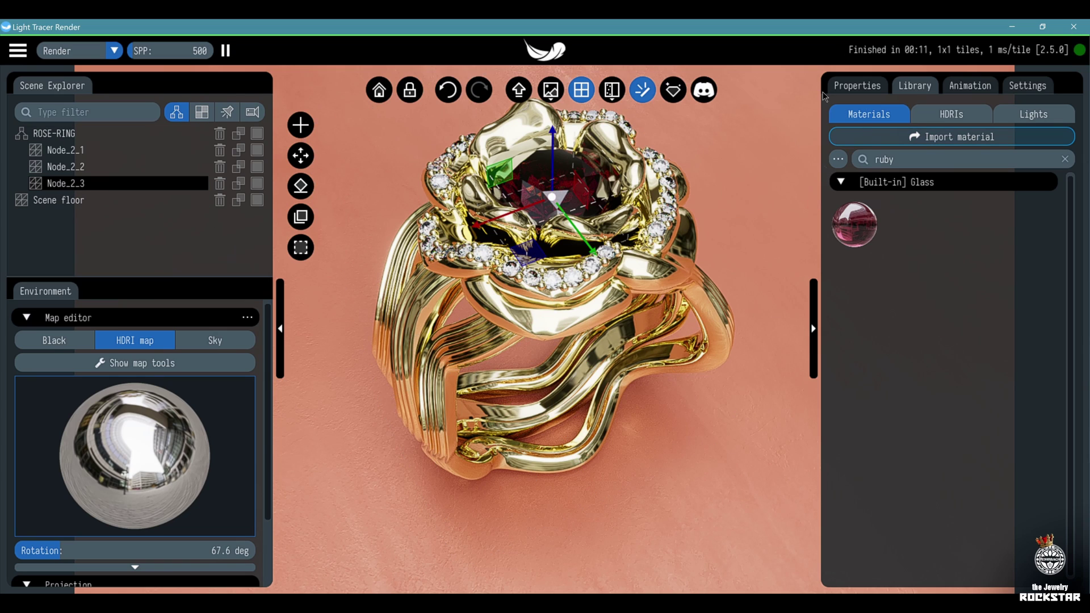
{"action": "left_click", "coordinate": [850, 87]}
{"action": "left_click", "coordinate": [88, 168]}
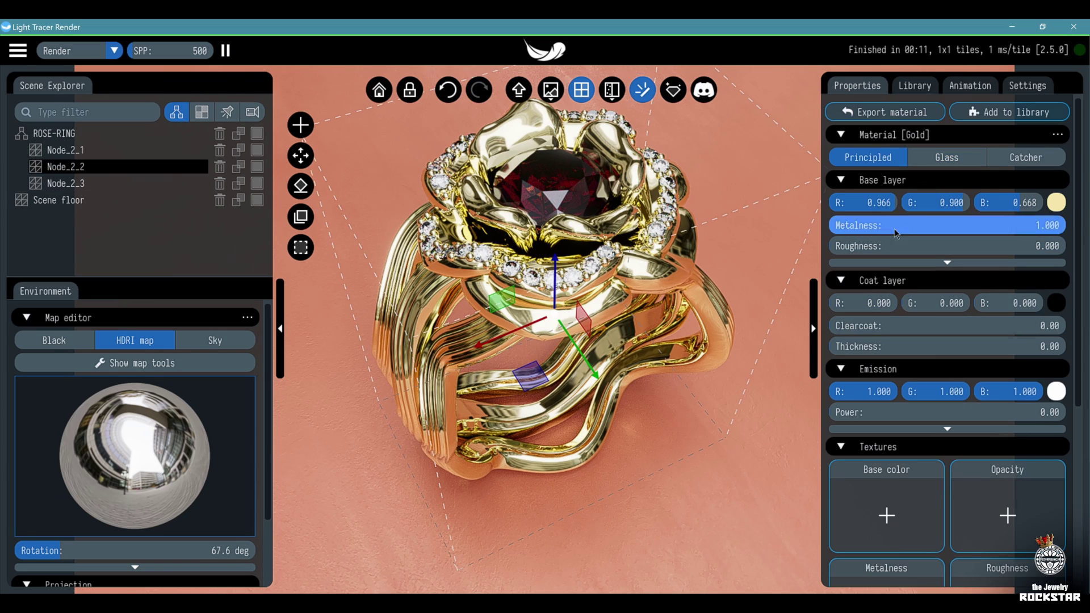
{"action": "left_click", "coordinate": [1056, 203]}
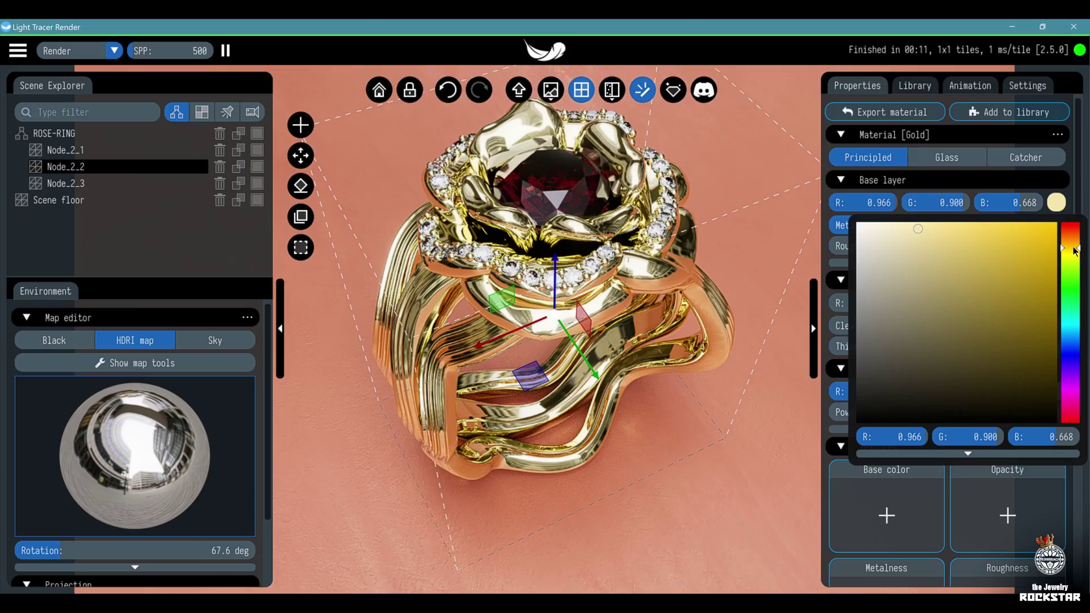
{"action": "left_click", "coordinate": [76, 150]}
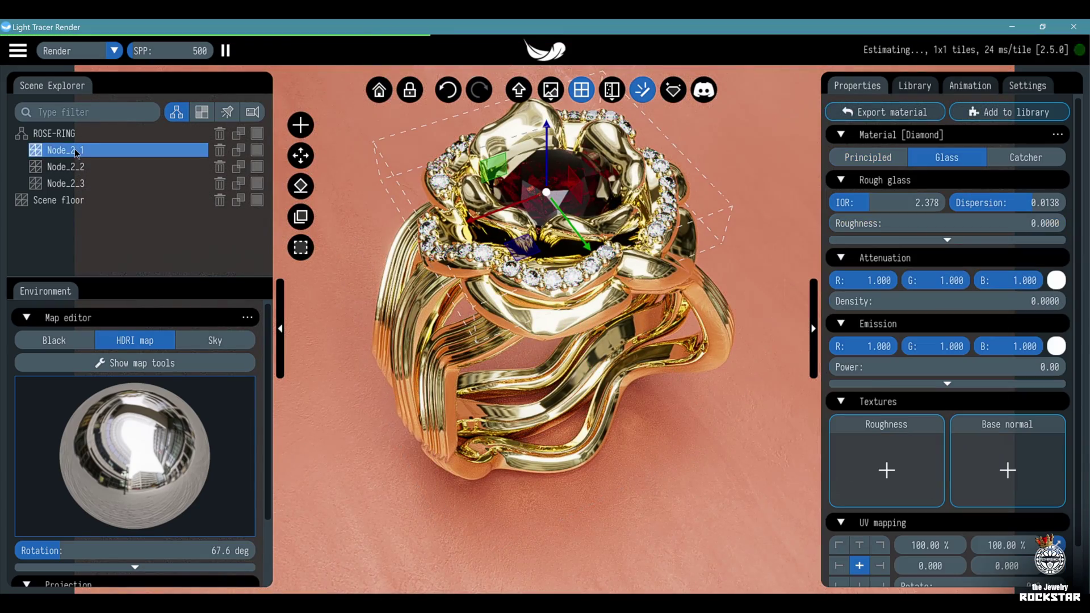
{"action": "left_click", "coordinate": [87, 185]}
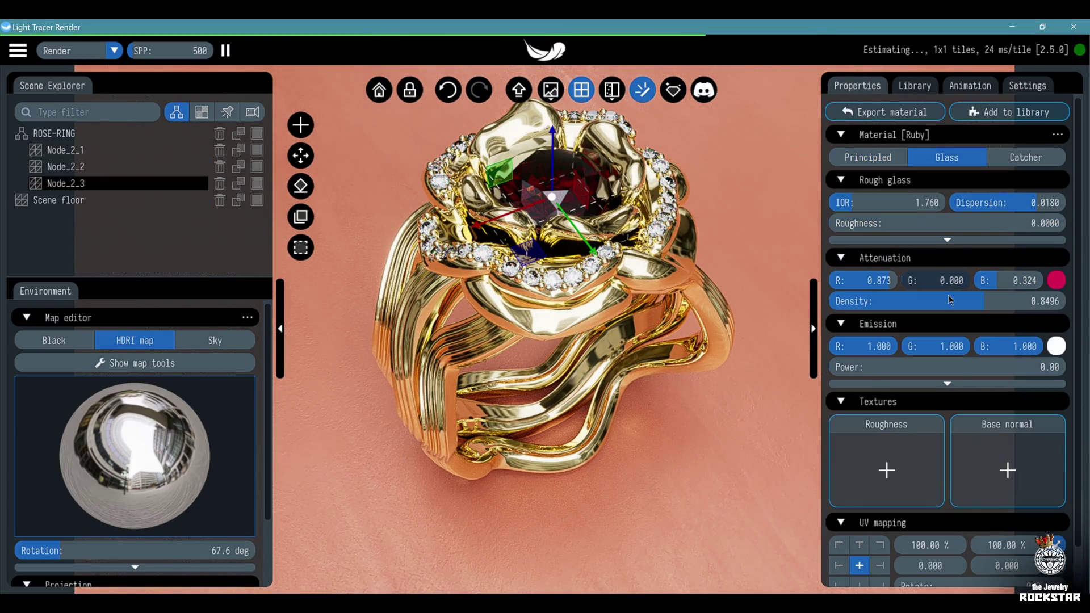
Remove the base color texture from the scene floor's clay material.
{"action": "left_click", "coordinate": [98, 205]}
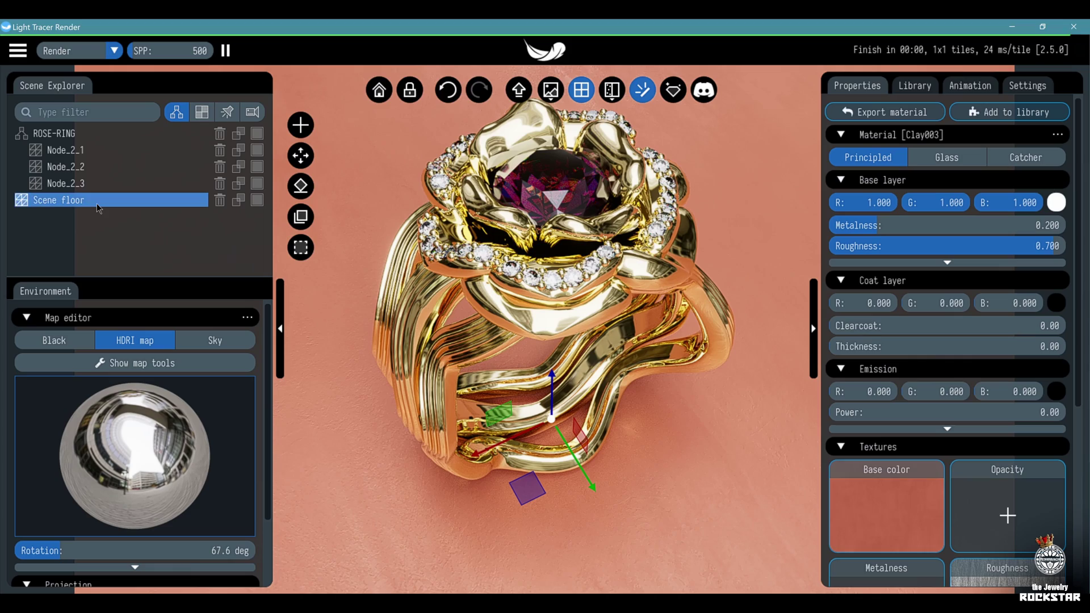
{"action": "left_click", "coordinate": [887, 514]}
{"action": "left_click", "coordinate": [611, 455]}
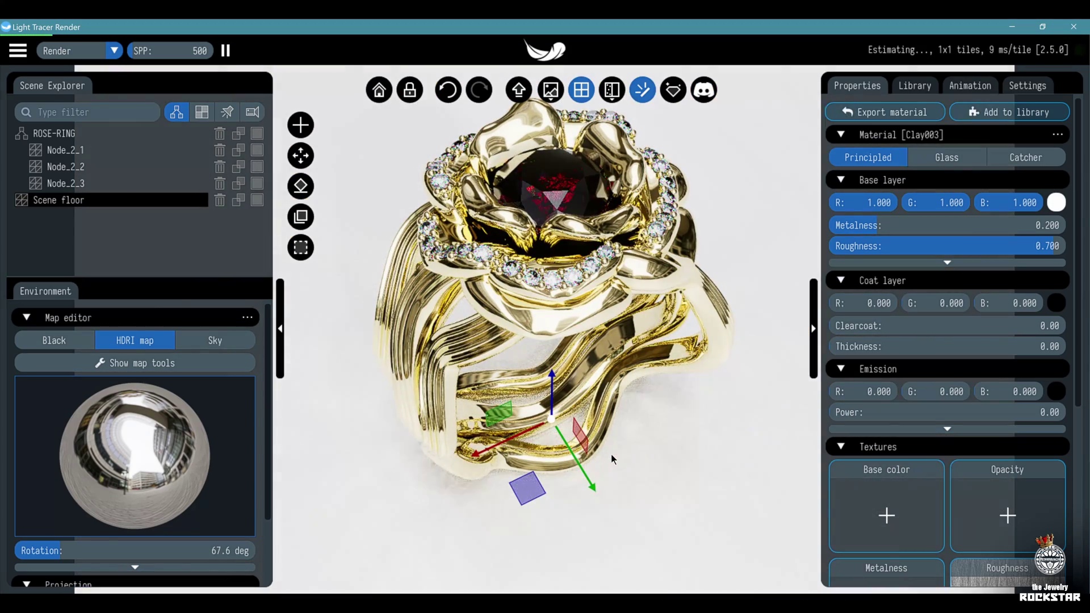
Set the floor's base colour to R 0.437, G 0.485, B 0.298 and the ring's gold to R 1.000, G 0.841, B 0.605.
{"action": "left_click", "coordinate": [1057, 203]}
{"action": "left_click", "coordinate": [1071, 210]}
{"action": "left_click", "coordinate": [929, 229]}
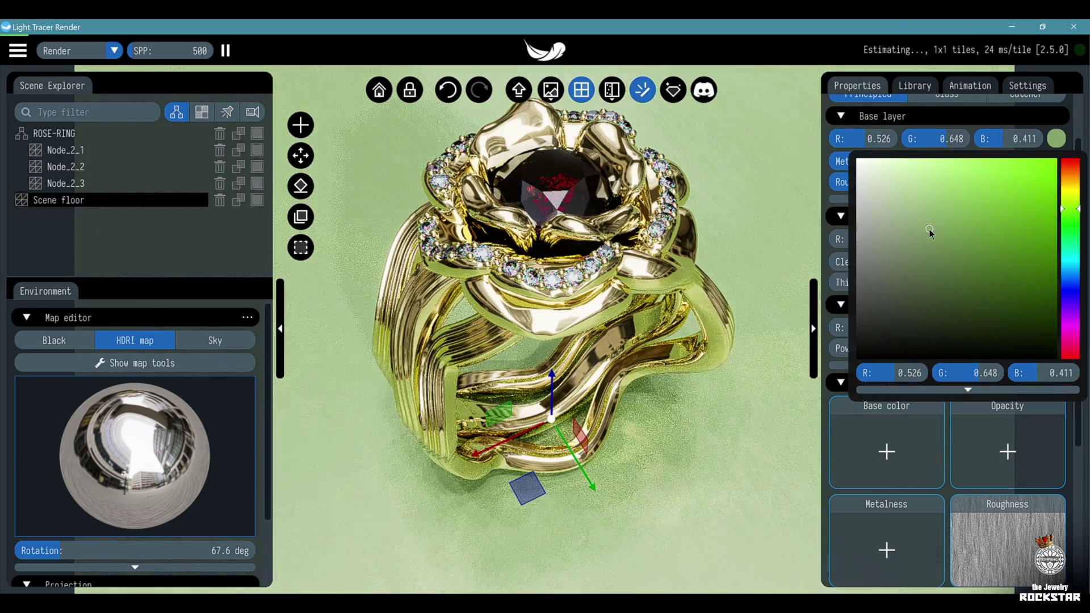
{"action": "left_click", "coordinate": [608, 298]}
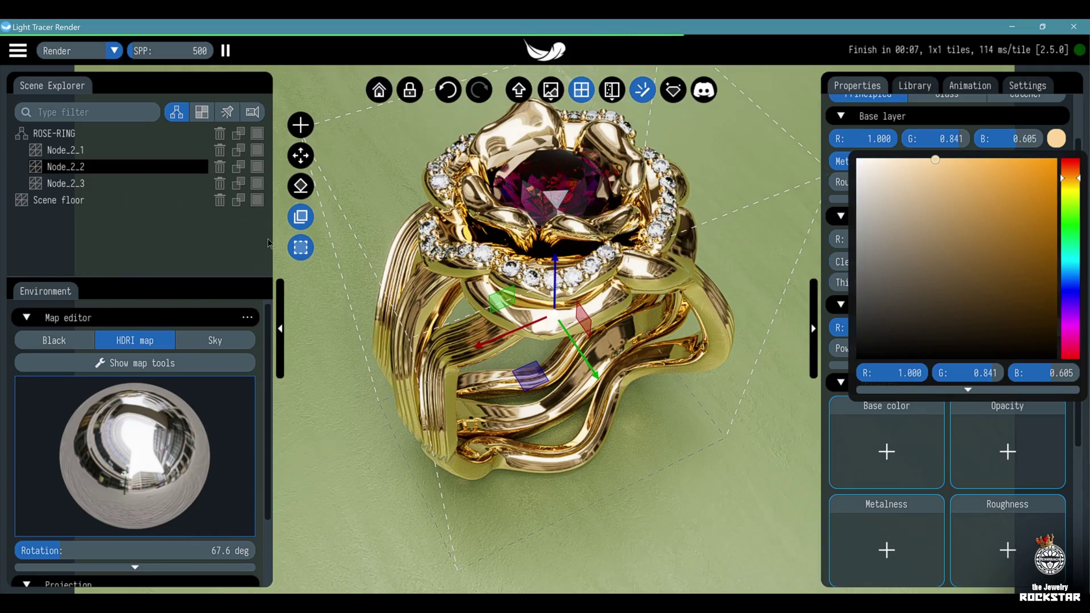
Create a mesh-referencing copy of the whole ROSE-RING group and separate the two rings.
{"action": "left_click", "coordinate": [79, 138]}
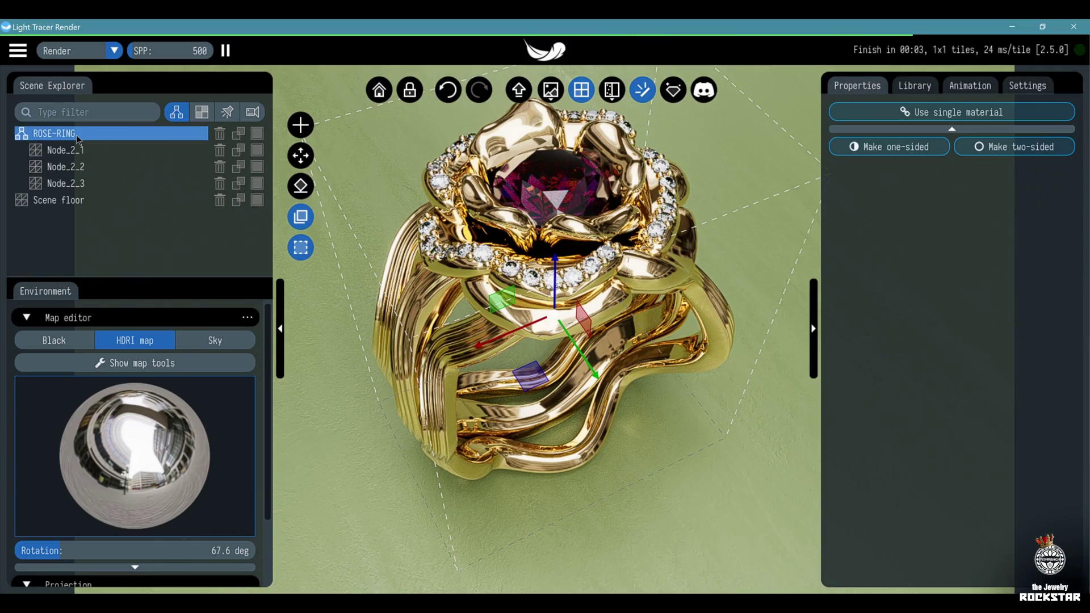
{"action": "left_click", "coordinate": [239, 134]}
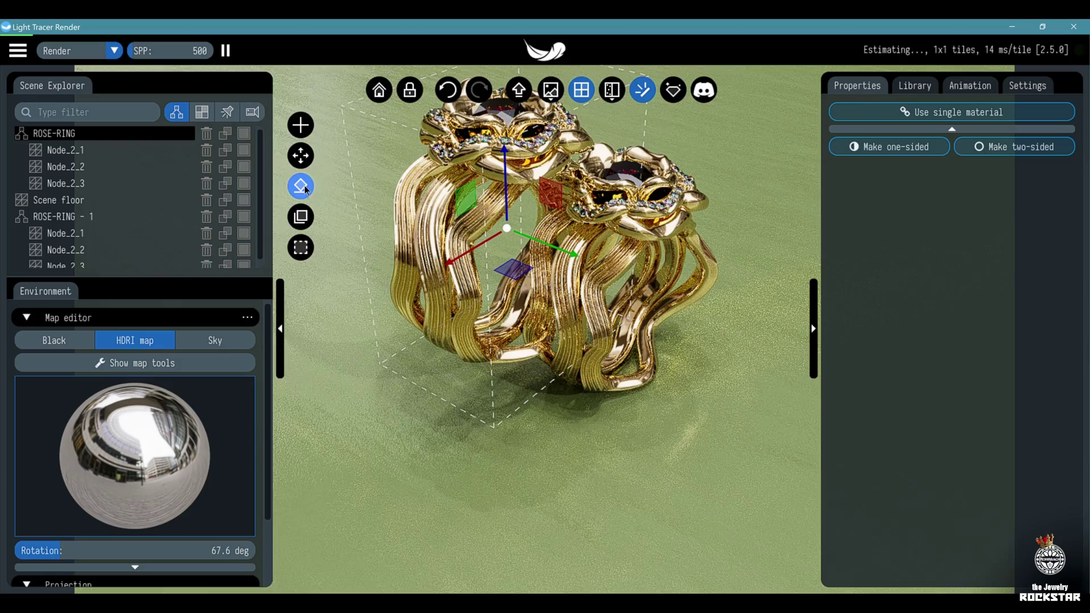
Rotate the original ring to about X 34.95, Y 0.66, Z -1.10 degrees and the copy to about X 156.49, Y -10.37, Z 141.31 degrees.
{"action": "left_click", "coordinate": [300, 156]}
{"action": "left_click", "coordinate": [419, 183]}
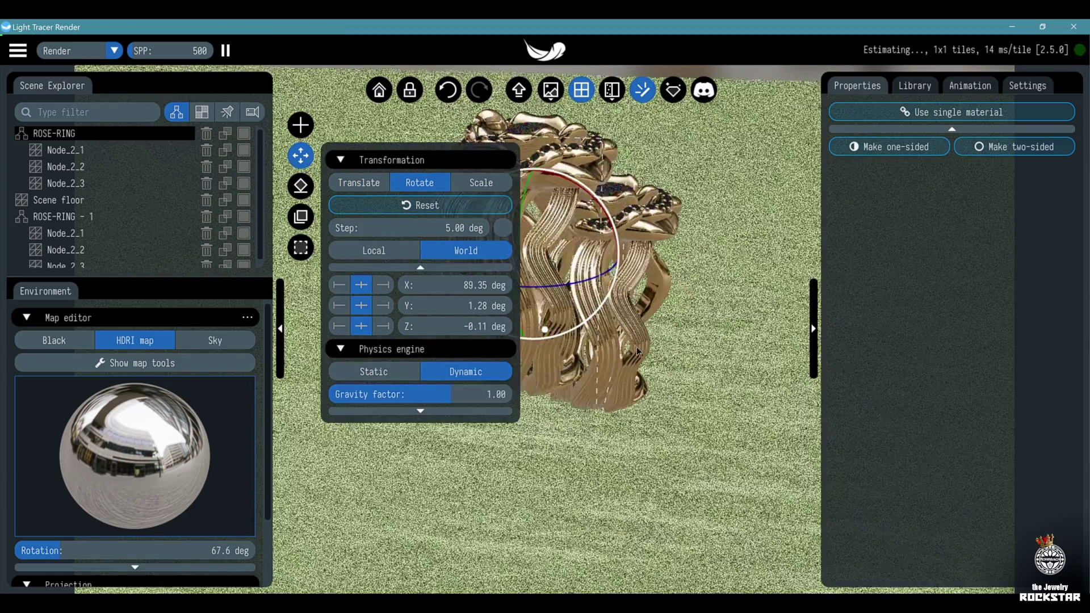
{"action": "left_click", "coordinate": [670, 301]}
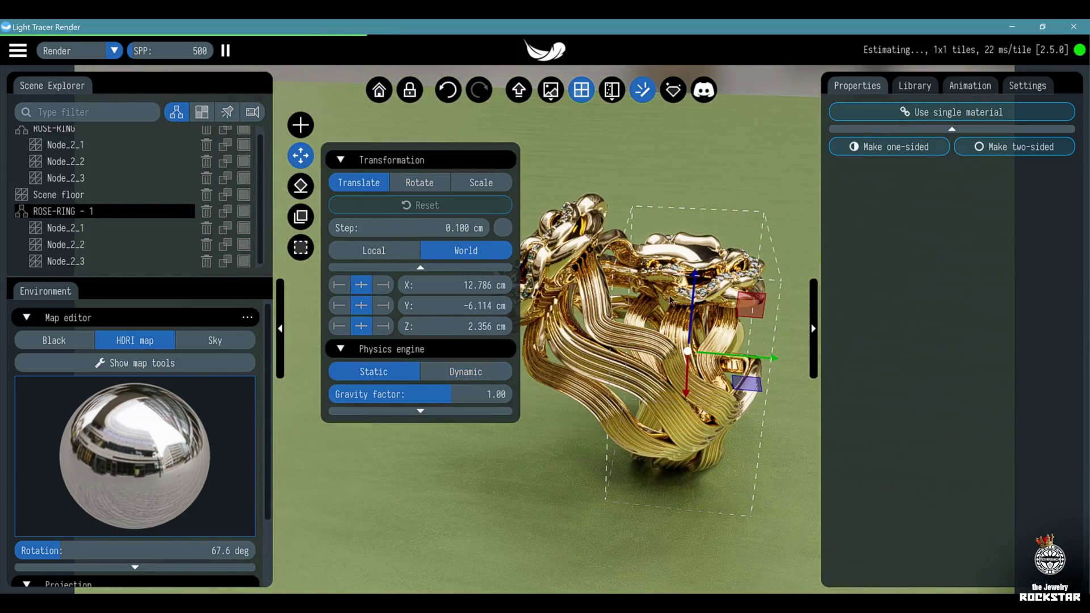
{"action": "left_click_drag", "start_coordinate": [698, 305], "coordinate": [597, 330]}
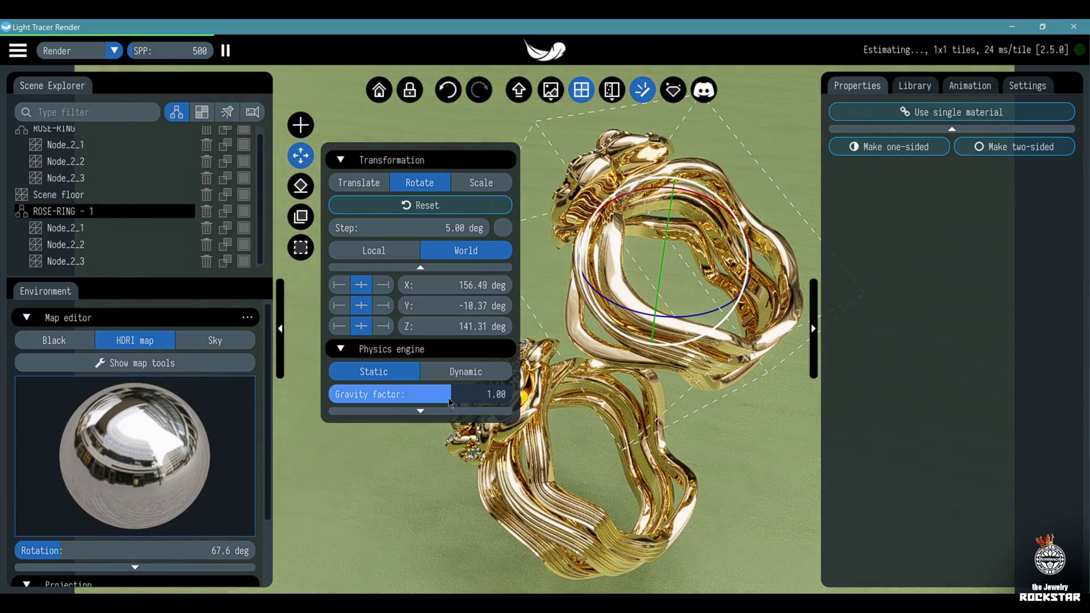
Set the copied ring's physics shape accuracy to 3 and make it Dynamic.
{"action": "left_click", "coordinate": [426, 412]}
{"action": "left_click", "coordinate": [439, 427]}
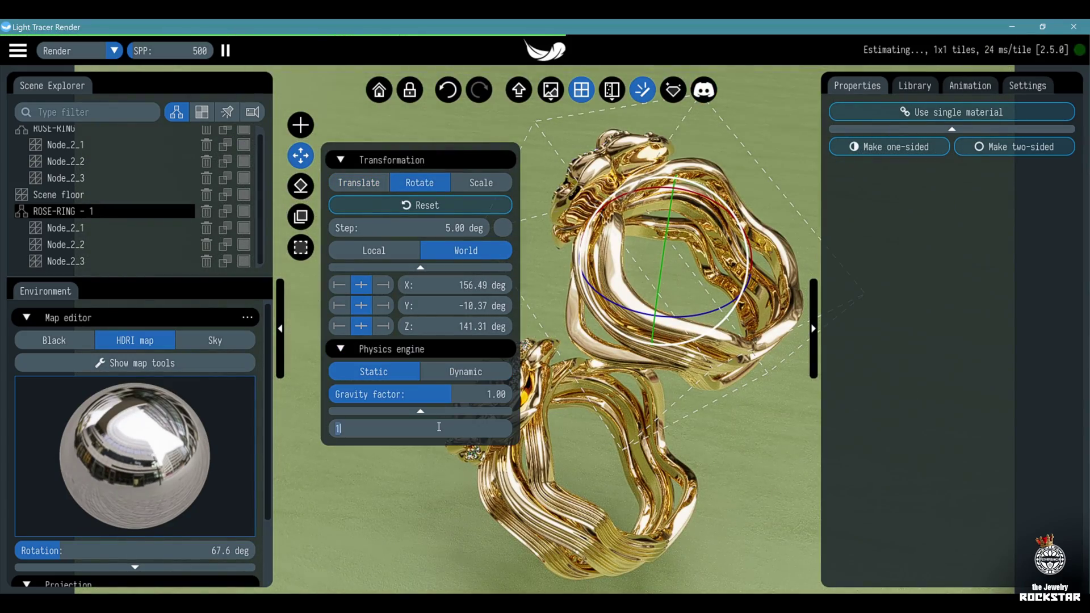
{"action": "type", "text": "3"}
{"action": "key", "text": "Return"}
{"action": "left_click", "coordinate": [478, 369]}
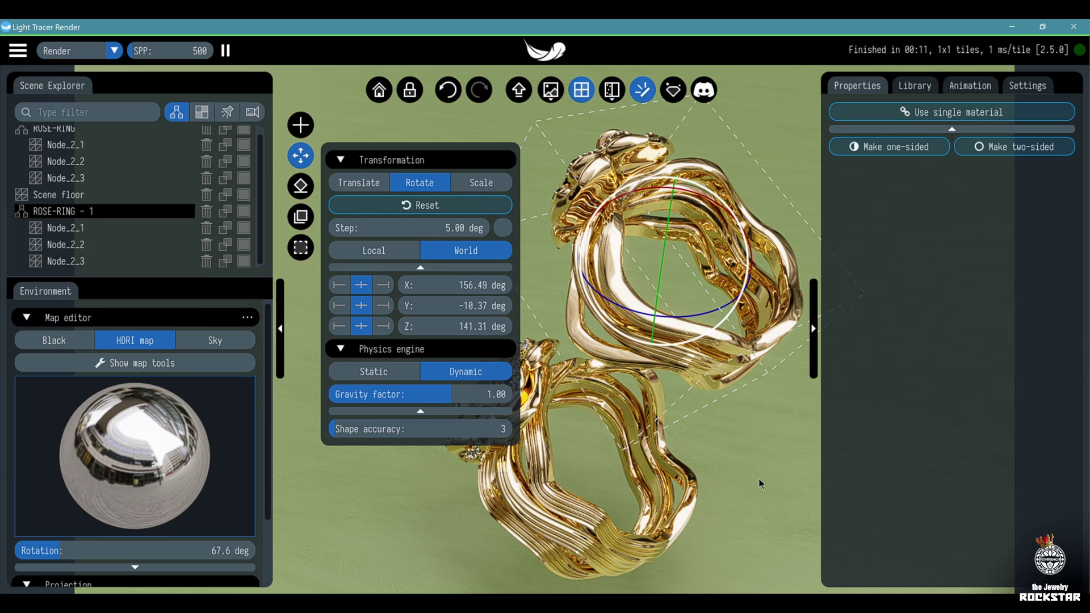
Select both ring groups together and drop them onto the floor with physical collision detection enabled.
{"action": "left_click", "coordinate": [640, 411]}
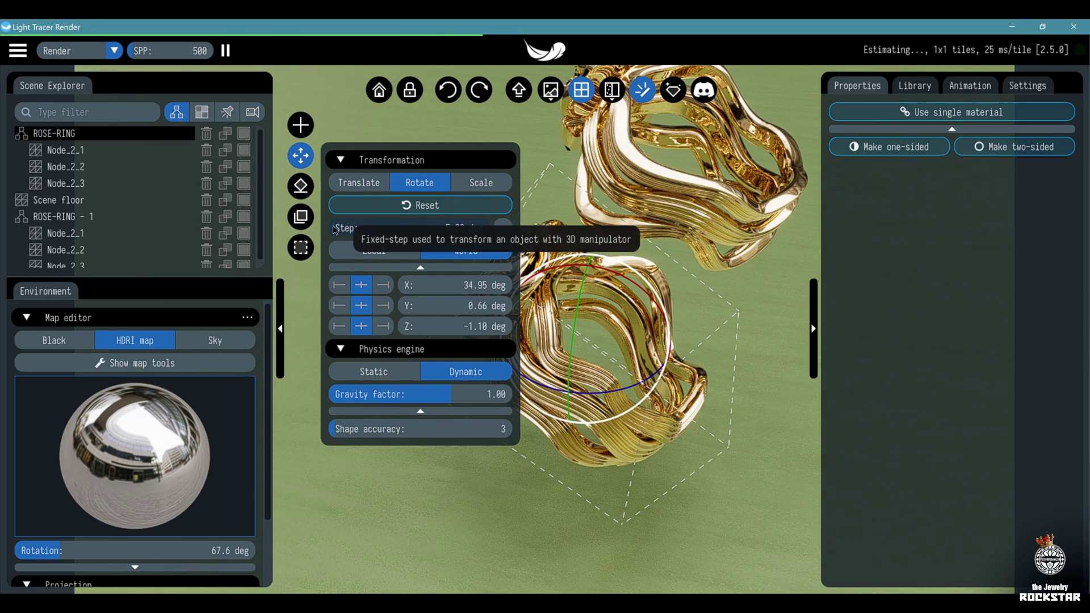
{"action": "left_click", "coordinate": [300, 217]}
{"action": "left_click", "coordinate": [300, 248]}
{"action": "left_click", "coordinate": [656, 323]}
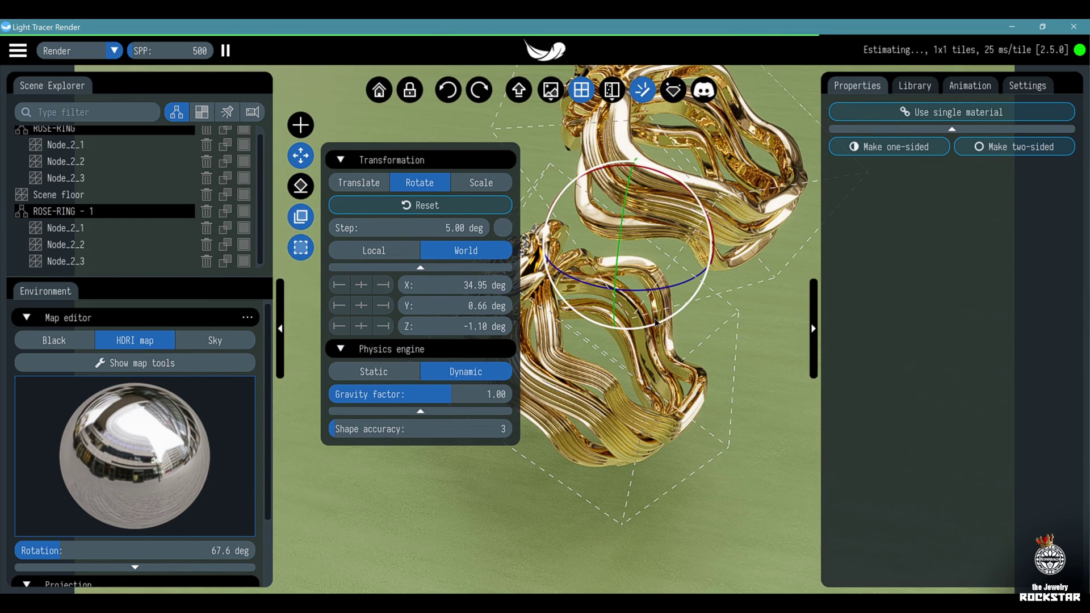
{"action": "left_click", "coordinate": [301, 185]}
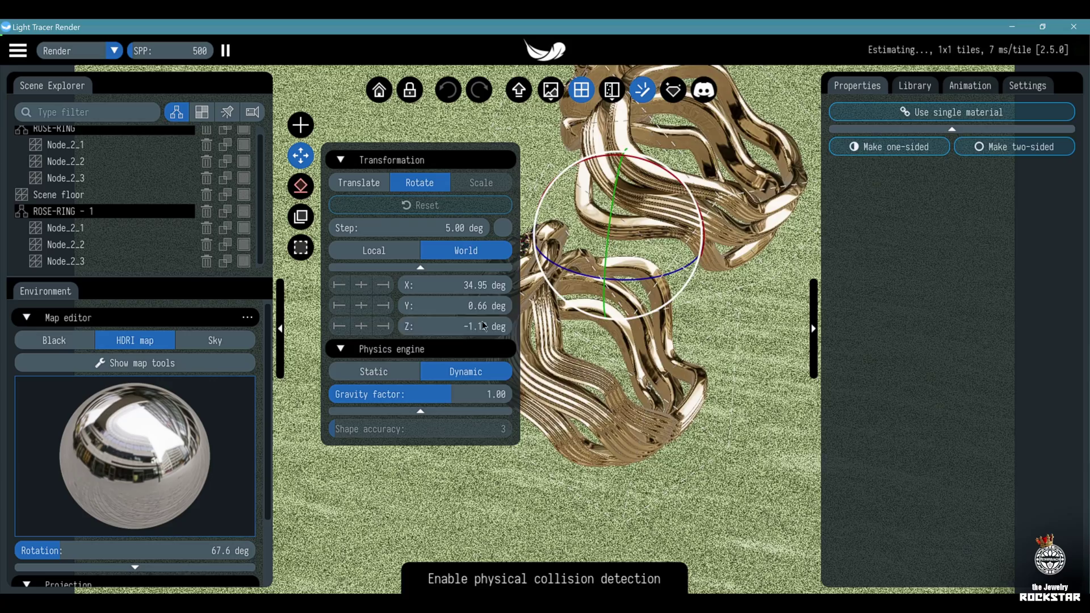
{"action": "left_click", "coordinate": [781, 465]}
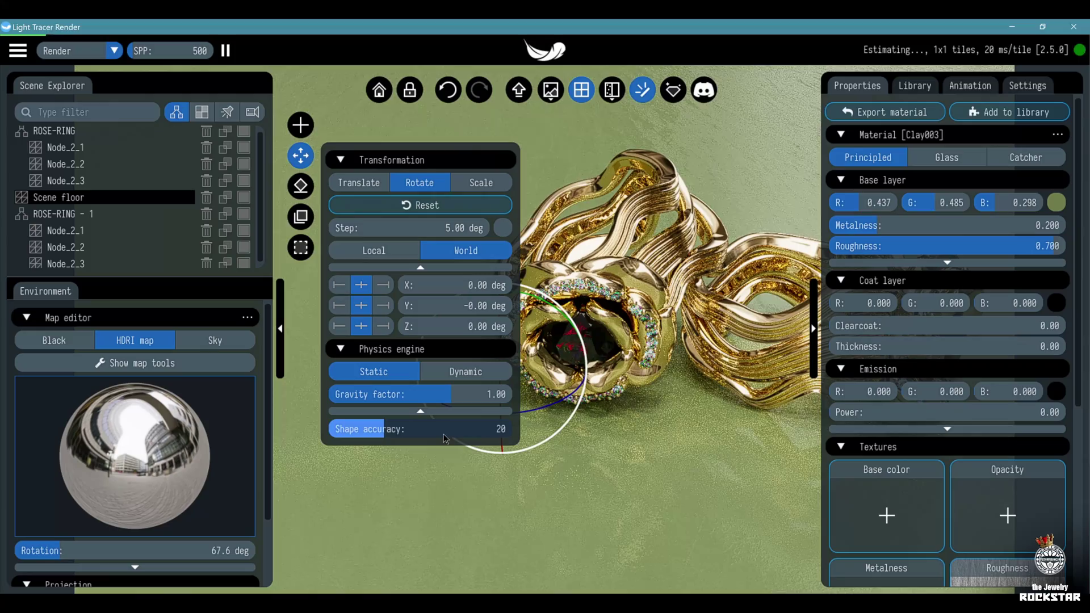
Raise the physics shape accuracy to 64, resettle the rings with collision detection, and inspect where they touch the floor.
{"action": "left_click_drag", "start_coordinate": [444, 434], "coordinate": [581, 440]}
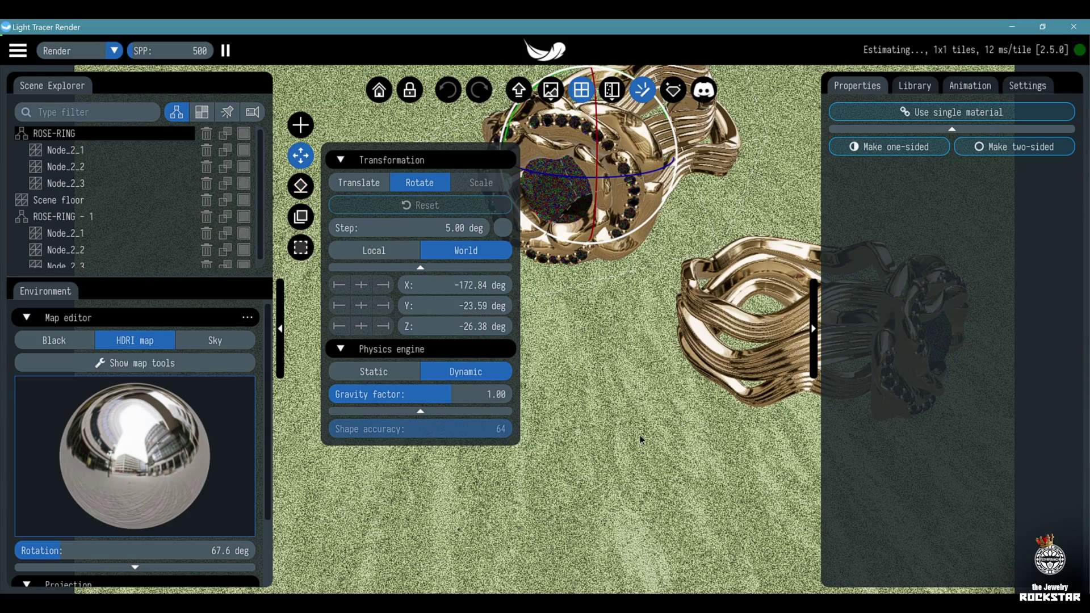
{"action": "left_click", "coordinate": [630, 452]}
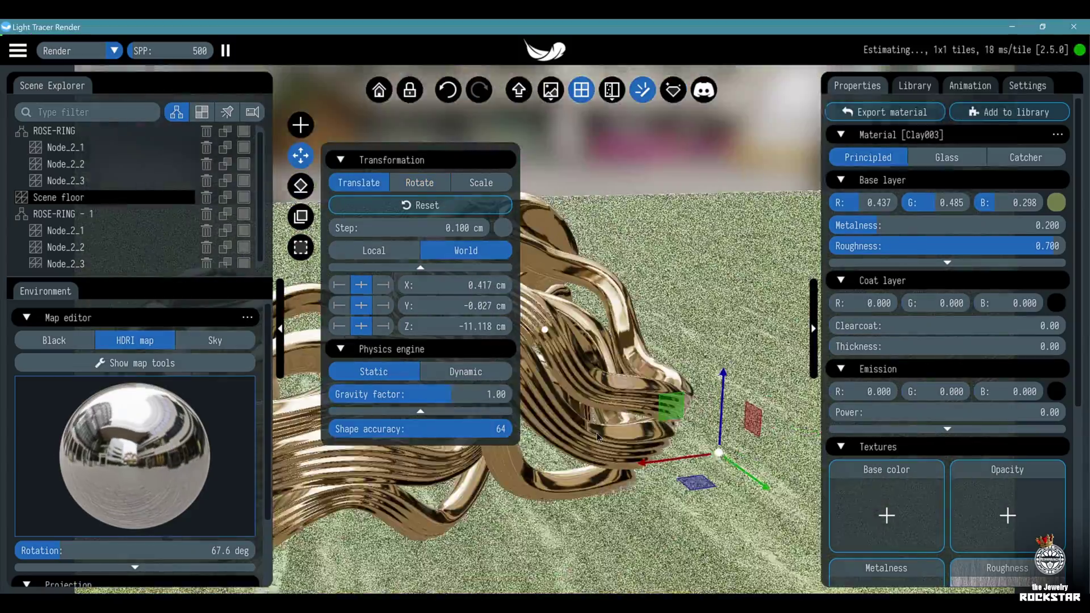
{"action": "left_click_drag", "start_coordinate": [598, 434], "coordinate": [680, 359]}
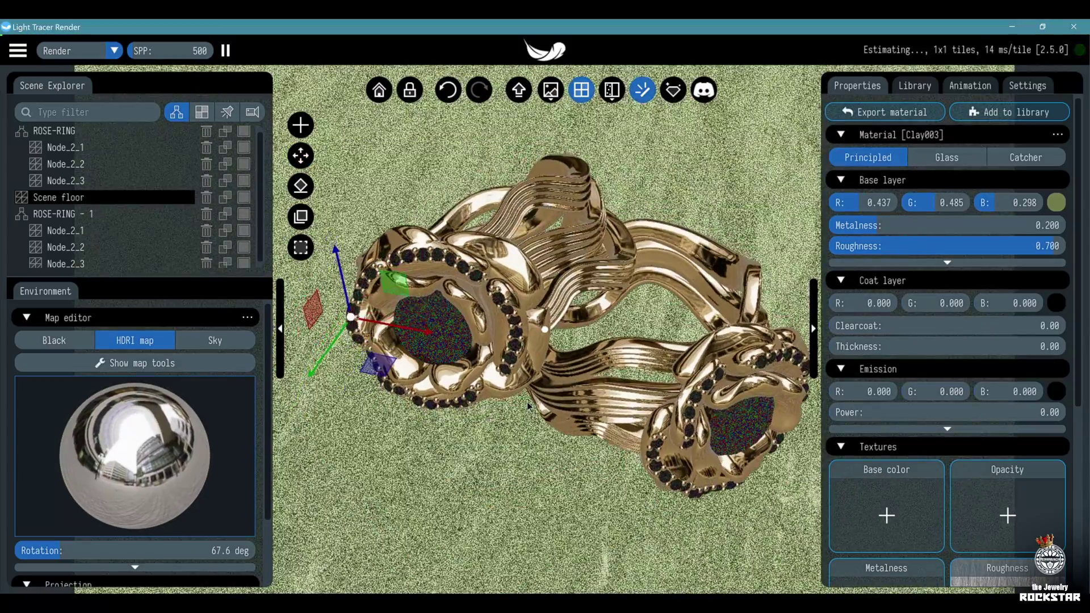
{"action": "left_click_drag", "start_coordinate": [527, 400], "coordinate": [536, 370]}
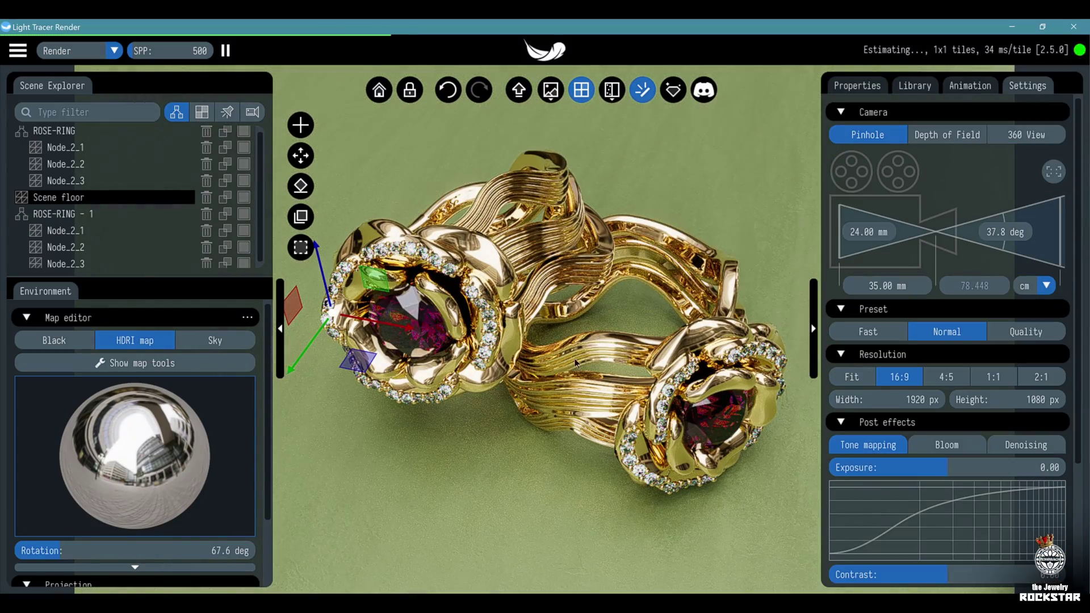
Focus the depth-of-field camera on the front ring's band and set the aperture value to 2.
{"action": "left_click_drag", "start_coordinate": [575, 359], "coordinate": [545, 335]}
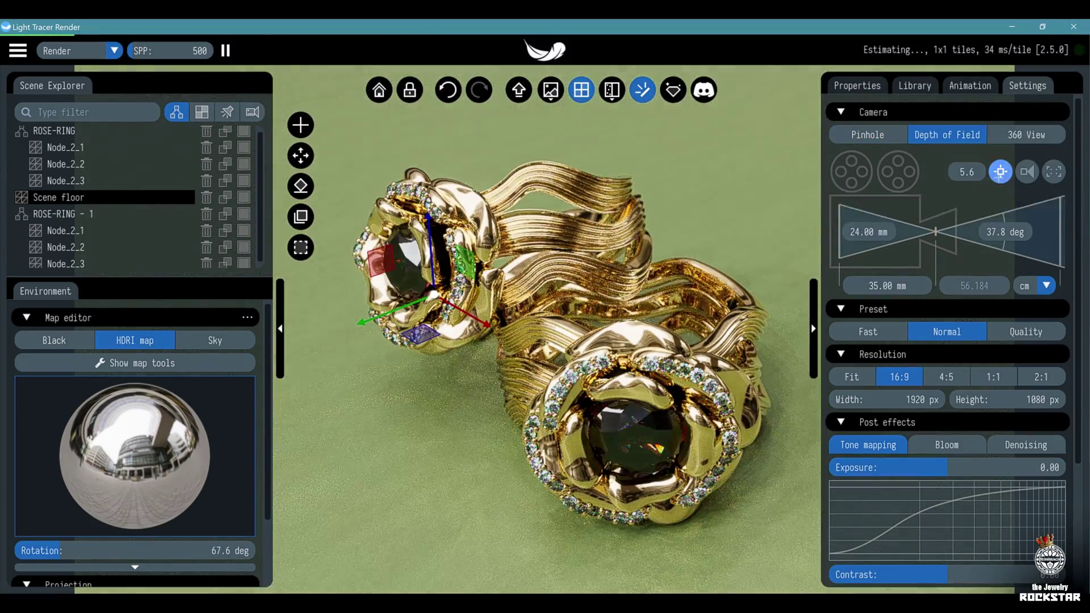
{"action": "left_click", "coordinate": [1001, 171]}
{"action": "left_click", "coordinate": [738, 282]}
{"action": "double_click", "coordinate": [967, 171]}
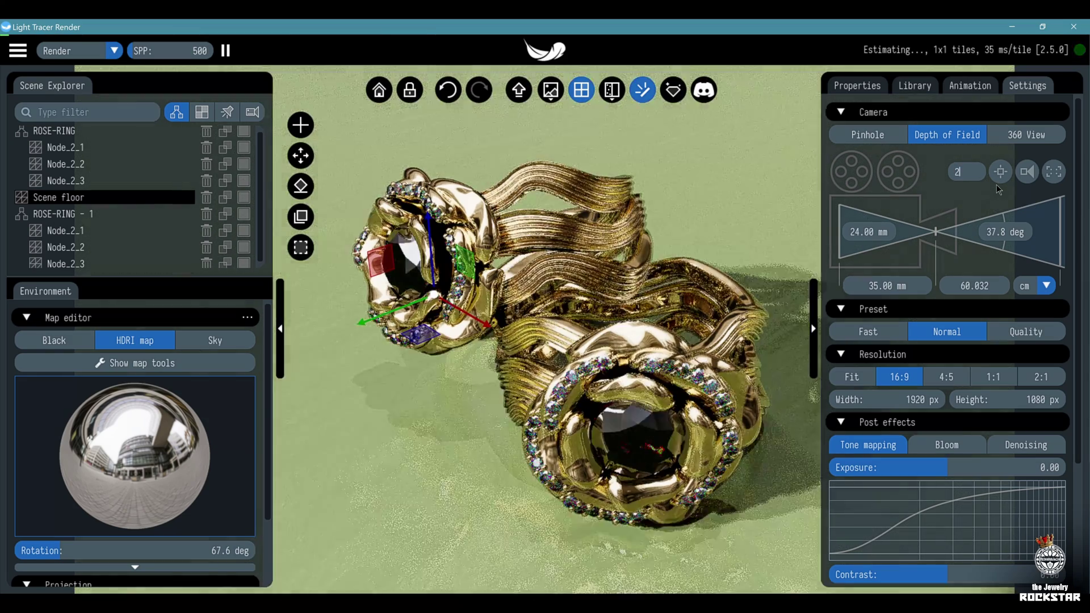
{"action": "type", "text": "2"}
{"action": "key", "text": "Return"}
Enable the Bloom post effect with an intensity of 0.5.
{"action": "left_click", "coordinate": [948, 445]}
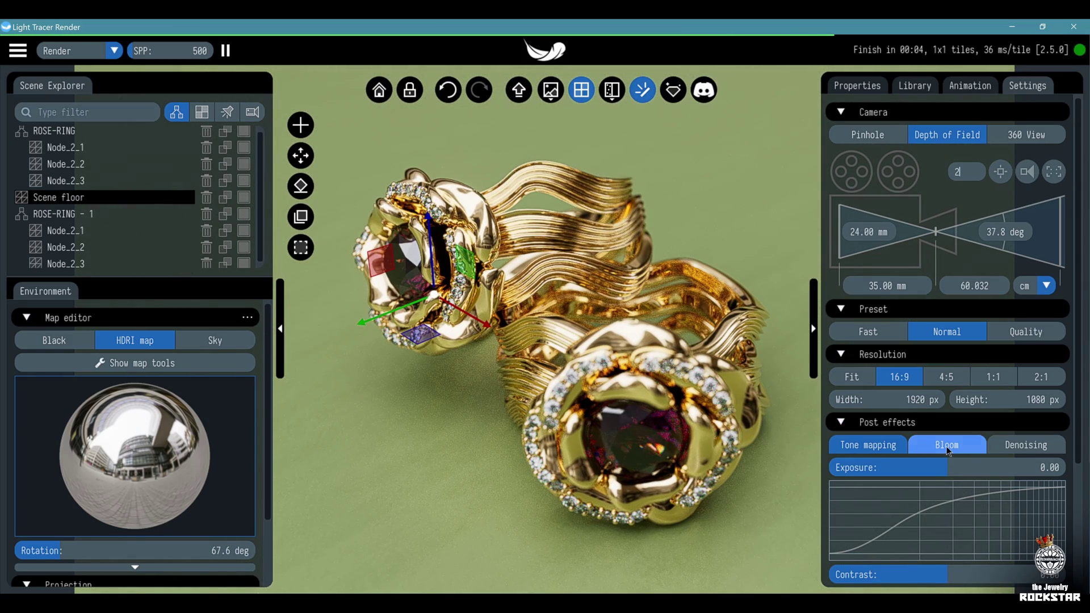
{"action": "double_click", "coordinate": [942, 467]}
{"action": "type", "text": ".5"}
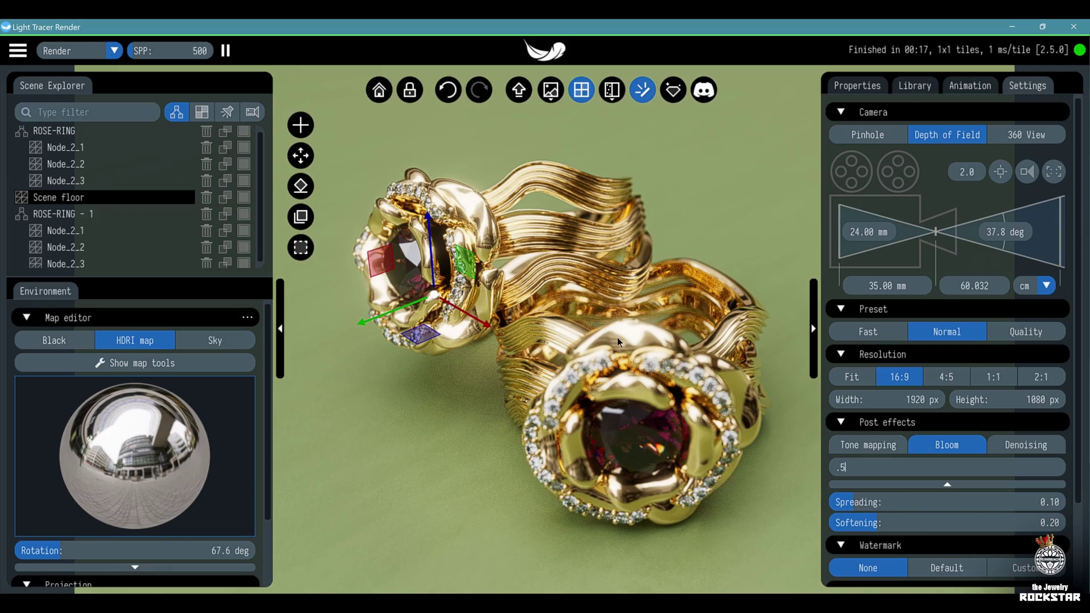
Reframe the two rings and refocus the camera on the front ring's central gemstone.
{"action": "left_click_drag", "start_coordinate": [618, 337], "coordinate": [522, 414]}
{"action": "left_click", "coordinate": [1001, 172]}
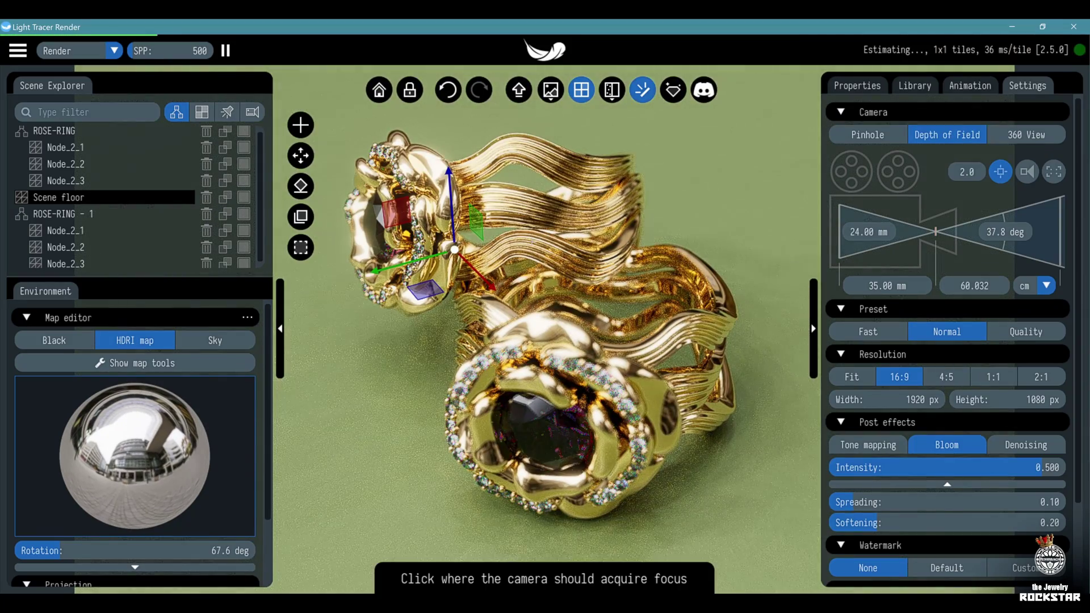
{"action": "left_click", "coordinate": [542, 426]}
Raise the render's max bounces to the highest value in the advanced render settings.
{"action": "scroll", "coordinate": [933, 475], "scroll_direction": "down", "scroll_amount": 3}
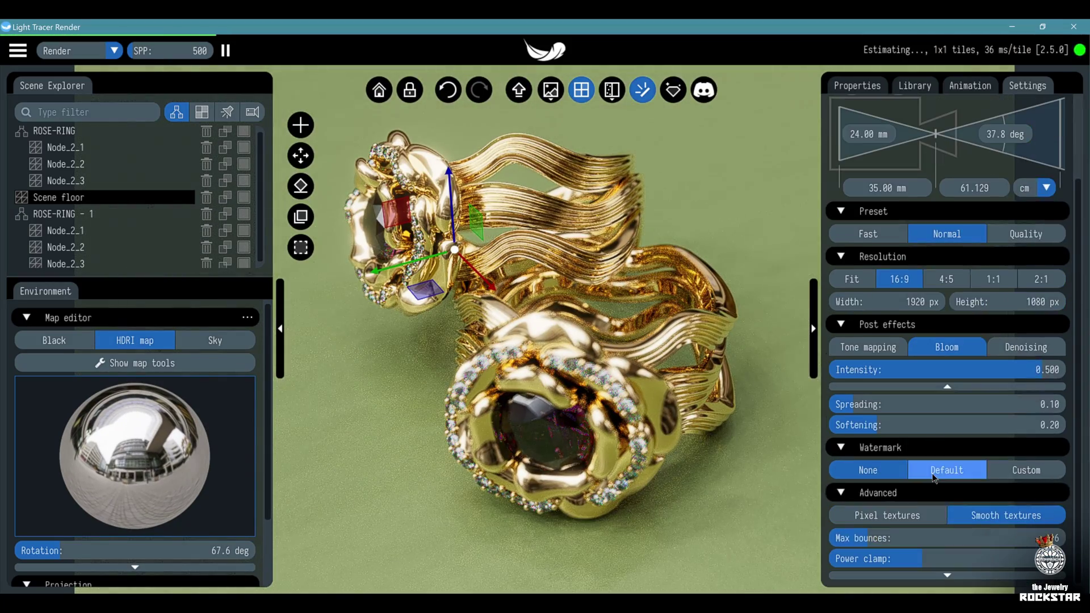
{"action": "left_click_drag", "start_coordinate": [890, 541], "coordinate": [1072, 546]}
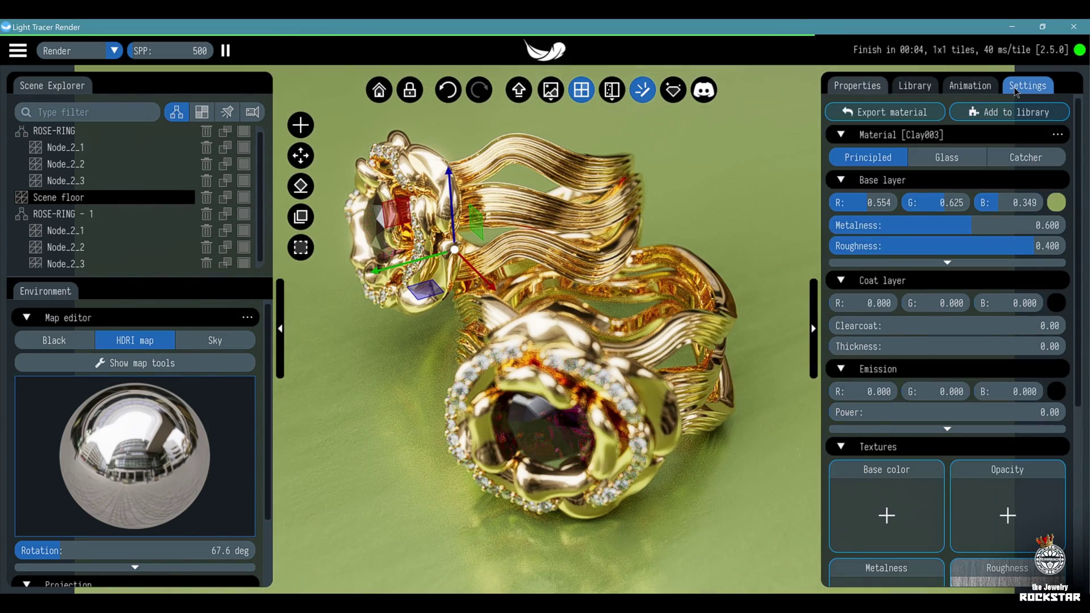
{"action": "left_click", "coordinate": [1027, 86]}
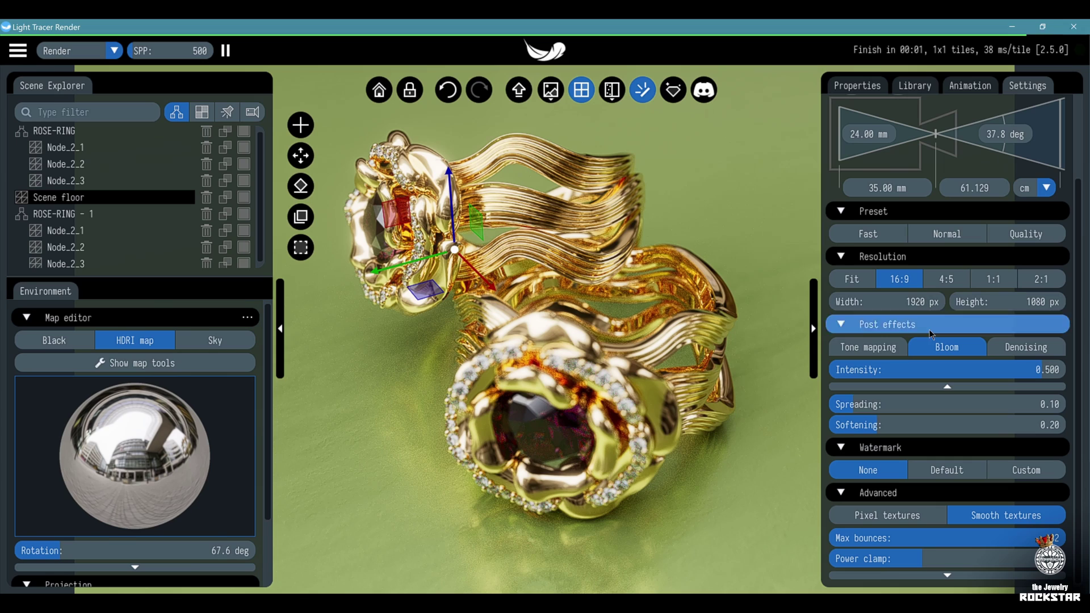
Set the render samples to 250 SPP and turn on denoising.
{"action": "left_click", "coordinate": [173, 52]}
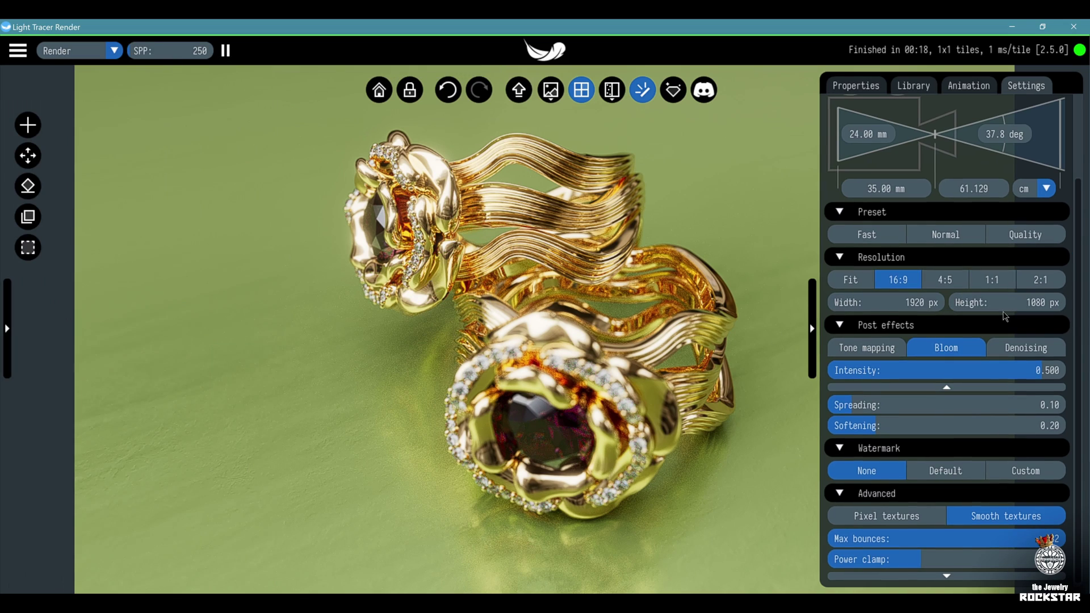
{"action": "left_click", "coordinate": [1008, 346]}
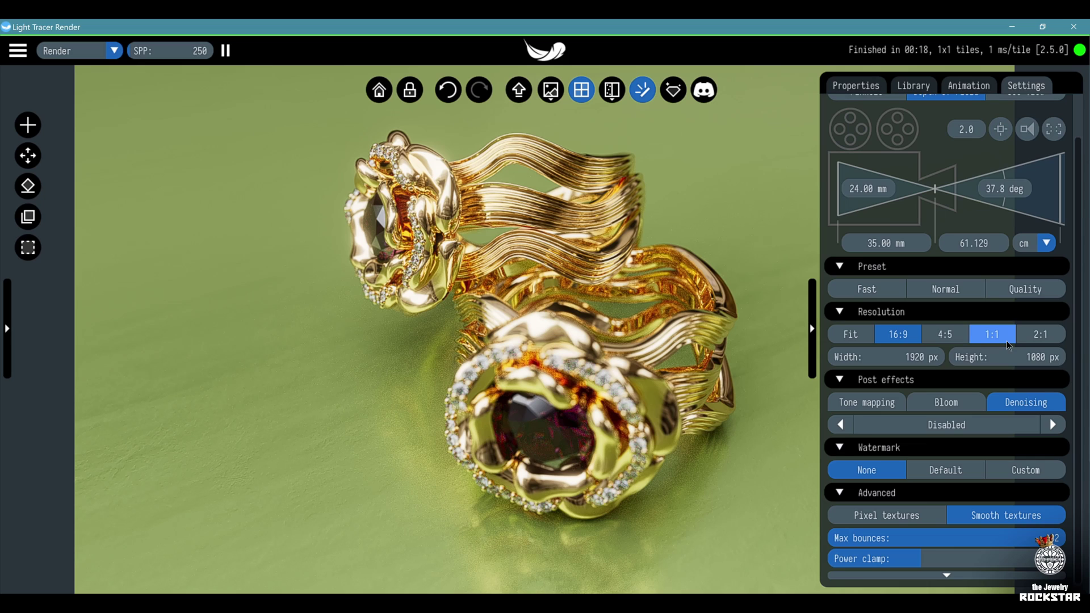
{"action": "left_click", "coordinate": [1053, 426]}
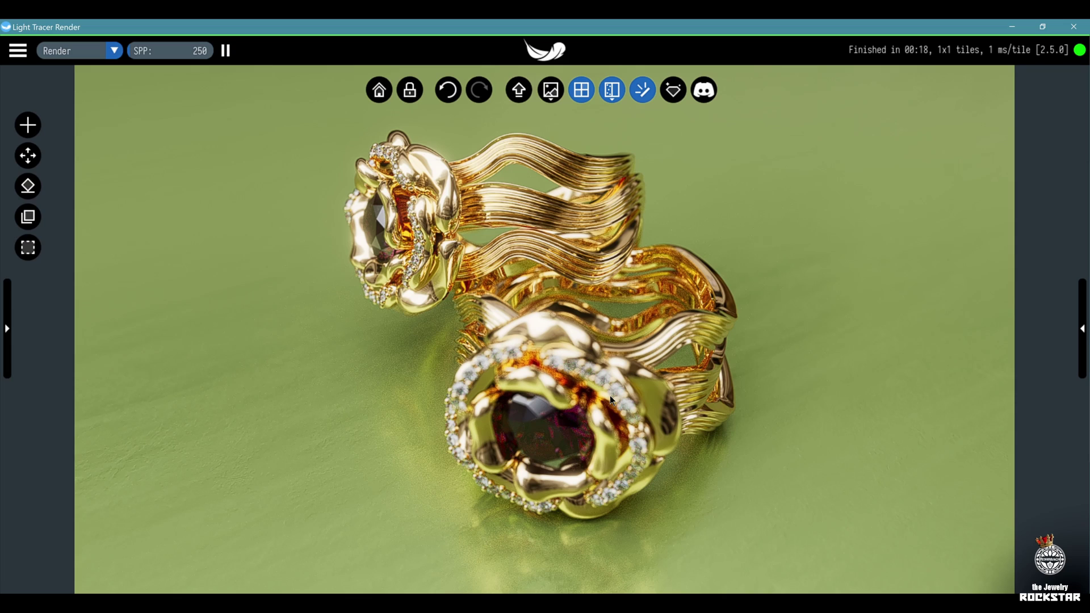
Set the animation's camera path to Turntable and clear the ring selection.
{"action": "key", "text": "Tab"}
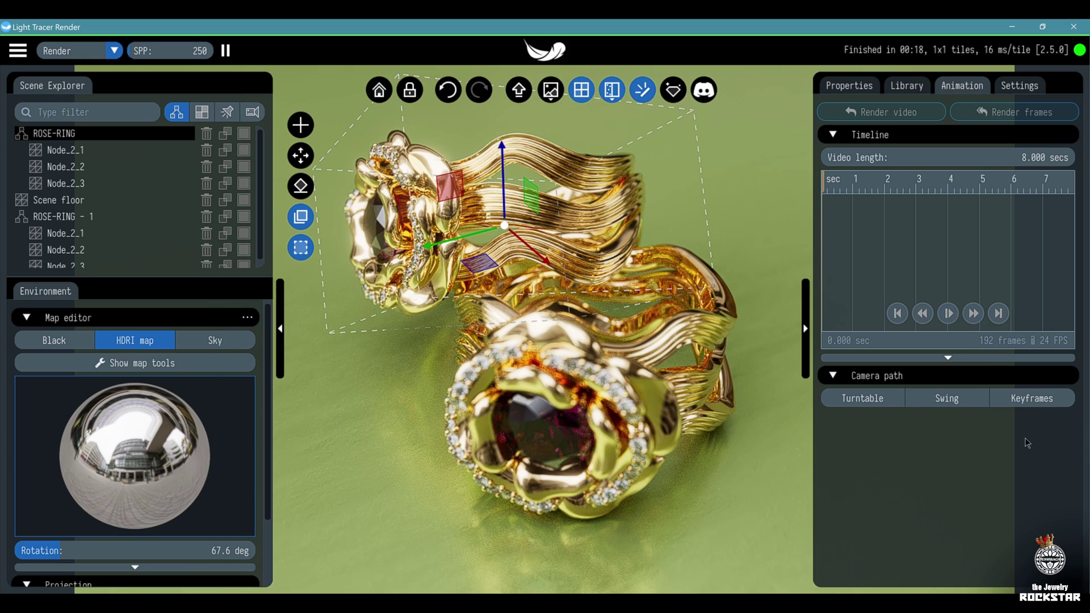
{"action": "left_click", "coordinate": [873, 407]}
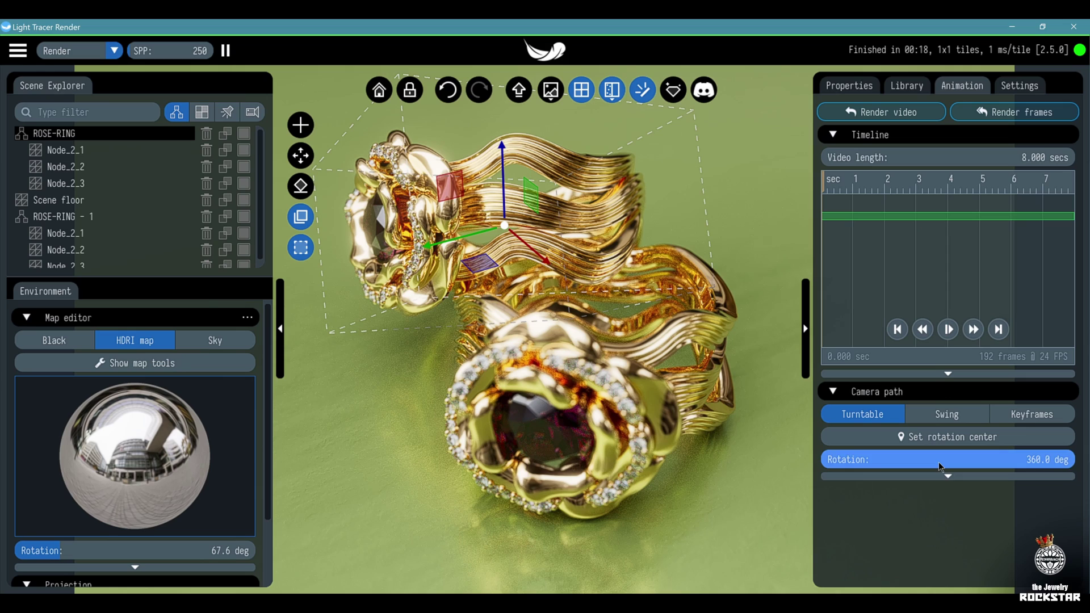
{"action": "left_click", "coordinate": [1013, 210]}
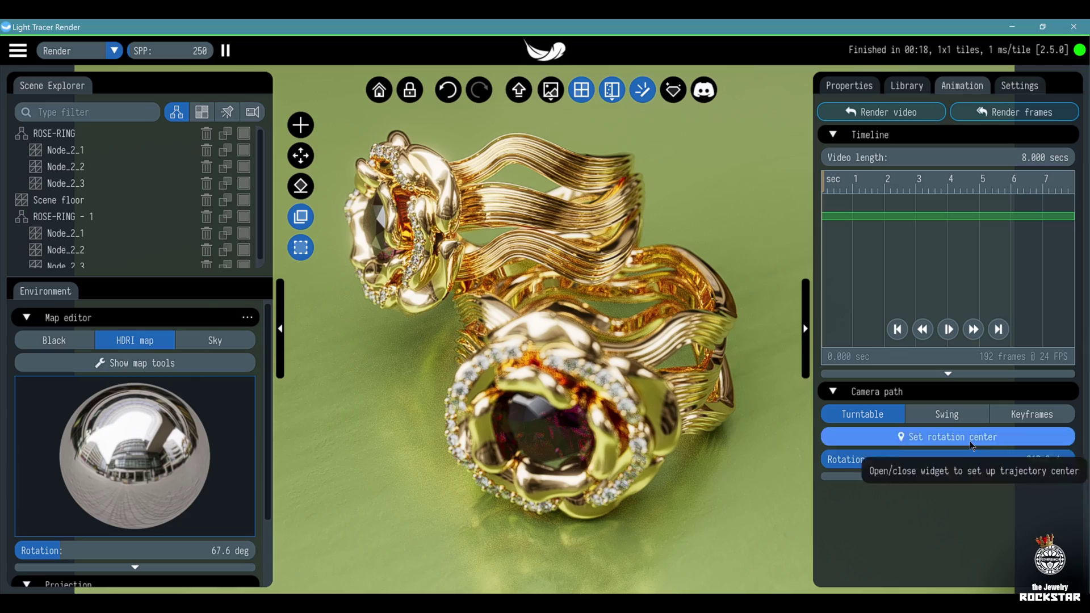
Record the current view as a camera keyframe, recall it from a changed view, and return the camera path to Turntable.
{"action": "left_click", "coordinate": [1040, 419]}
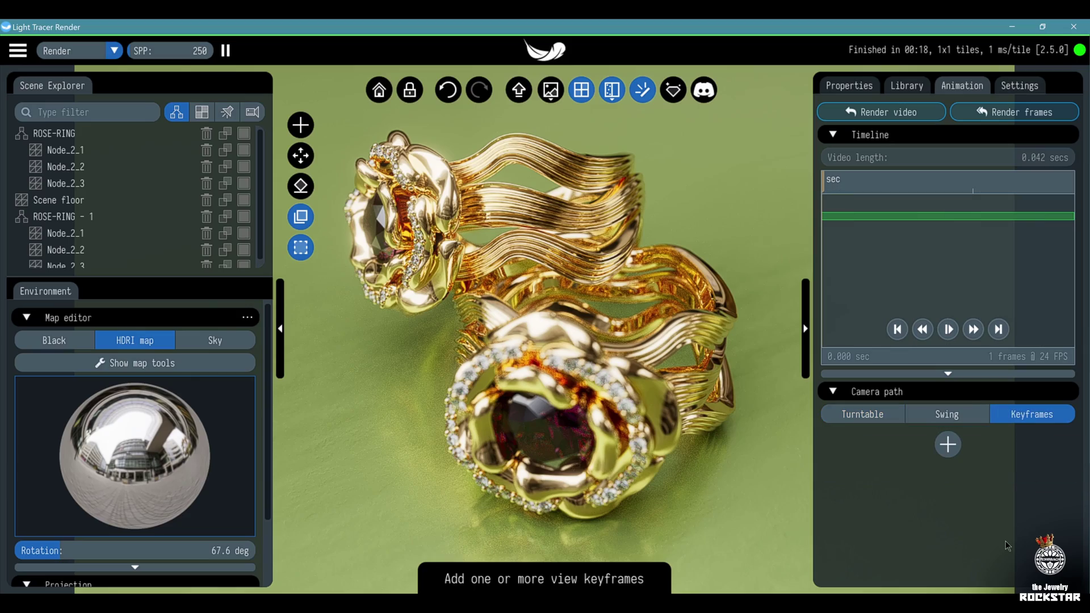
{"action": "left_click", "coordinate": [948, 445]}
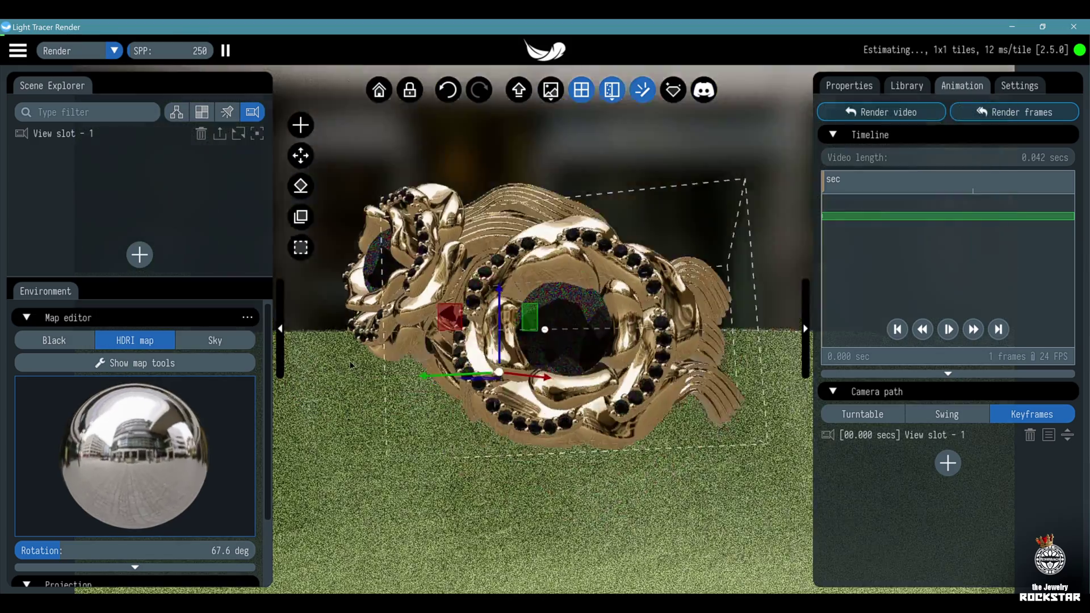
{"action": "left_click_drag", "start_coordinate": [543, 326], "coordinate": [318, 455]}
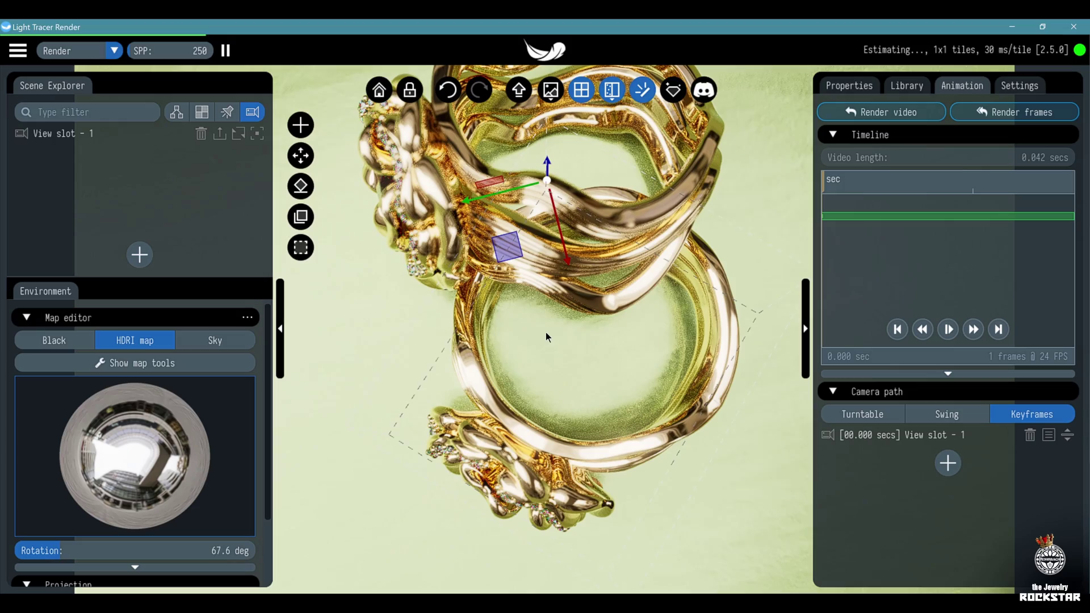
{"action": "left_click_drag", "start_coordinate": [495, 337], "coordinate": [363, 295]}
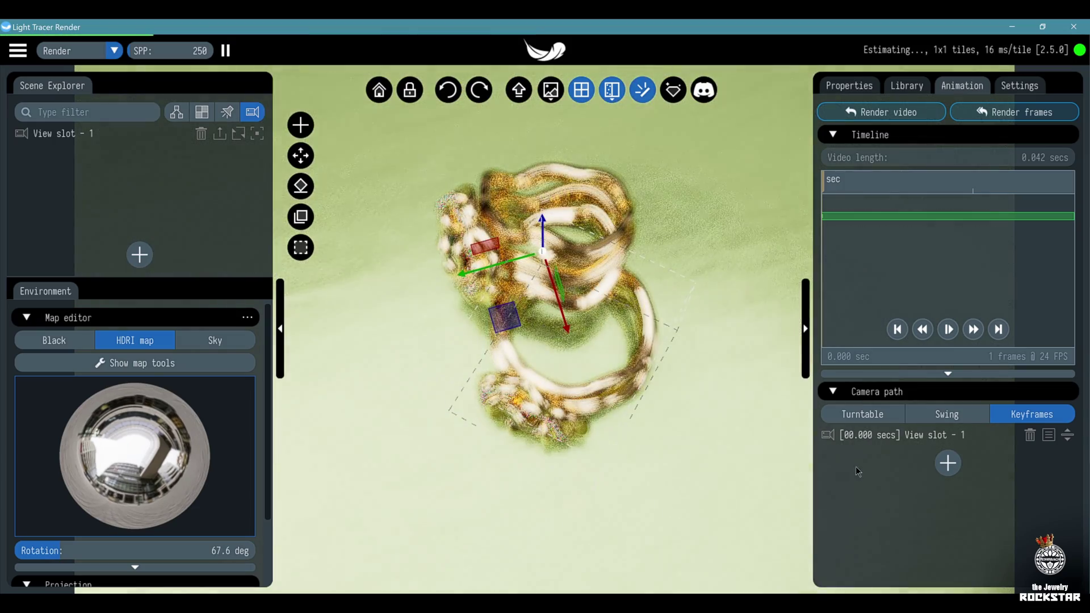
{"action": "left_click", "coordinate": [240, 132]}
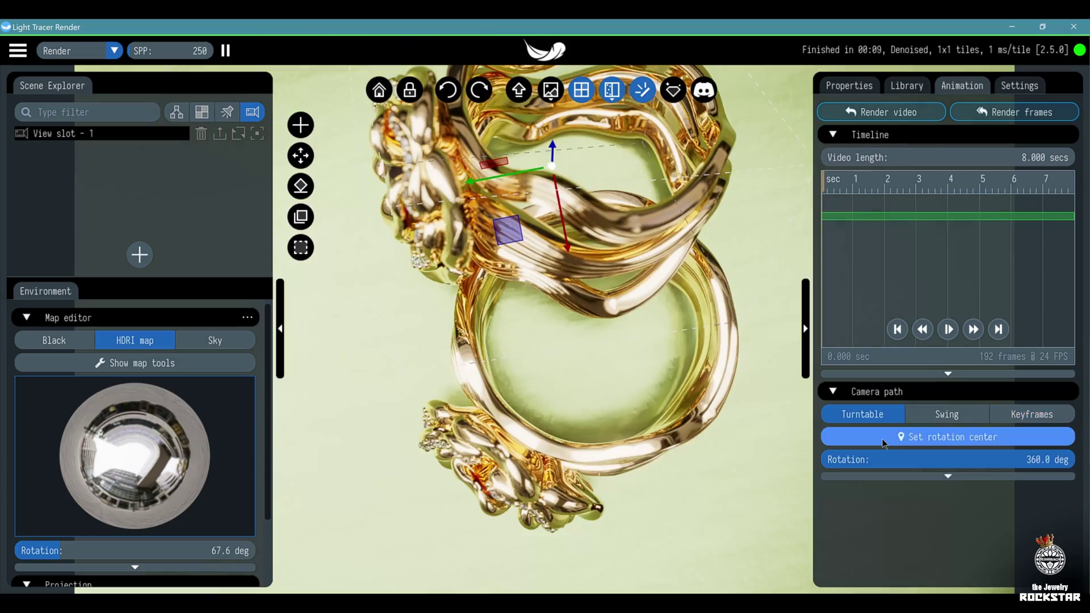
{"action": "left_click", "coordinate": [948, 437]}
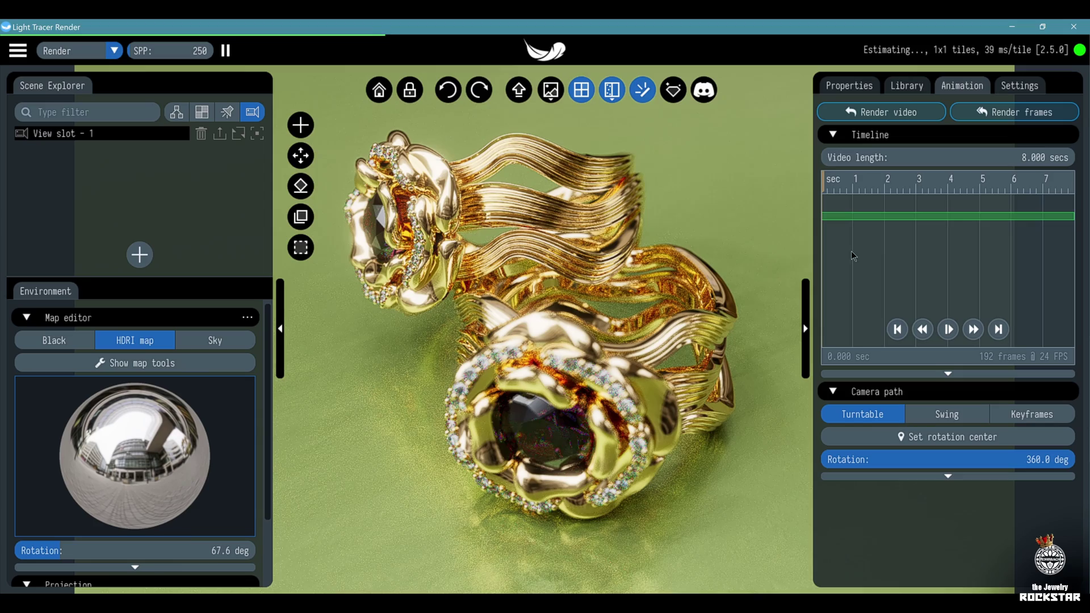
Try a concentric ring light from the light library, placed at the lower edge of the environment sphere.
{"action": "left_click", "coordinate": [919, 88]}
{"action": "left_click", "coordinate": [1032, 116]}
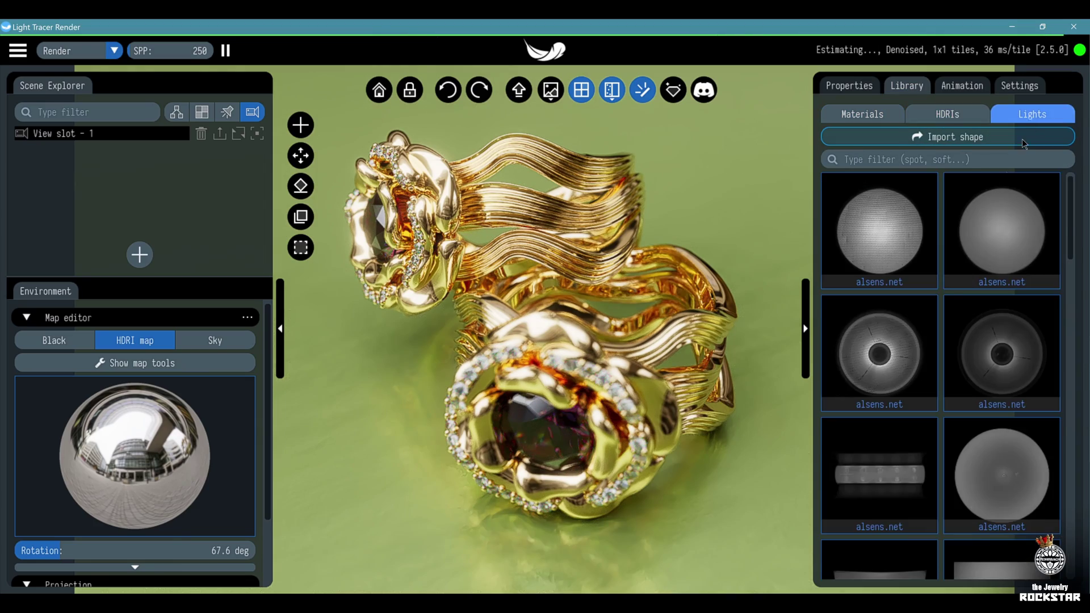
{"action": "scroll", "coordinate": [981, 508], "scroll_direction": "down", "scroll_amount": 6}
{"action": "scroll", "coordinate": [981, 507], "scroll_direction": "down", "scroll_amount": 4}
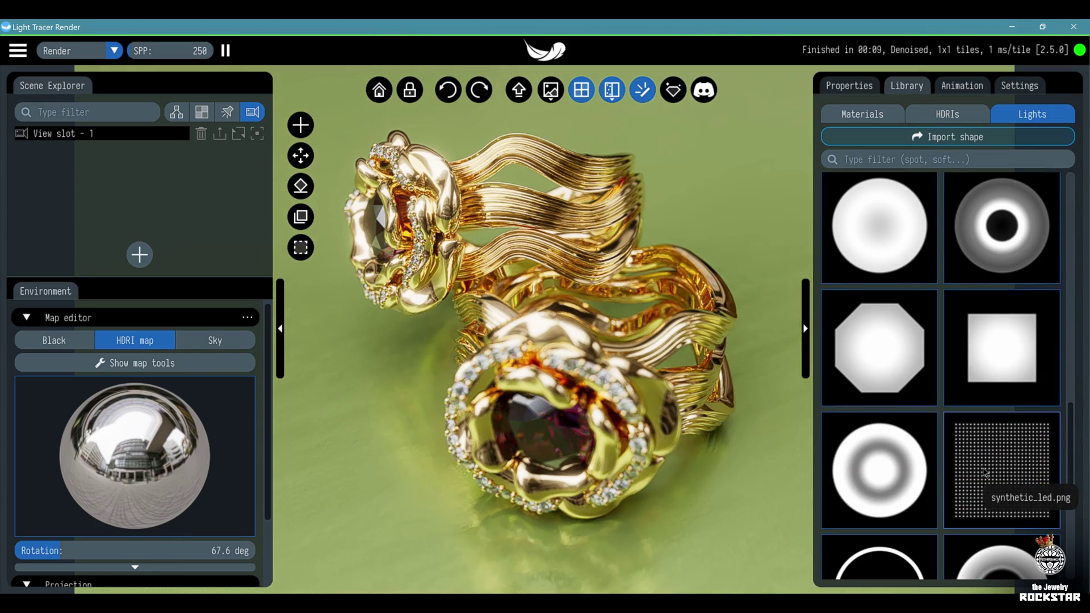
{"action": "left_click", "coordinate": [902, 486]}
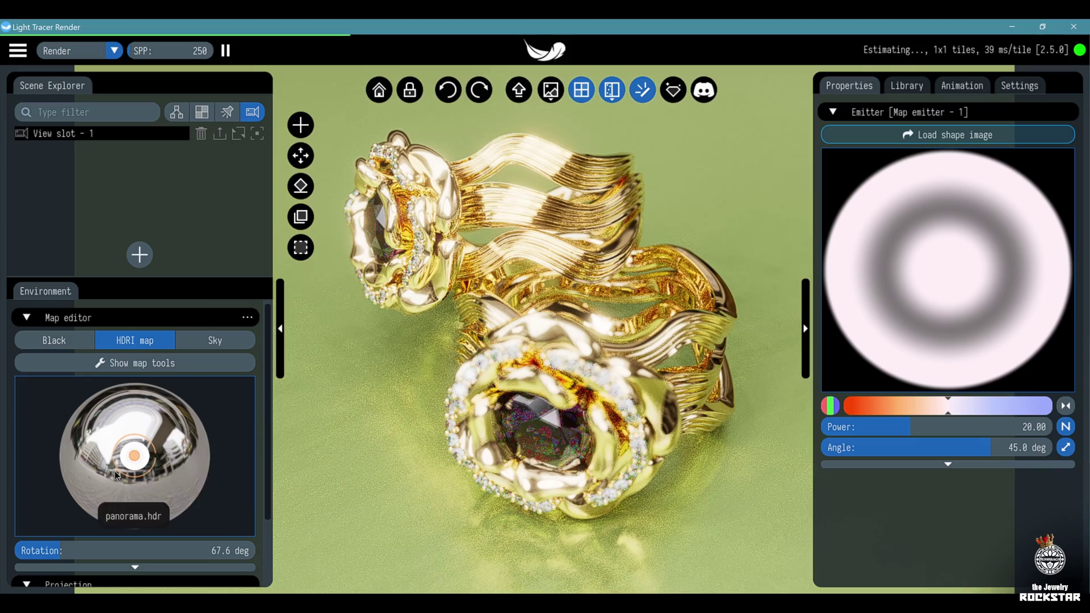
{"action": "left_click_drag", "start_coordinate": [134, 456], "coordinate": [120, 527]}
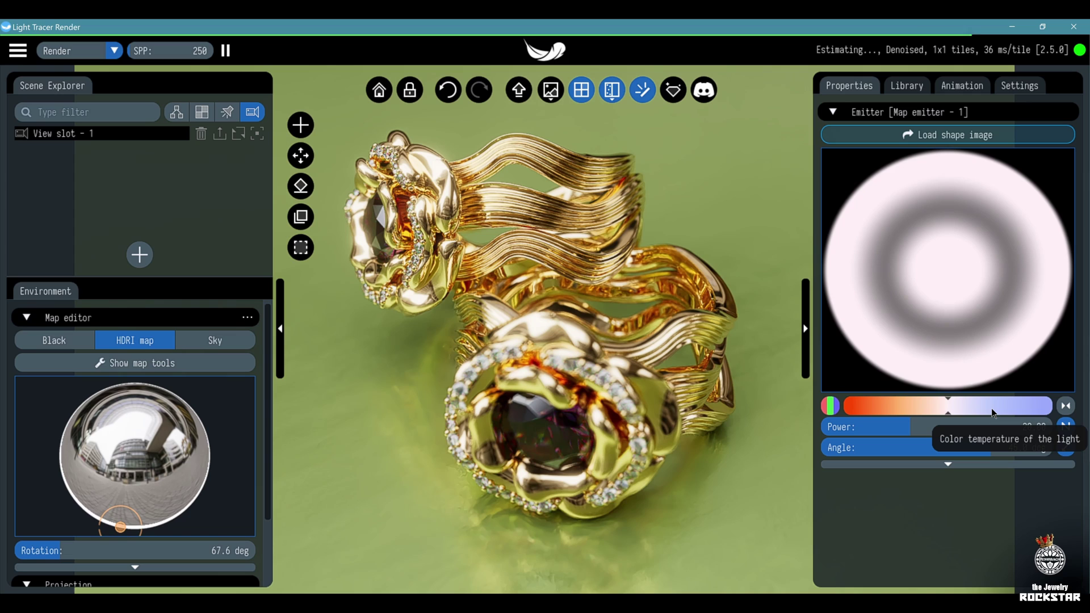
{"action": "left_click", "coordinate": [982, 465]}
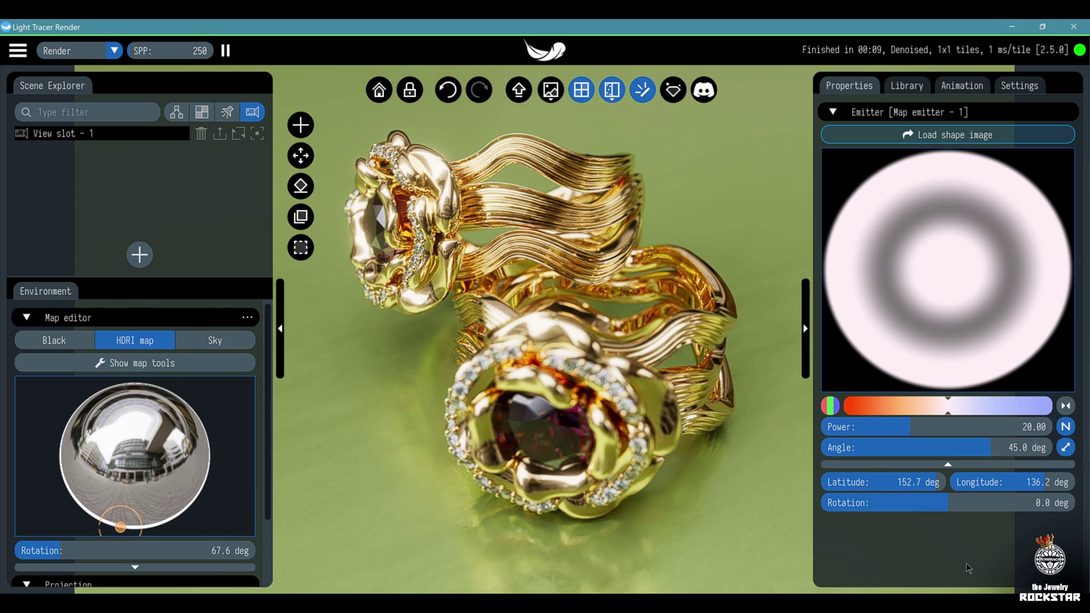
{"action": "left_click", "coordinate": [966, 563]}
Set the environment map's rotation to 0 degrees and power scale to 0.206, and switch its projection to Sky dome.
{"action": "scroll", "coordinate": [149, 512], "scroll_direction": "down", "scroll_amount": 3}
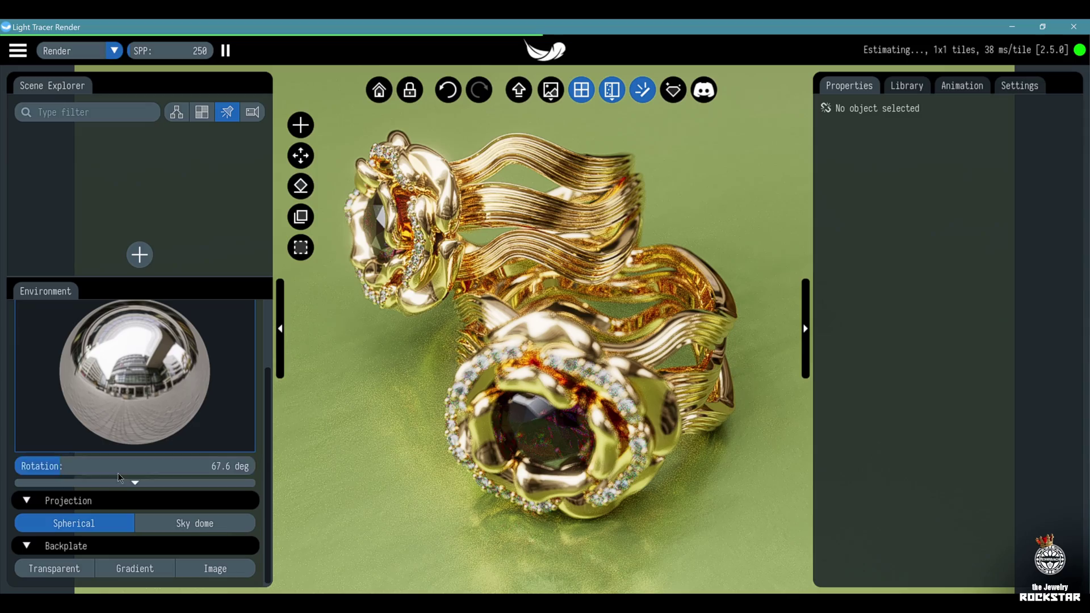
{"action": "left_click", "coordinate": [135, 483]}
{"action": "left_click_drag", "start_coordinate": [68, 466], "coordinate": [14, 467]}
{"action": "left_click_drag", "start_coordinate": [109, 503], "coordinate": [95, 504]}
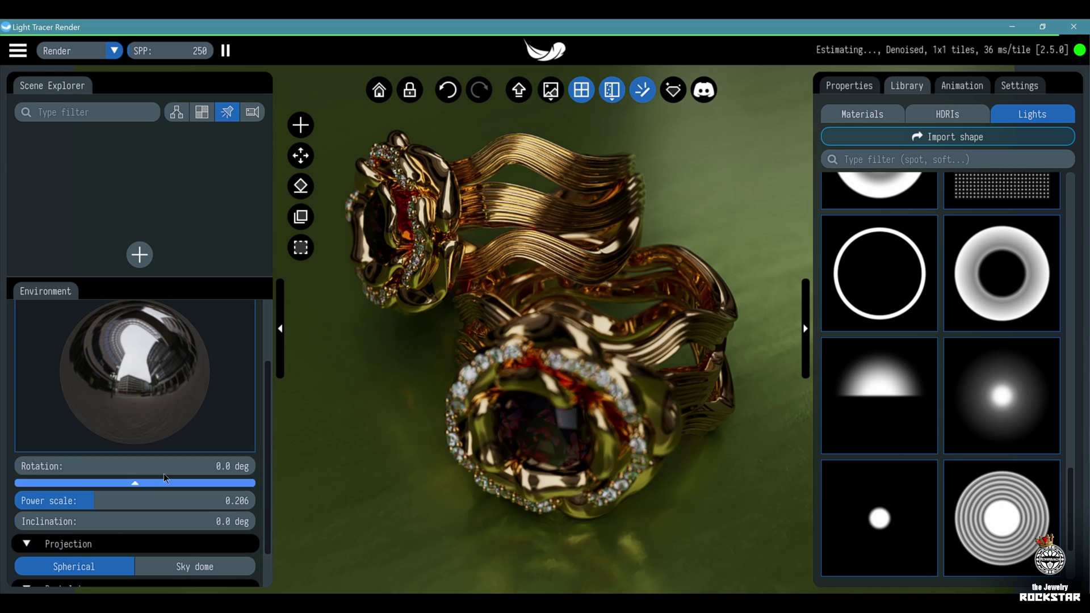
{"action": "scroll", "coordinate": [165, 474], "scroll_direction": "down", "scroll_amount": 1}
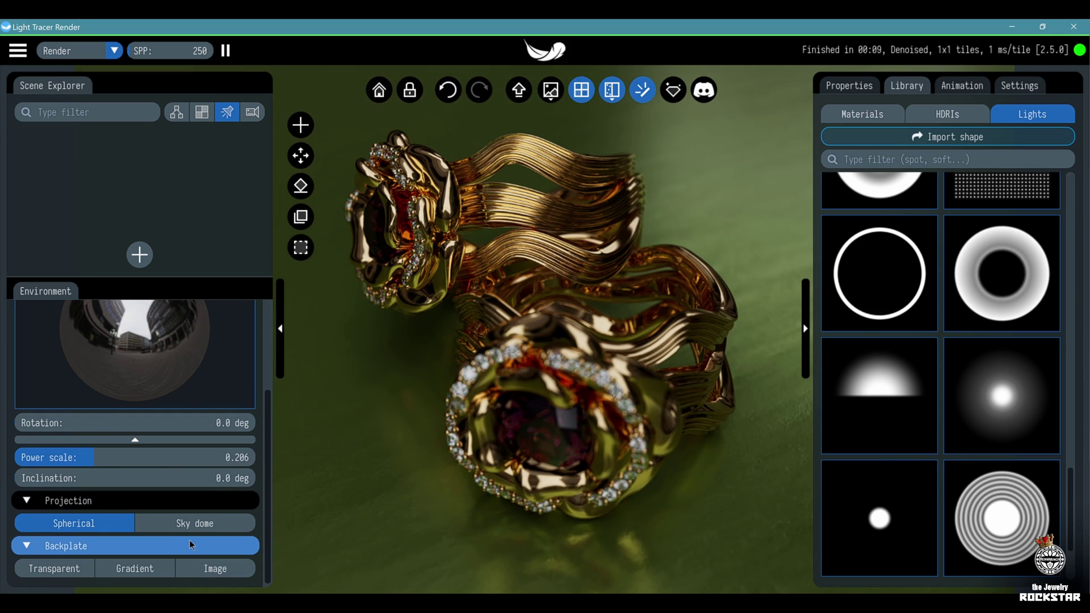
{"action": "left_click", "coordinate": [193, 523]}
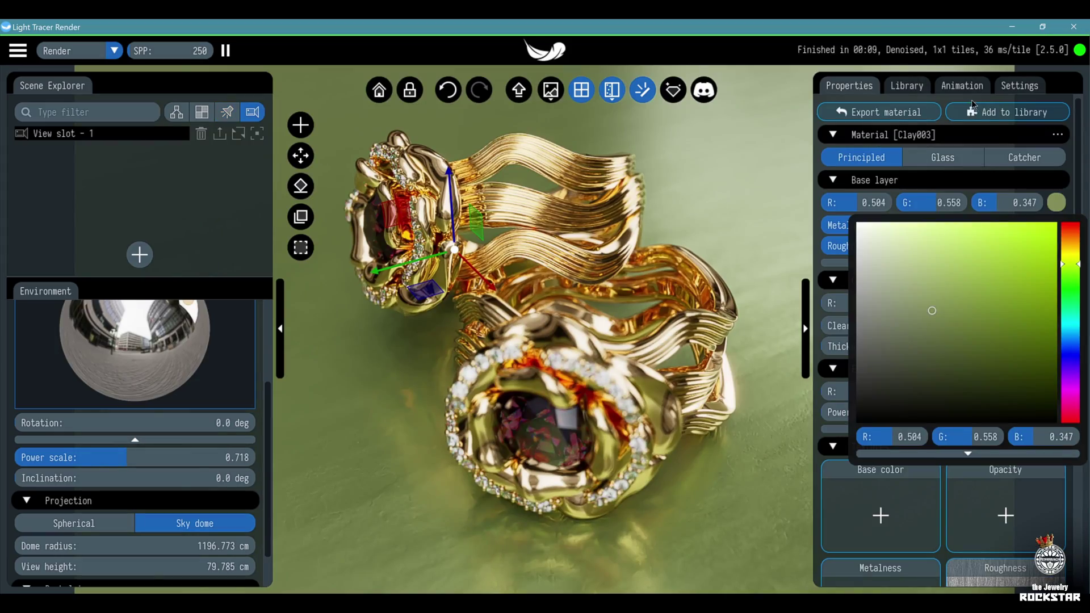
Preview the turntable animation and add a basic cube between the two rings.
{"action": "left_click", "coordinate": [971, 86]}
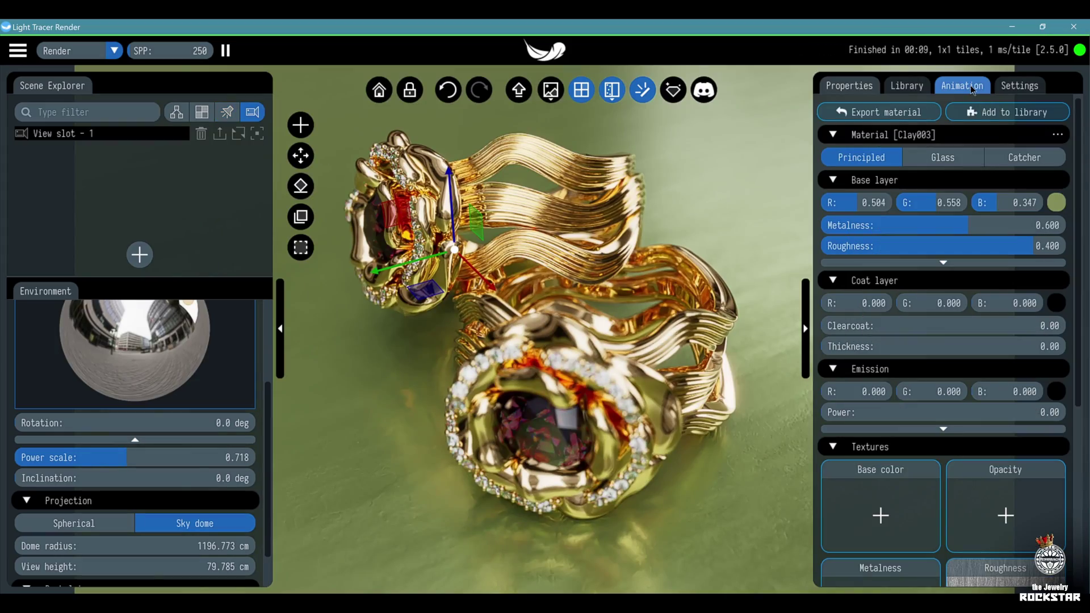
{"action": "left_click", "coordinate": [950, 330]}
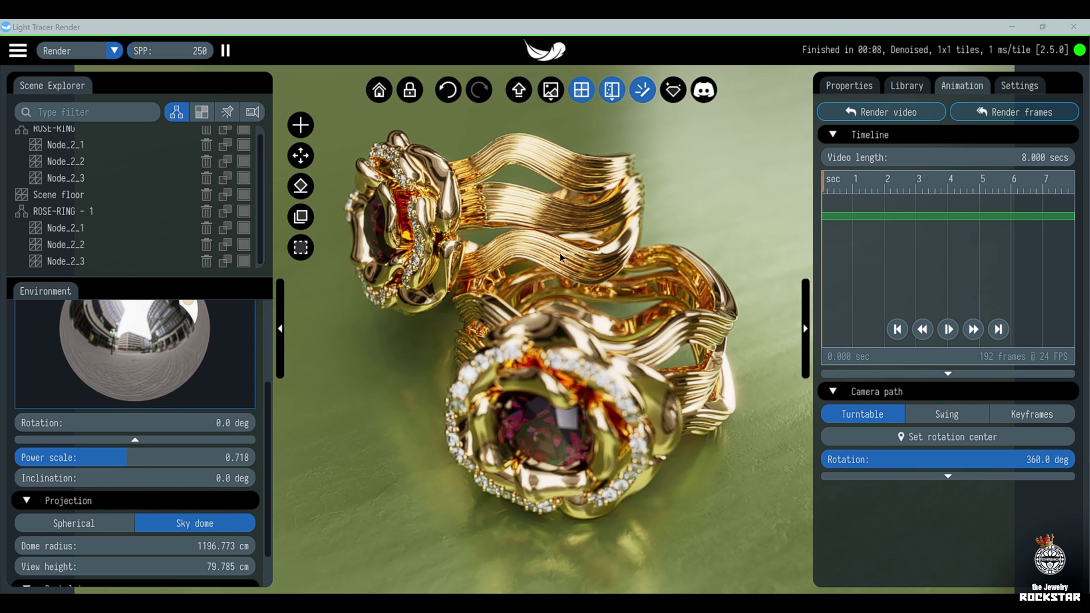
{"action": "left_click", "coordinate": [301, 125]}
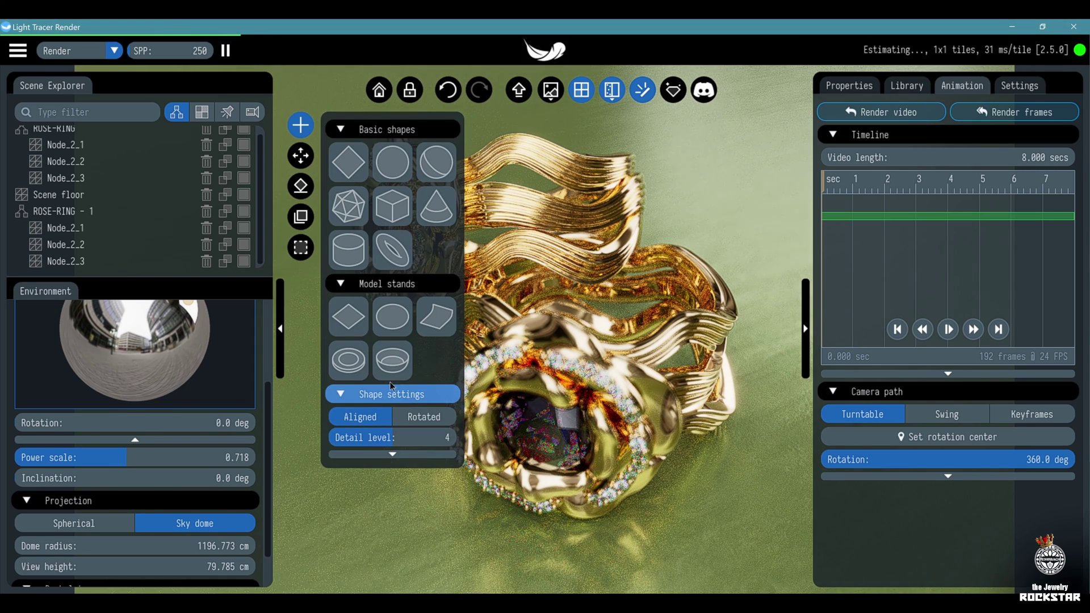
{"action": "left_click", "coordinate": [352, 314]}
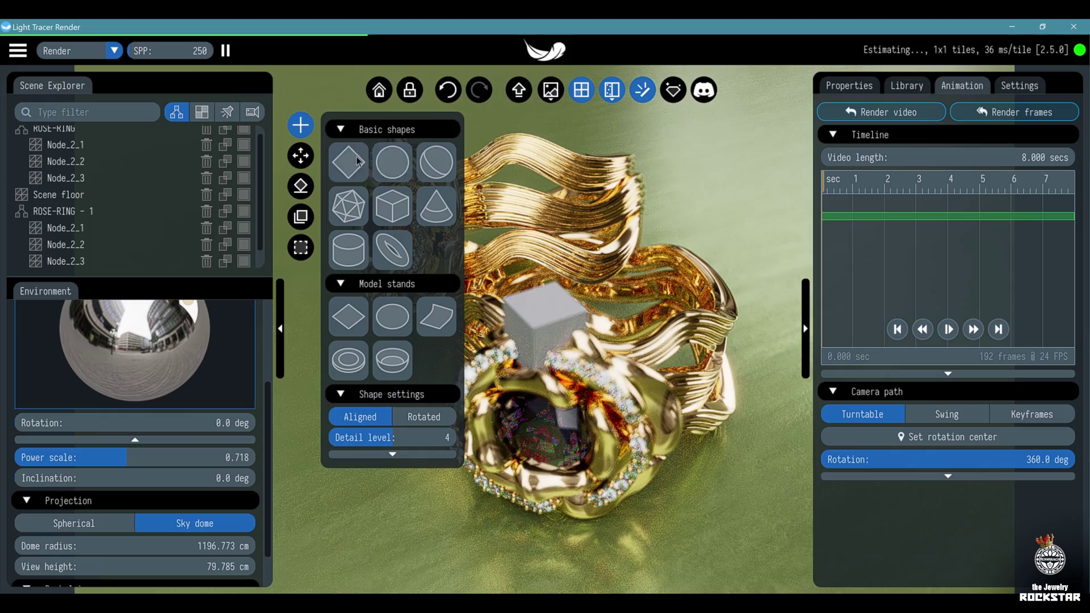
{"action": "left_click", "coordinate": [300, 124]}
Set the turntable's rotation center to an object, using the cube between the rings.
{"action": "left_click", "coordinate": [899, 437]}
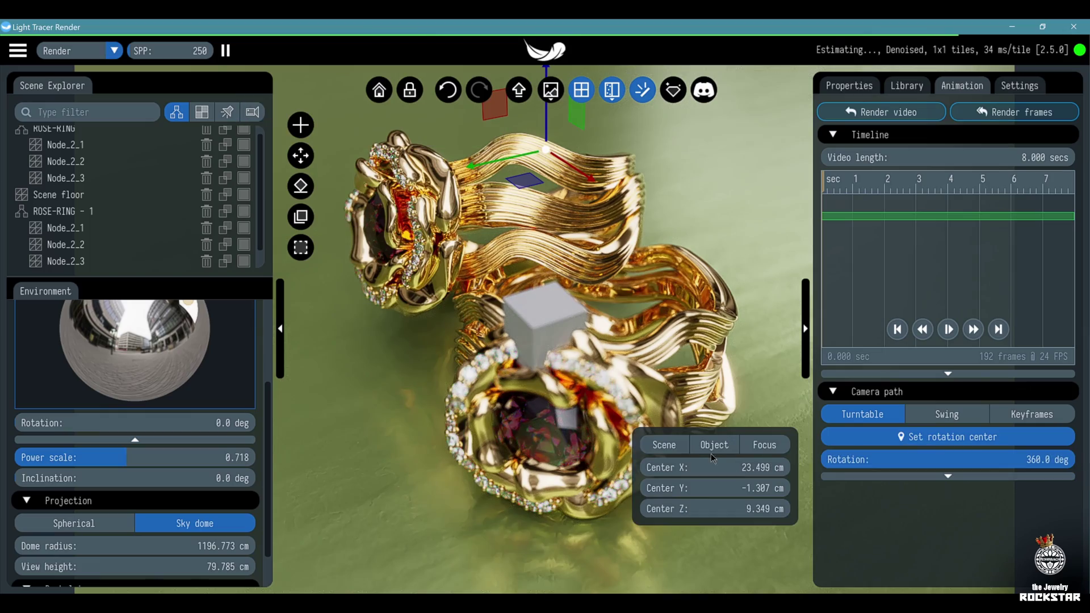
{"action": "left_click", "coordinate": [713, 444]}
{"action": "left_click", "coordinate": [552, 315]}
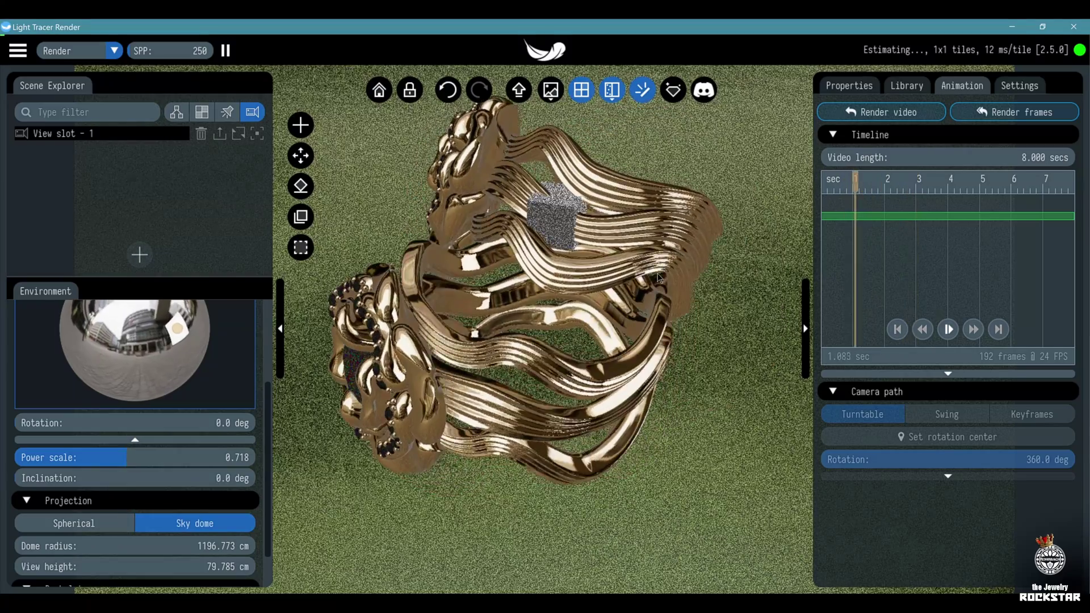
Restore the camera to View slot - 1 and hide the cube between the two rings.
{"action": "left_click", "coordinate": [219, 133]}
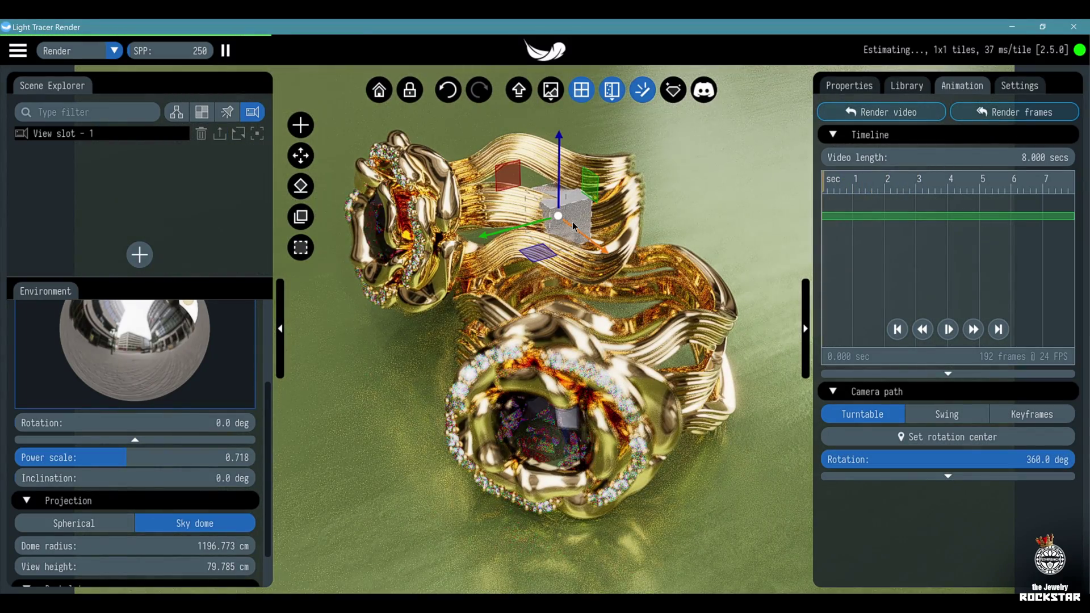
{"action": "left_click", "coordinate": [177, 112]}
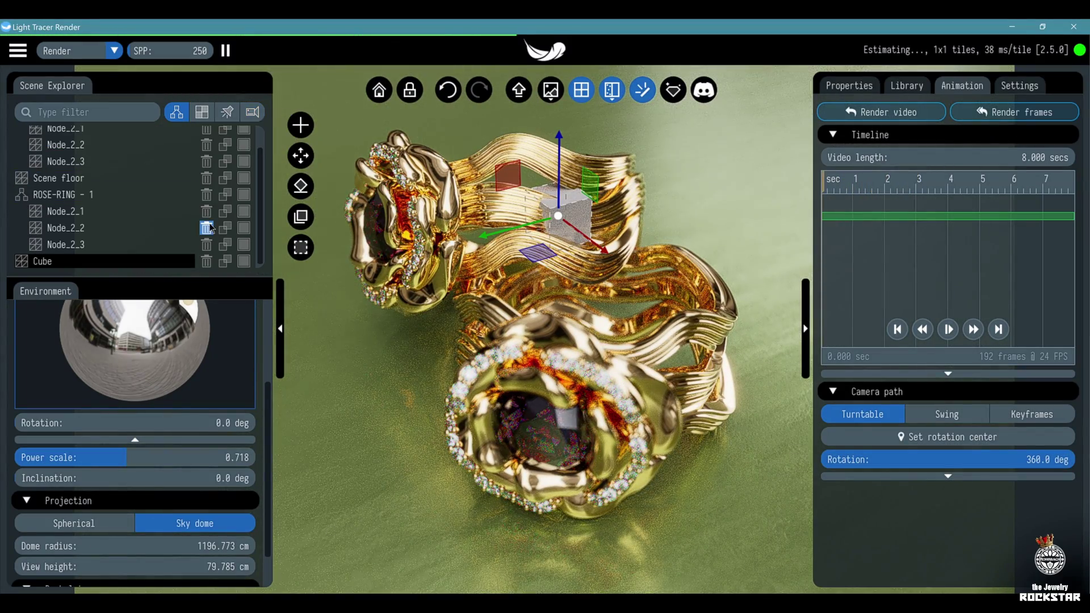
{"action": "left_click", "coordinate": [243, 261]}
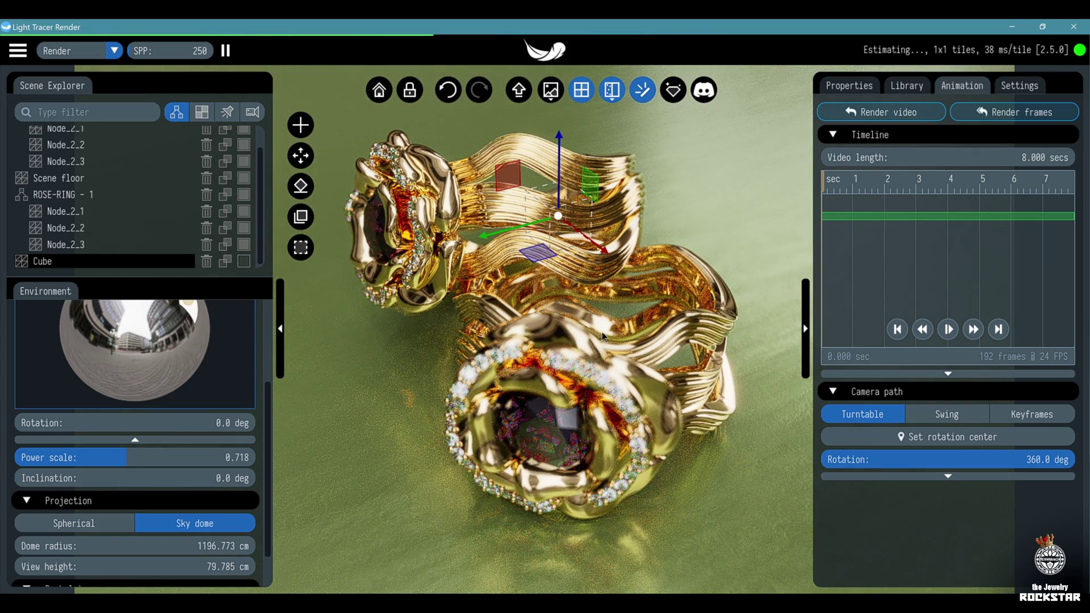
Save the current render as a PNG image named ROSEring-render2.png.
{"action": "left_click", "coordinate": [807, 325]}
{"action": "left_click", "coordinate": [279, 329]}
{"action": "mouse_move", "coordinate": [548, 98]}
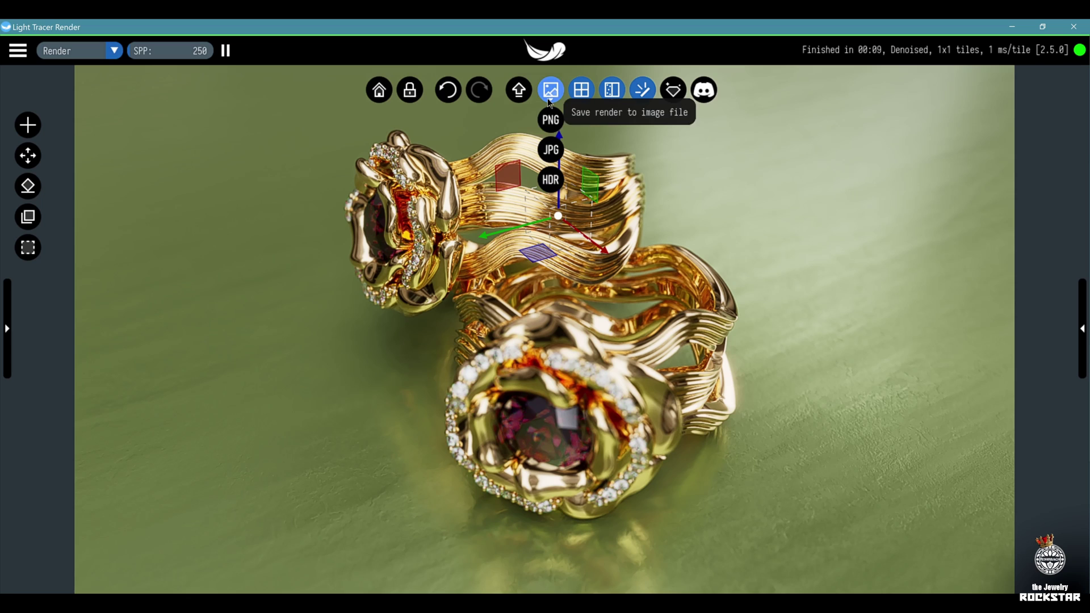
{"action": "left_click", "coordinate": [549, 120]}
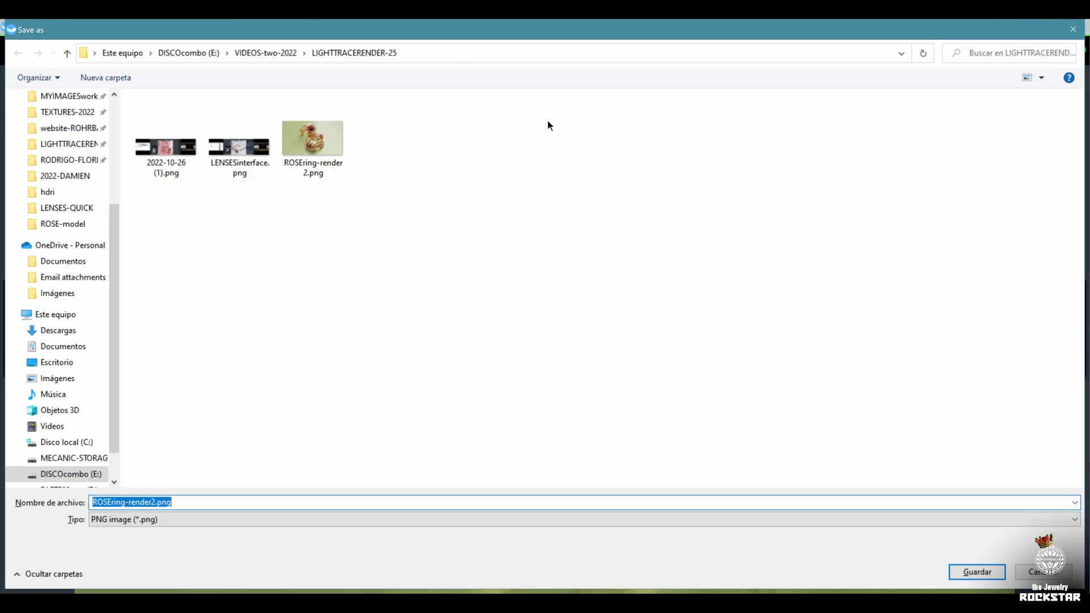
{"action": "key", "text": "Return"}
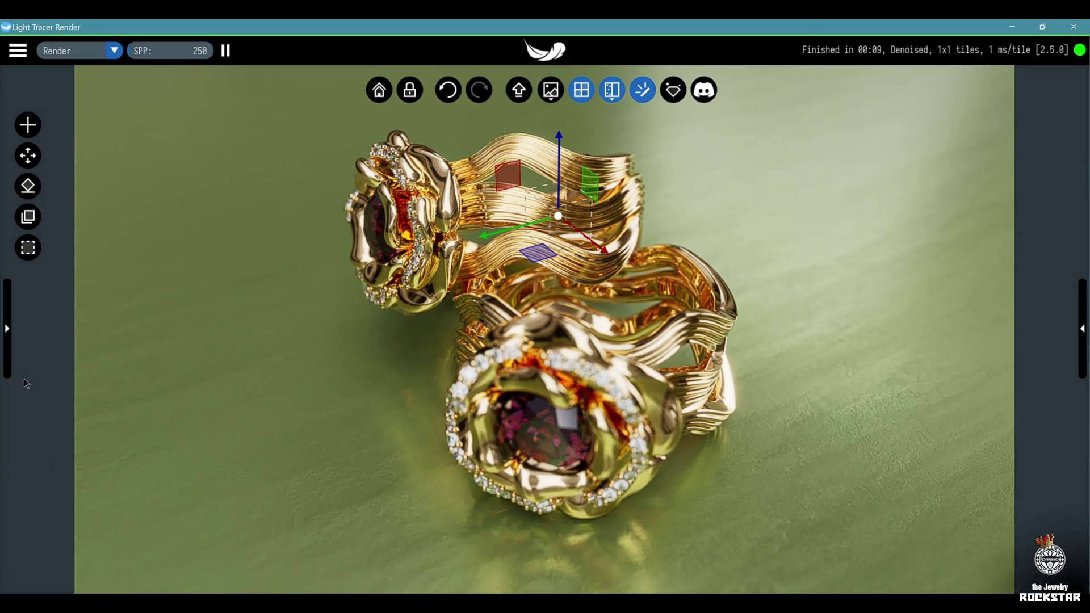
Start a PNG frame render of the turntable and create and enter a FRAMES folder in the save location.
{"action": "left_click", "coordinate": [8, 347]}
{"action": "left_click", "coordinate": [1081, 329]}
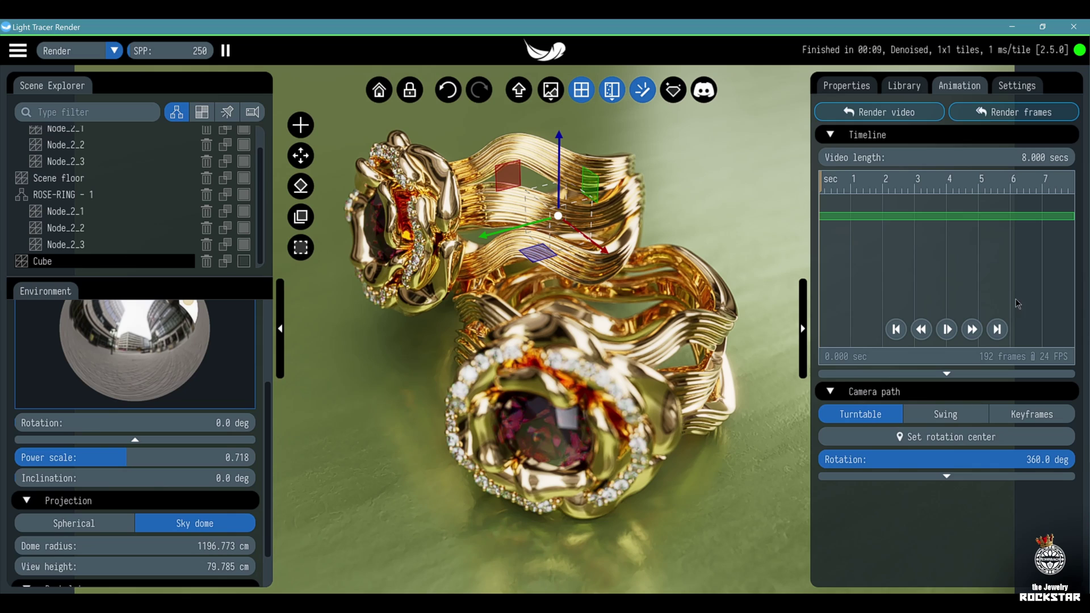
{"action": "left_click", "coordinate": [973, 114]}
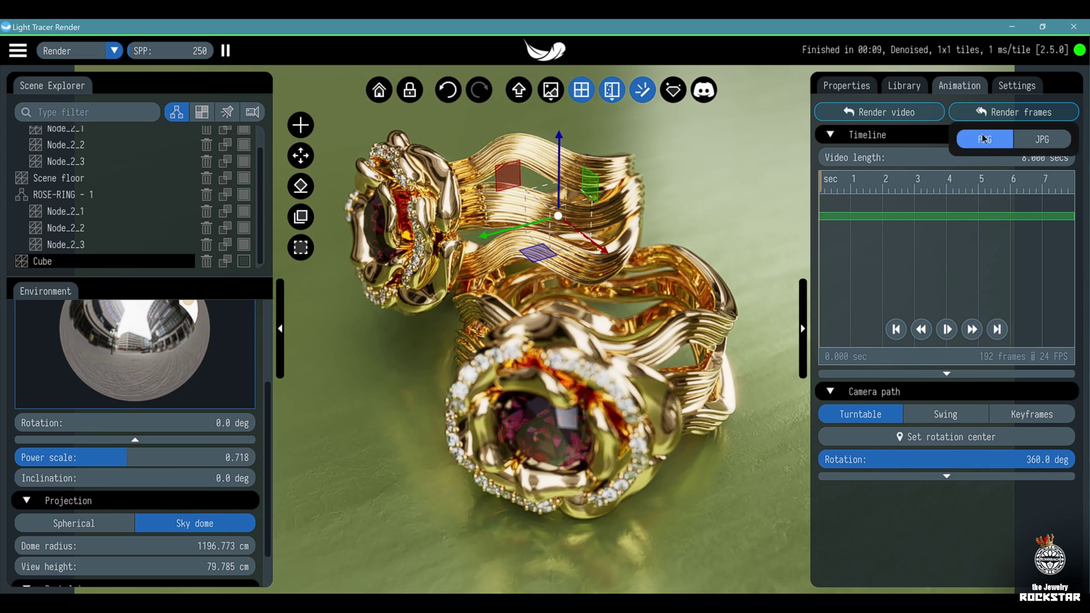
{"action": "left_click", "coordinate": [985, 138]}
{"action": "right_click", "coordinate": [524, 332]}
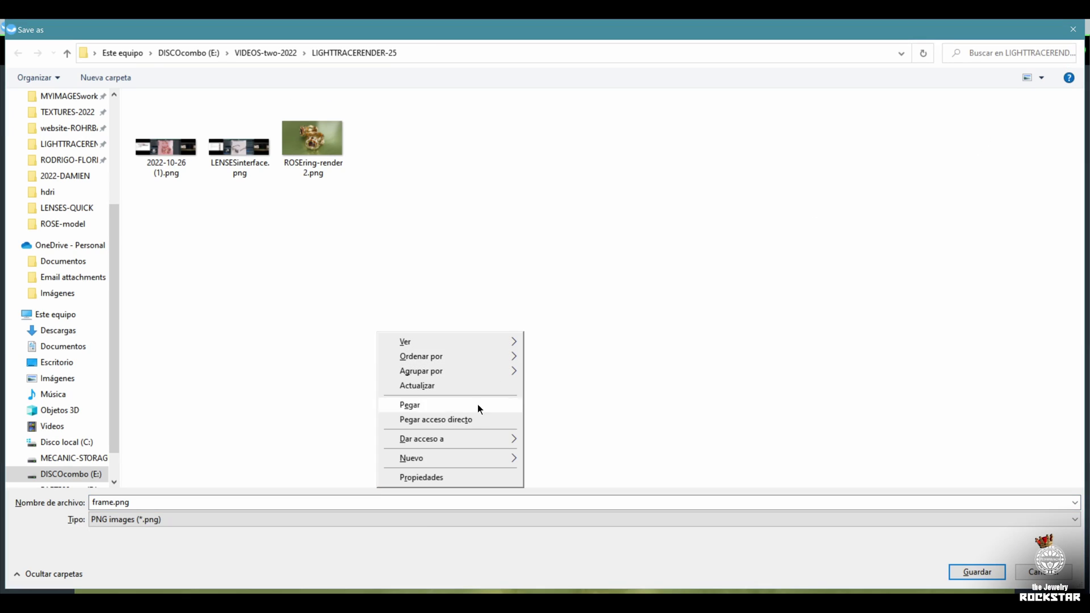
{"action": "mouse_move", "coordinate": [452, 460]}
{"action": "left_click", "coordinate": [511, 333]}
{"action": "type", "text": "FRAME"}
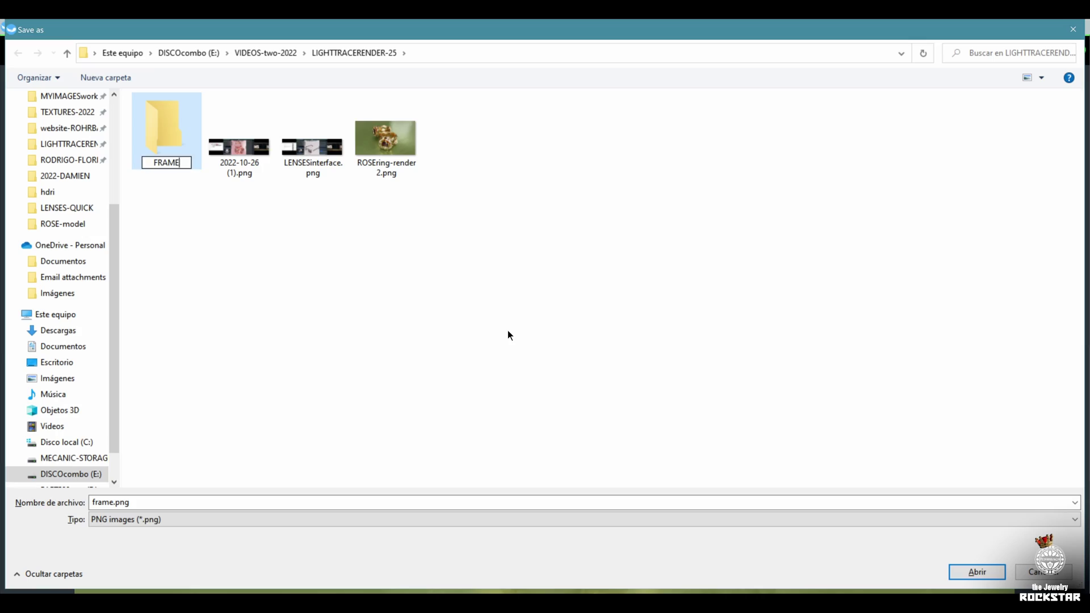
{"action": "type", "text": "S"}
{"action": "key", "text": "Return"}
Name the frame sequence TURNTABLE and save it to render the frames.
{"action": "key", "text": "Return"}
{"action": "type", "text": "TURNT"}
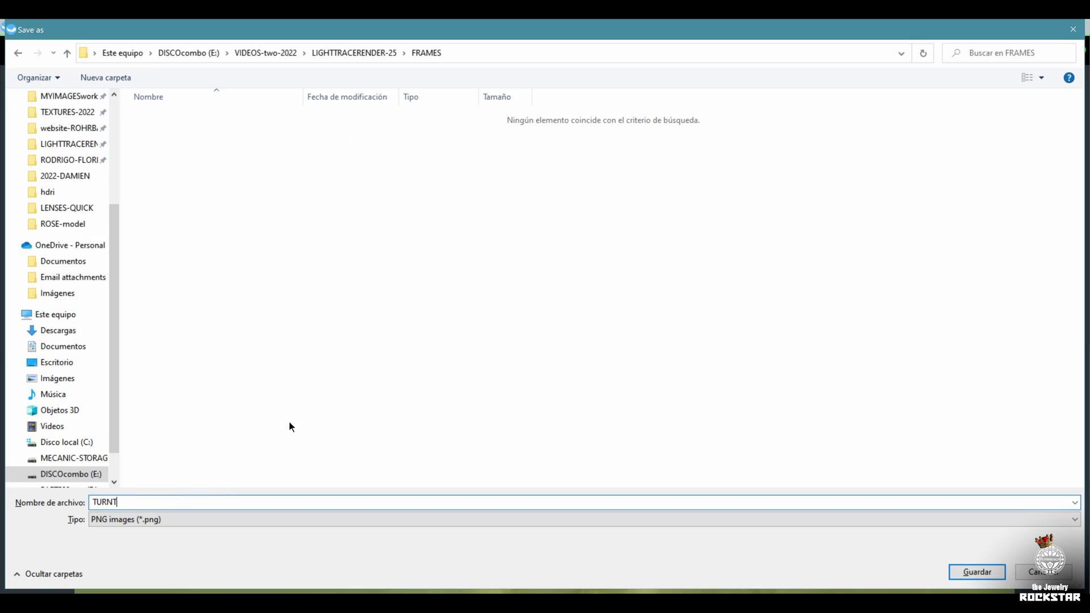
{"action": "type", "text": "ABLE"}
{"action": "key", "text": "Return"}
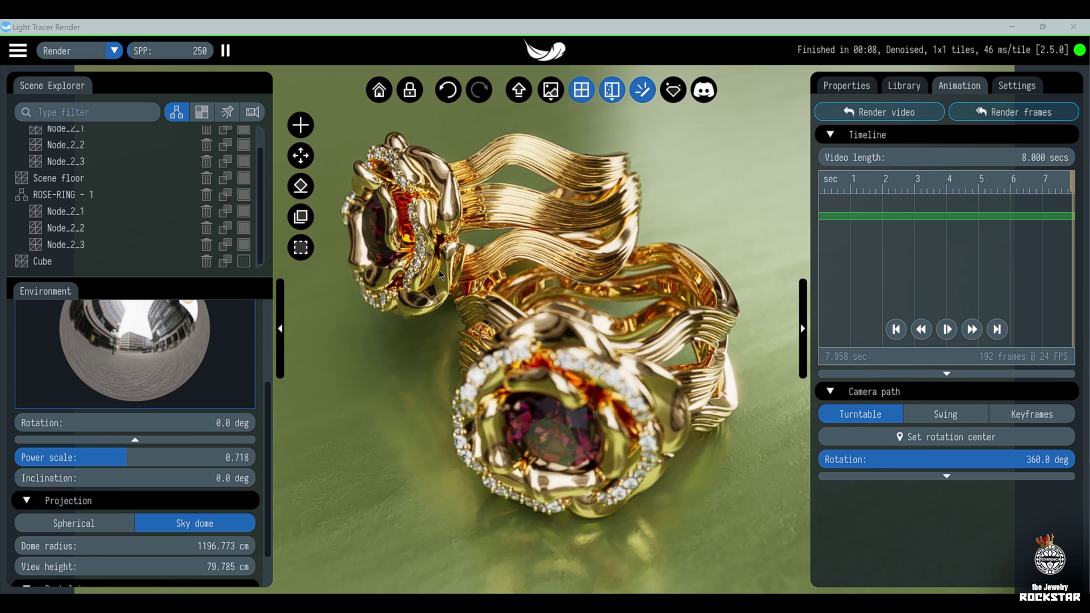
Switch the camera path to Keyframes, frame a close-up of the front ring's petal, and set the camera focus on it.
{"action": "left_click", "coordinate": [990, 409]}
{"action": "left_click", "coordinate": [253, 112]}
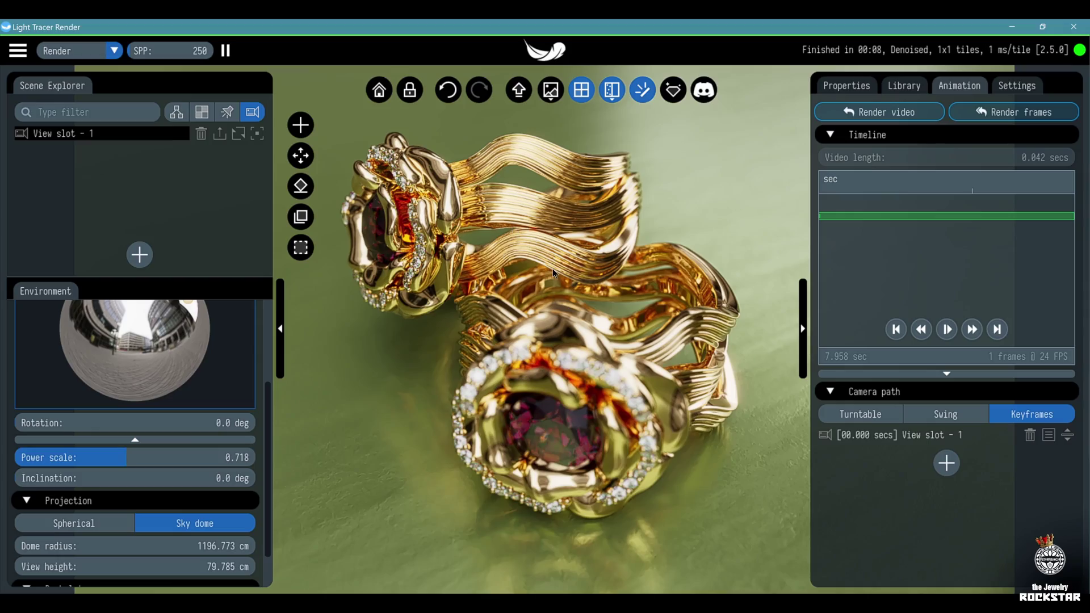
{"action": "mouse_move", "coordinate": [534, 242]}
{"action": "left_mouse_down"}
{"action": "mouse_move", "coordinate": [536, 254]}
{"action": "mouse_move", "coordinate": [553, 254]}
{"action": "mouse_move", "coordinate": [544, 274]}
{"action": "mouse_move", "coordinate": [526, 239]}
{"action": "left_mouse_up"}
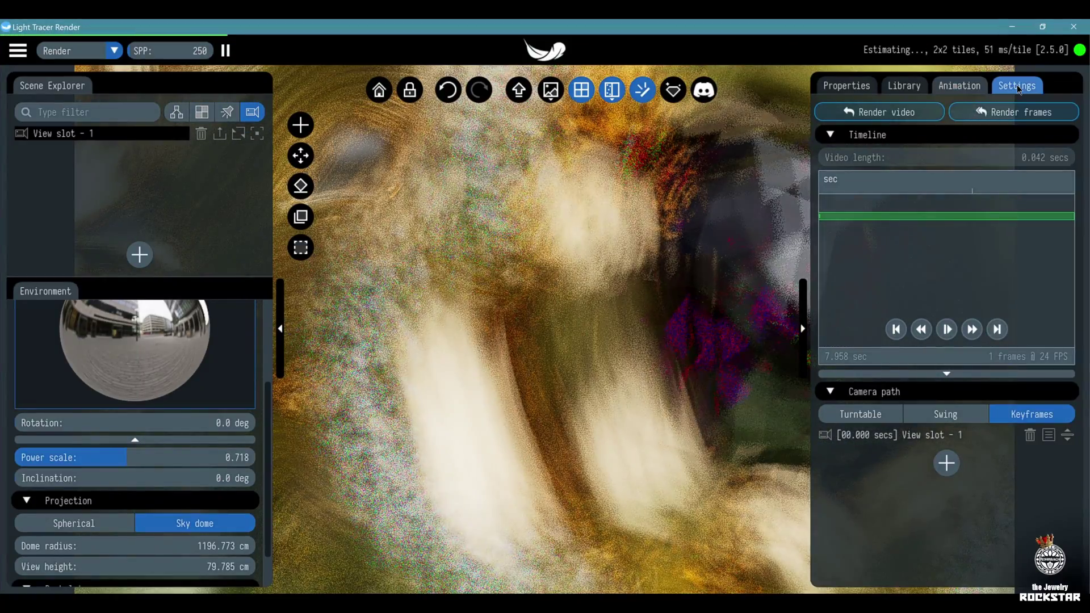
{"action": "left_click", "coordinate": [1017, 85]}
{"action": "left_click", "coordinate": [1000, 129]}
{"action": "left_click", "coordinate": [598, 298]}
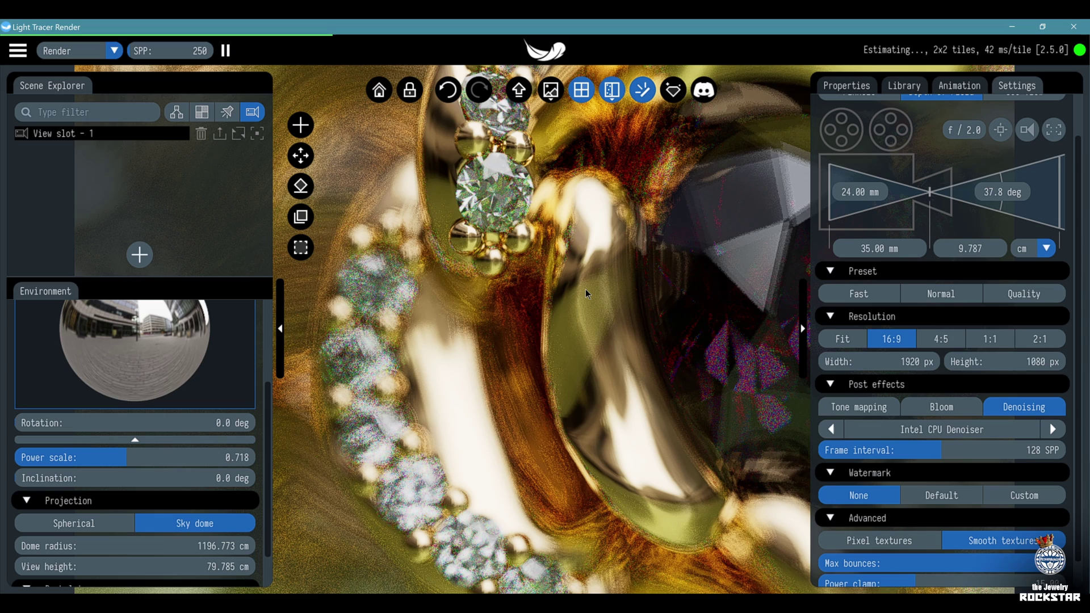
Capture the petal close-up as a second keyframe and set its duration to 4 seconds.
{"action": "left_click", "coordinate": [978, 87]}
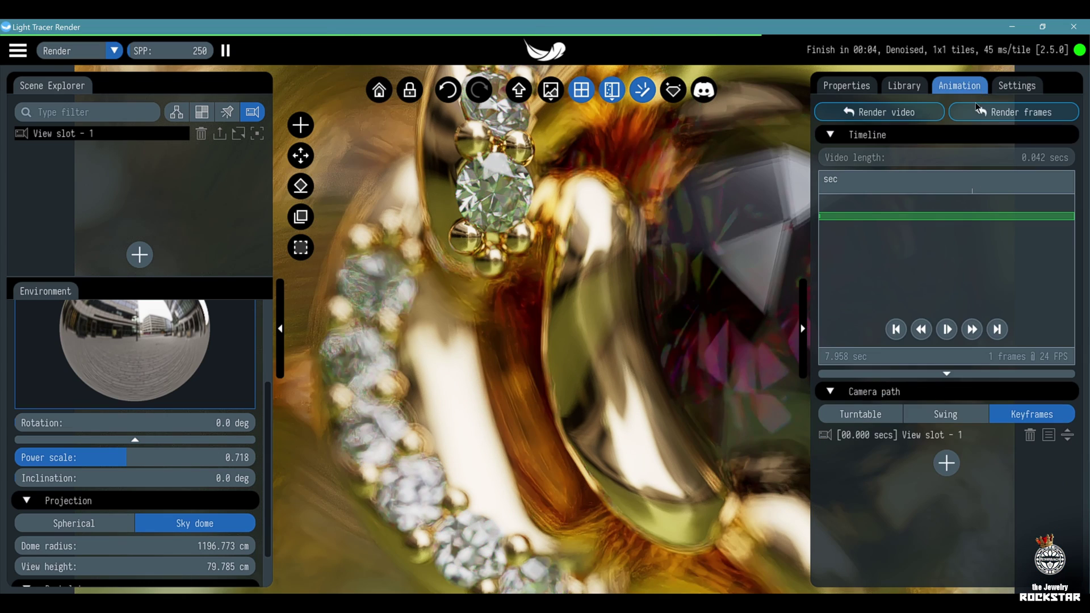
{"action": "left_click", "coordinate": [946, 463]}
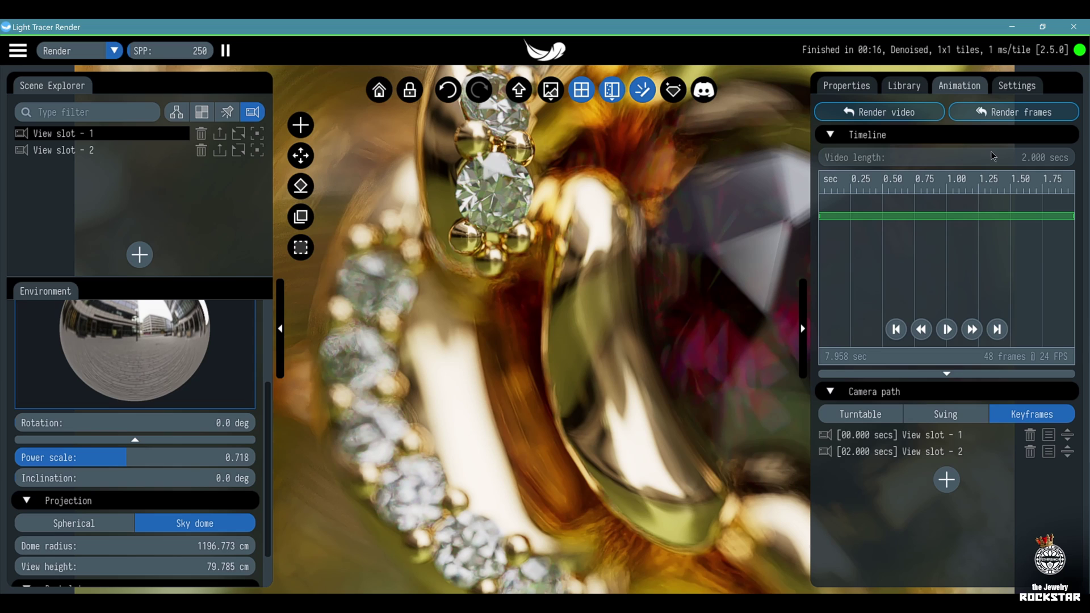
{"action": "left_click", "coordinate": [1049, 452]}
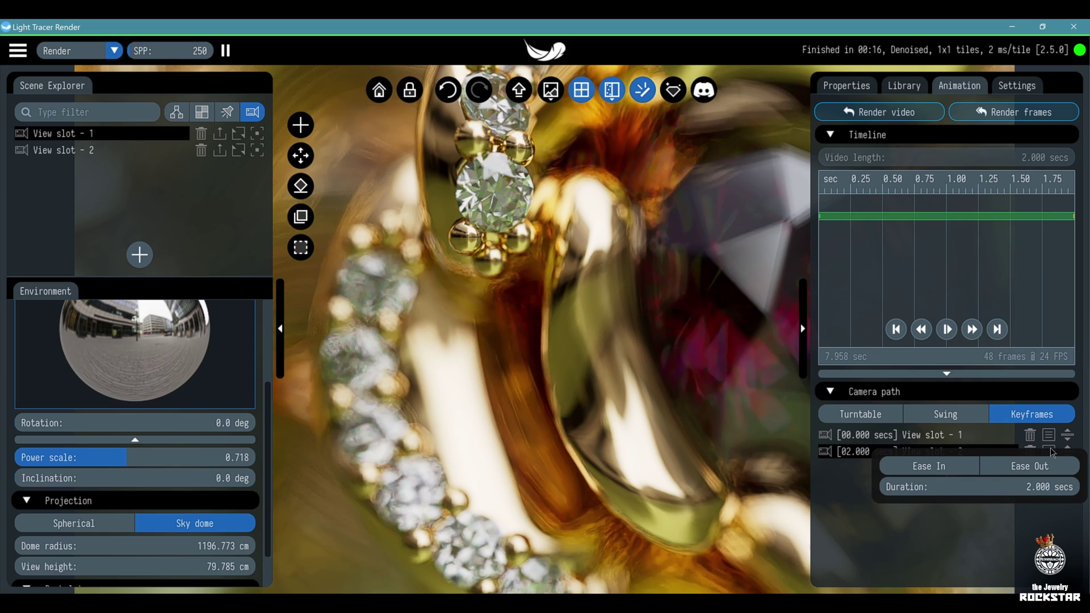
{"action": "left_click", "coordinate": [1020, 488]}
{"action": "type", "text": "4"}
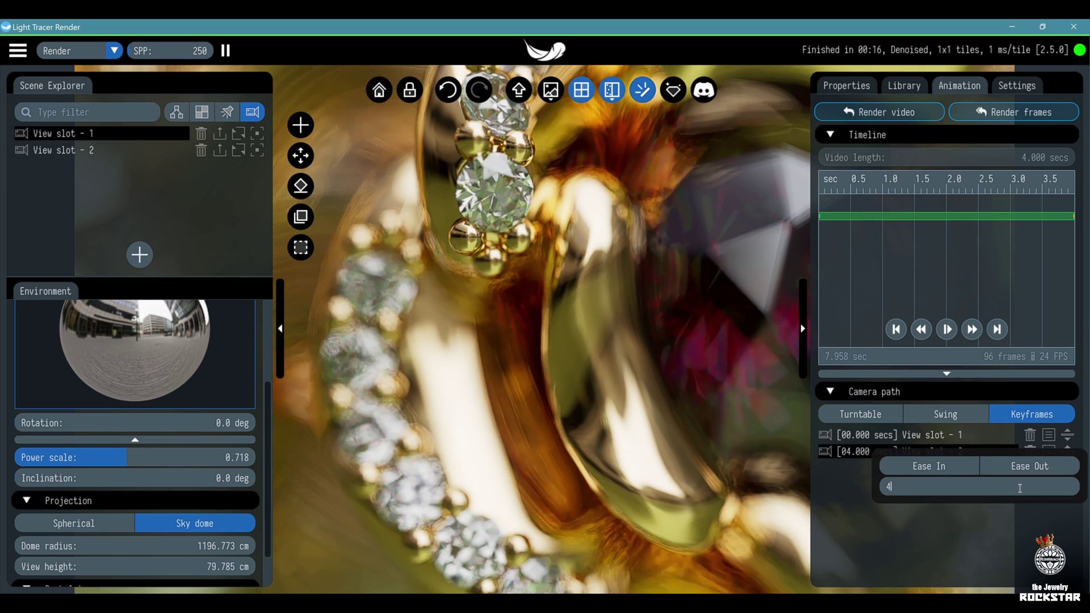
{"action": "left_click", "coordinate": [956, 527]}
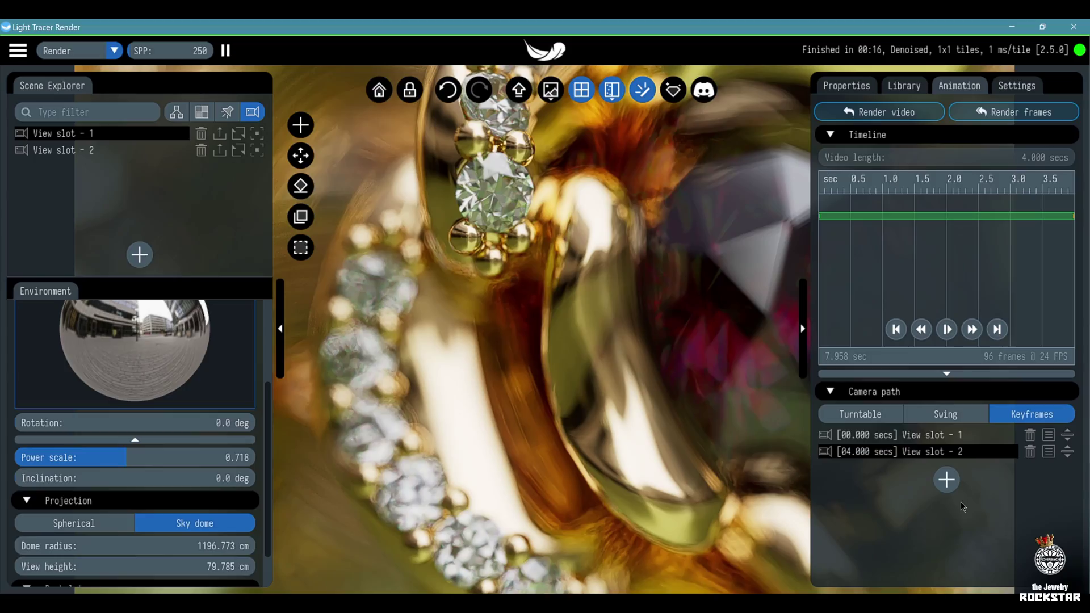
Play the keyframe animation to review the camera move into the close-up.
{"action": "left_click", "coordinate": [946, 329]}
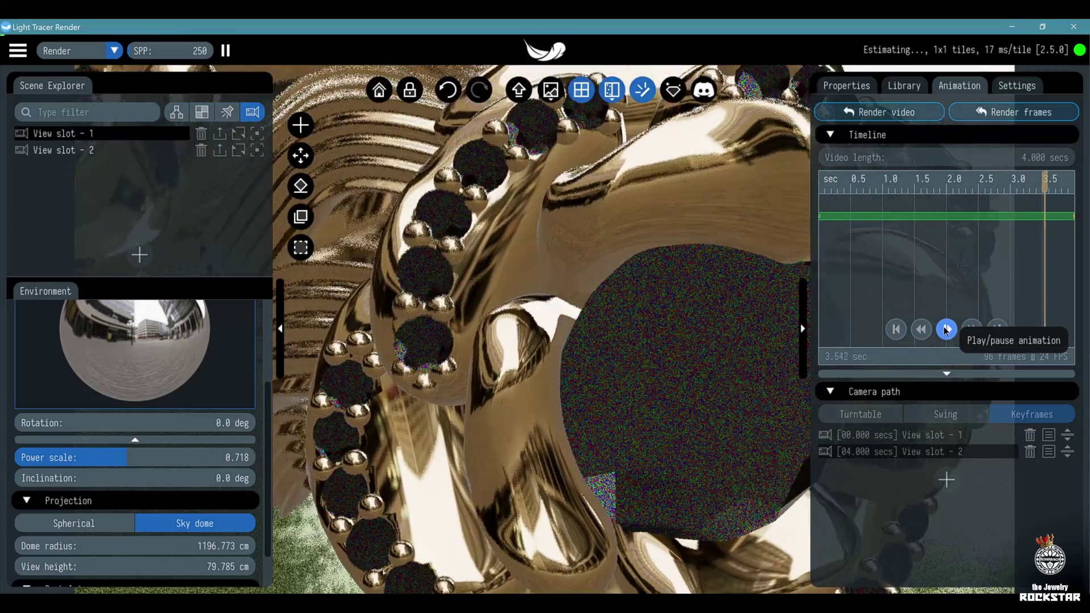
{"action": "left_click", "coordinate": [947, 330]}
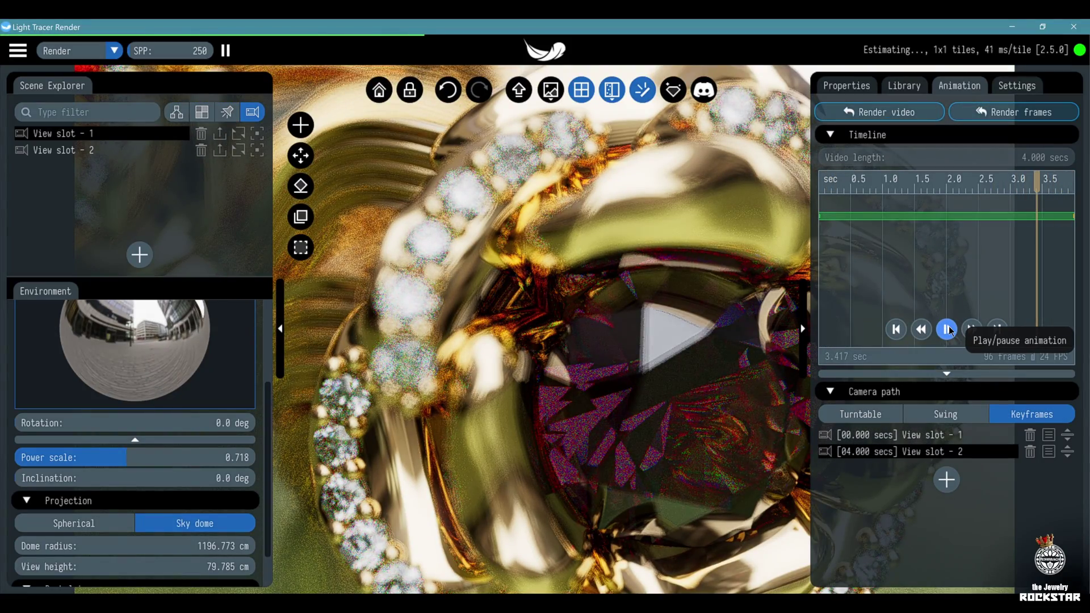
{"action": "left_click", "coordinate": [947, 328]}
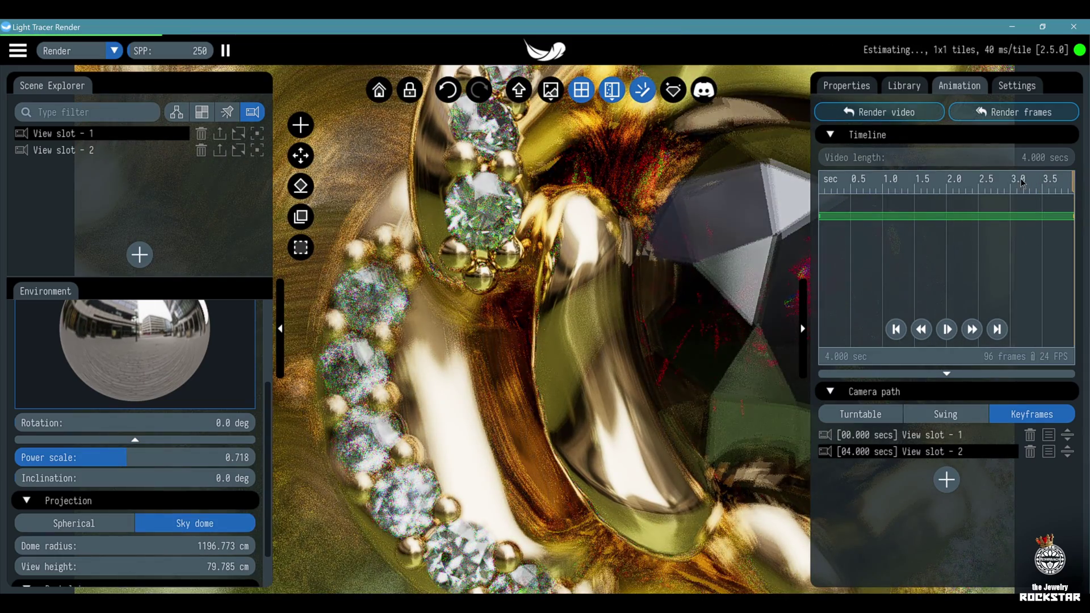
Delete the View slot - 2 keyframe and capture a closer view of the ring's diamond row as its replacement.
{"action": "left_click", "coordinate": [1005, 453]}
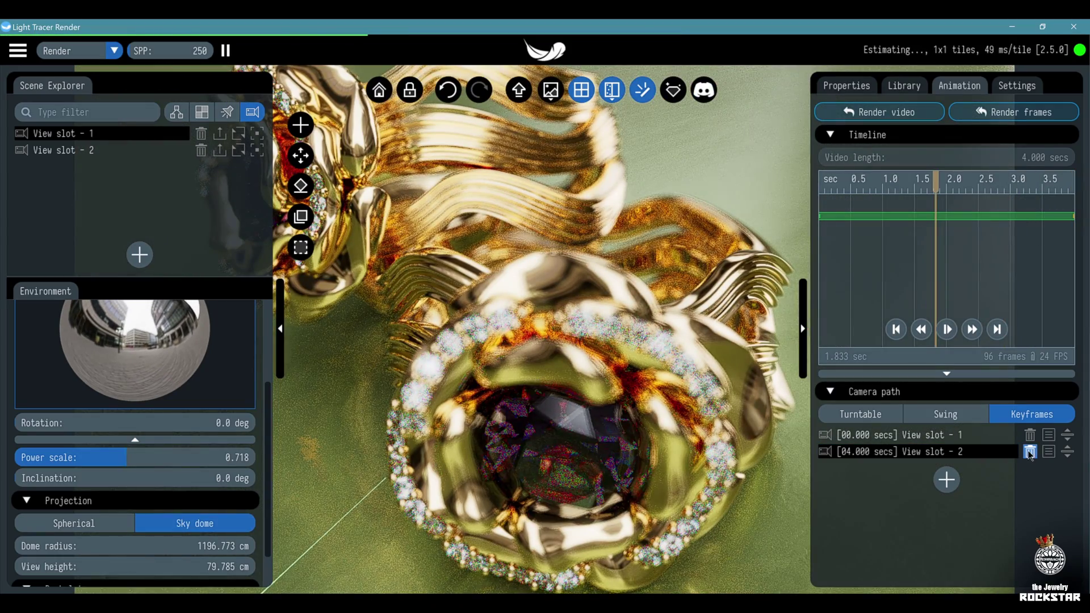
{"action": "left_click", "coordinate": [1030, 452]}
{"action": "left_click_drag", "start_coordinate": [553, 344], "coordinate": [568, 363]}
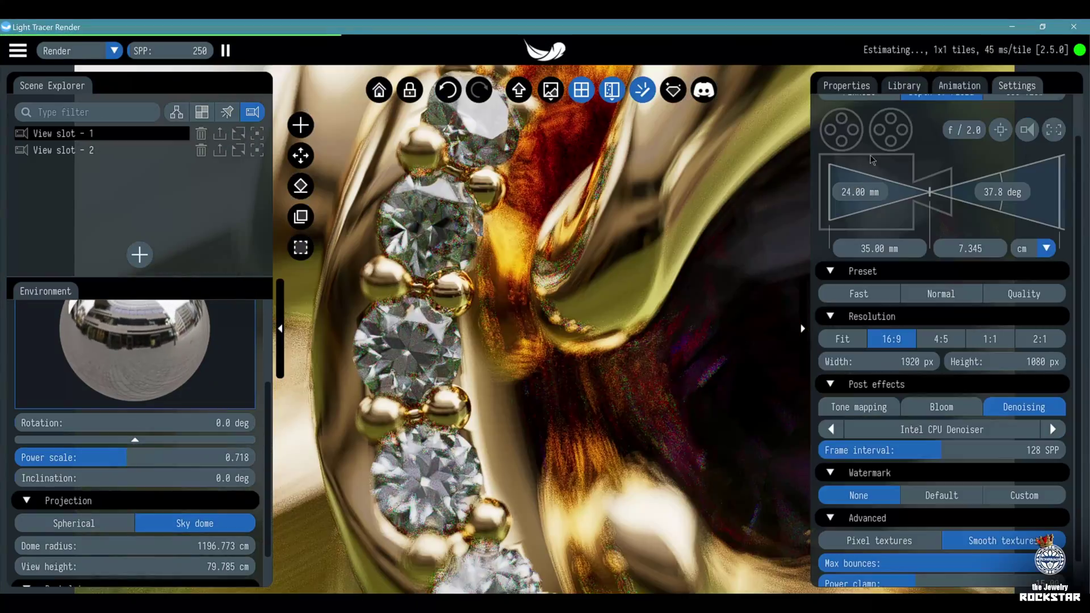
{"action": "left_click", "coordinate": [960, 85]}
{"action": "left_click", "coordinate": [945, 464]}
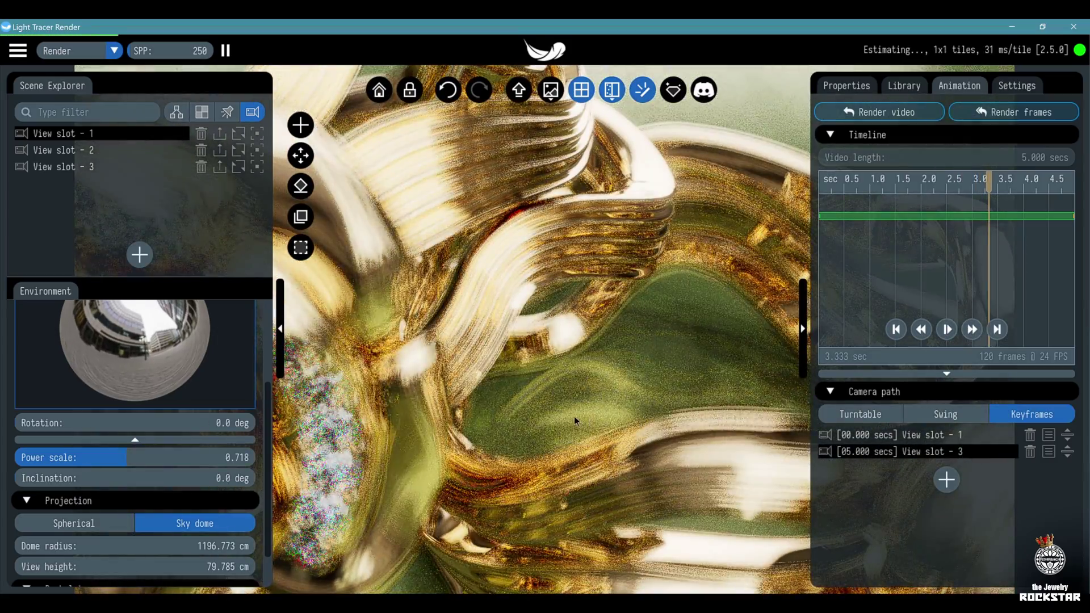
Capture another keyframe framing the large stone and wavy band, with focus reset, and move it ahead of View slot - 3.
{"action": "left_click_drag", "start_coordinate": [574, 416], "coordinate": [331, 322]}
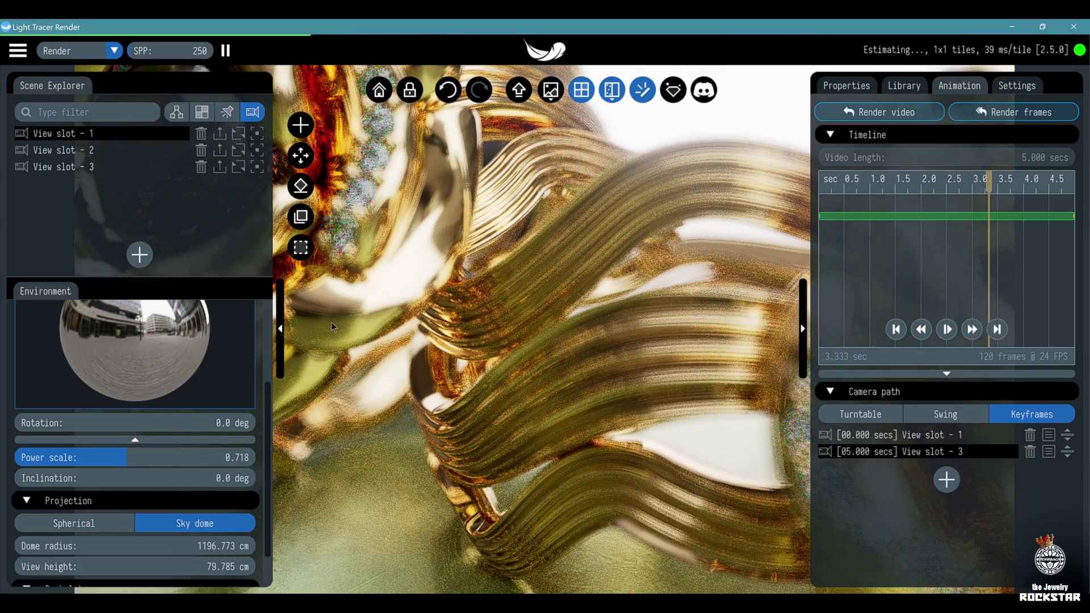
{"action": "left_click", "coordinate": [280, 328]}
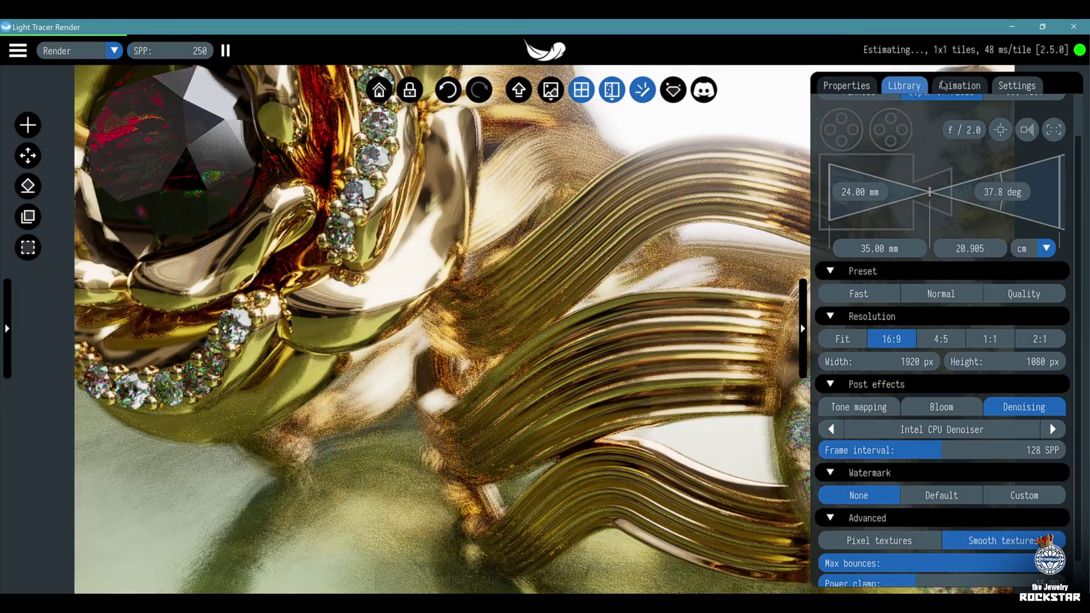
{"action": "left_click", "coordinate": [943, 85]}
{"action": "left_click", "coordinate": [946, 479]}
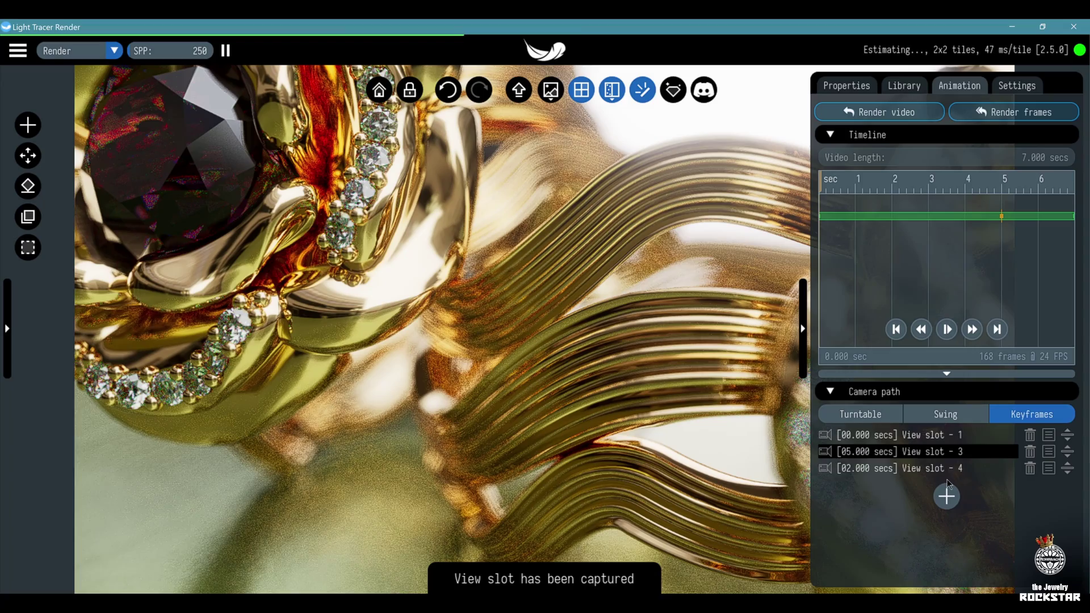
{"action": "left_click", "coordinate": [1067, 464]}
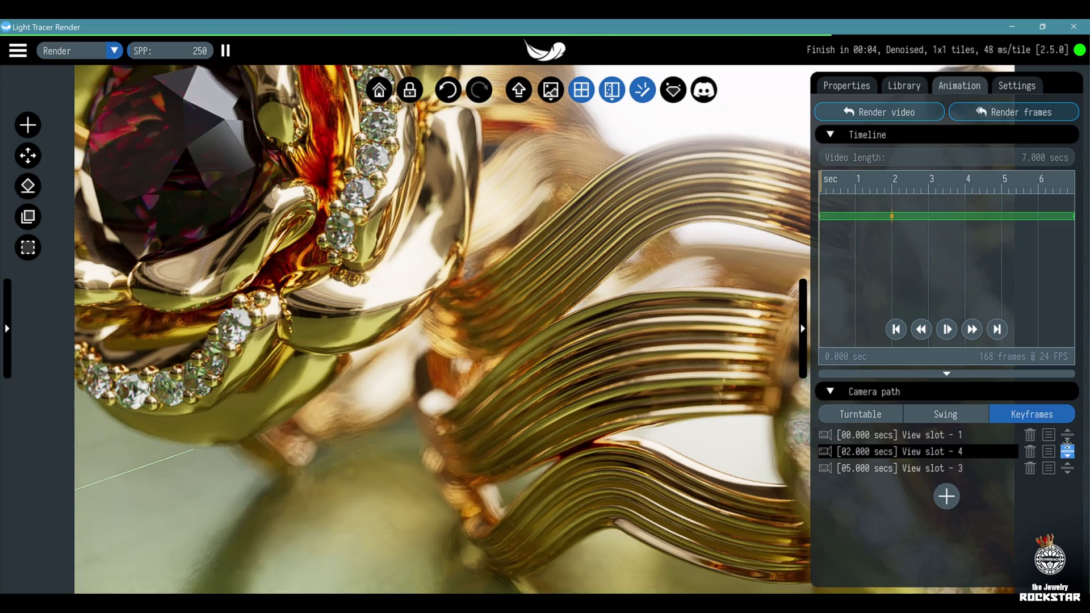
Set the View slot - 4 and View slot - 3 keyframe durations to 4.5 seconds each, previewing the camera animation.
{"action": "left_click", "coordinate": [946, 329]}
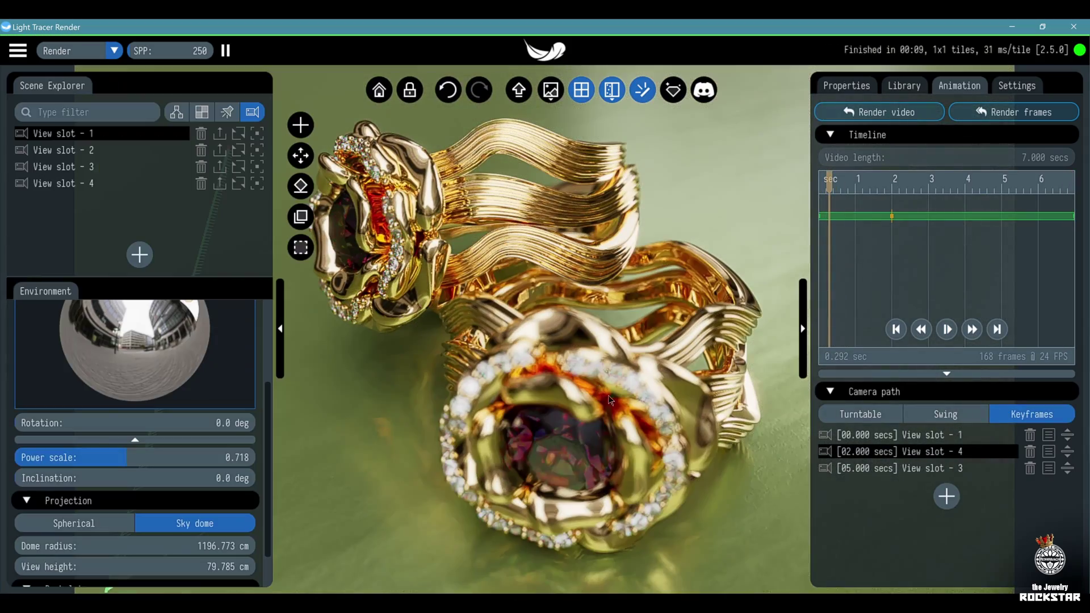
{"action": "left_click", "coordinate": [858, 450]}
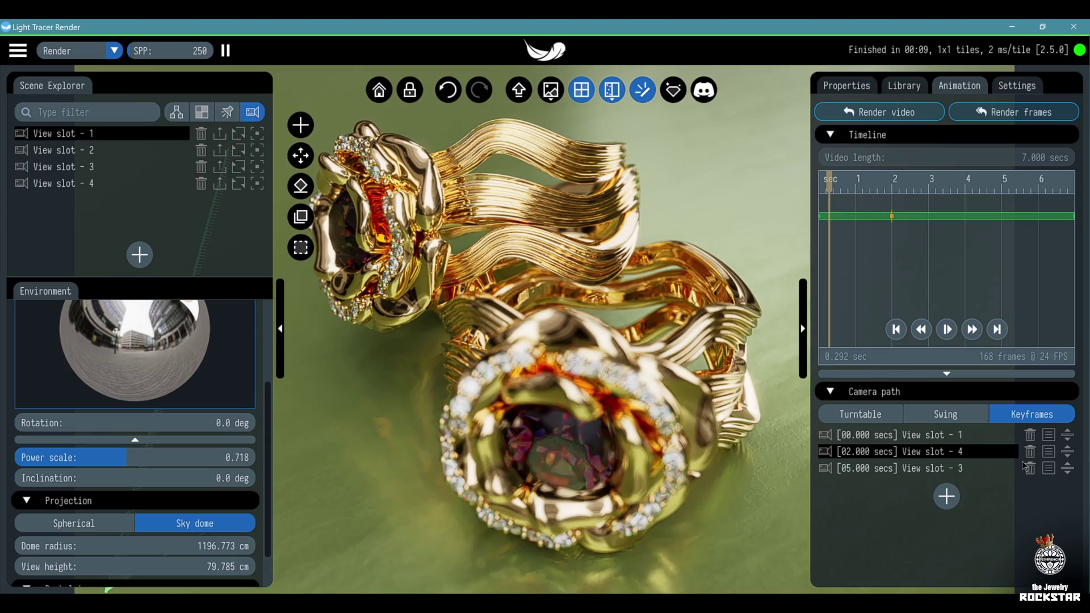
{"action": "left_click", "coordinate": [1048, 452]}
{"action": "left_click", "coordinate": [1043, 480]}
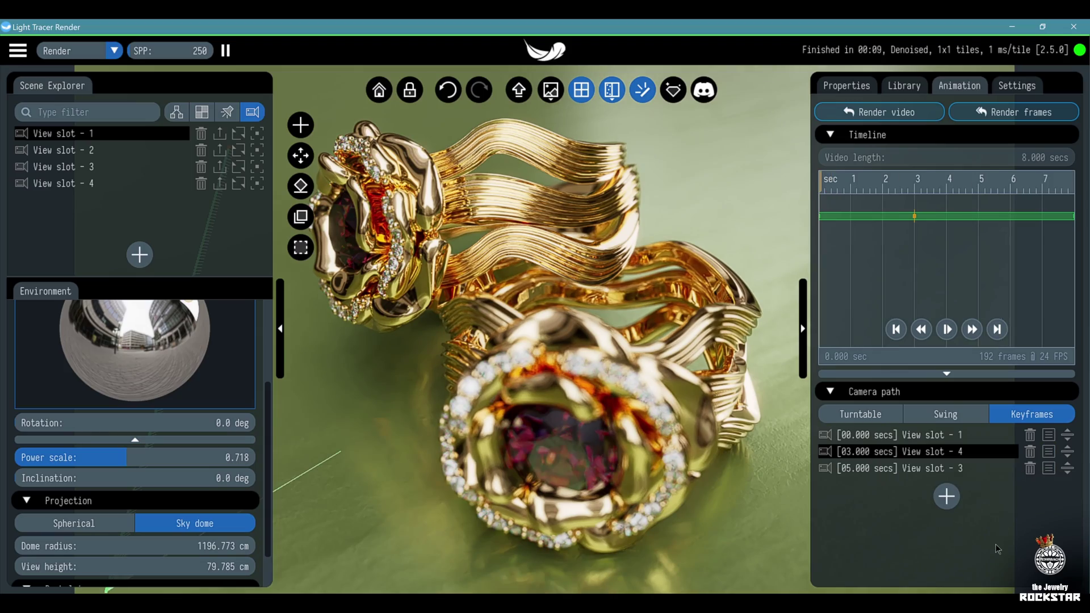
{"action": "left_click", "coordinate": [1048, 468]}
{"action": "left_click", "coordinate": [1027, 503]}
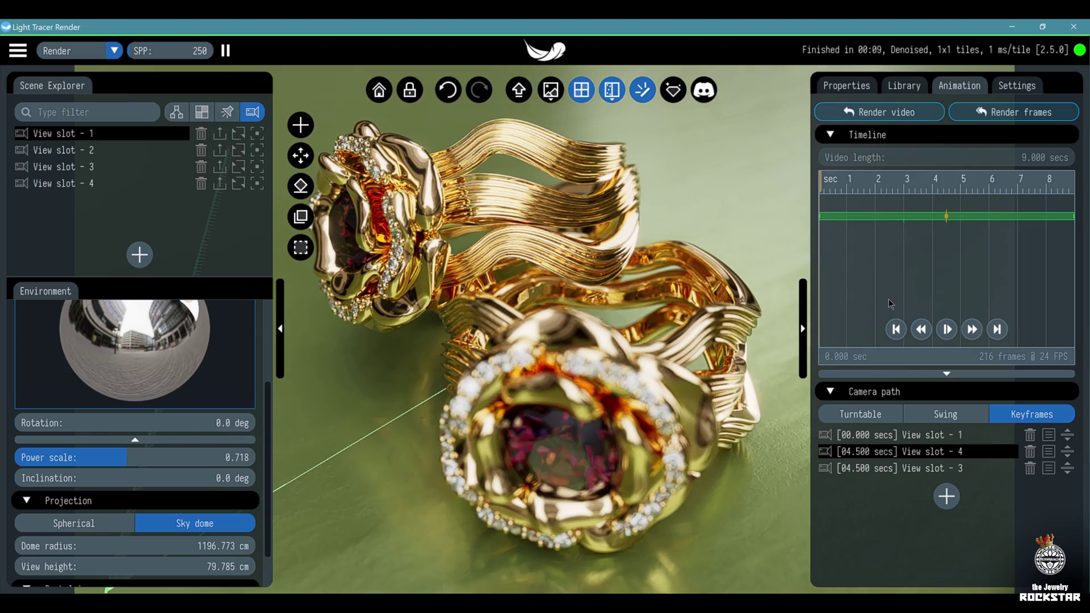
{"action": "left_click", "coordinate": [946, 330]}
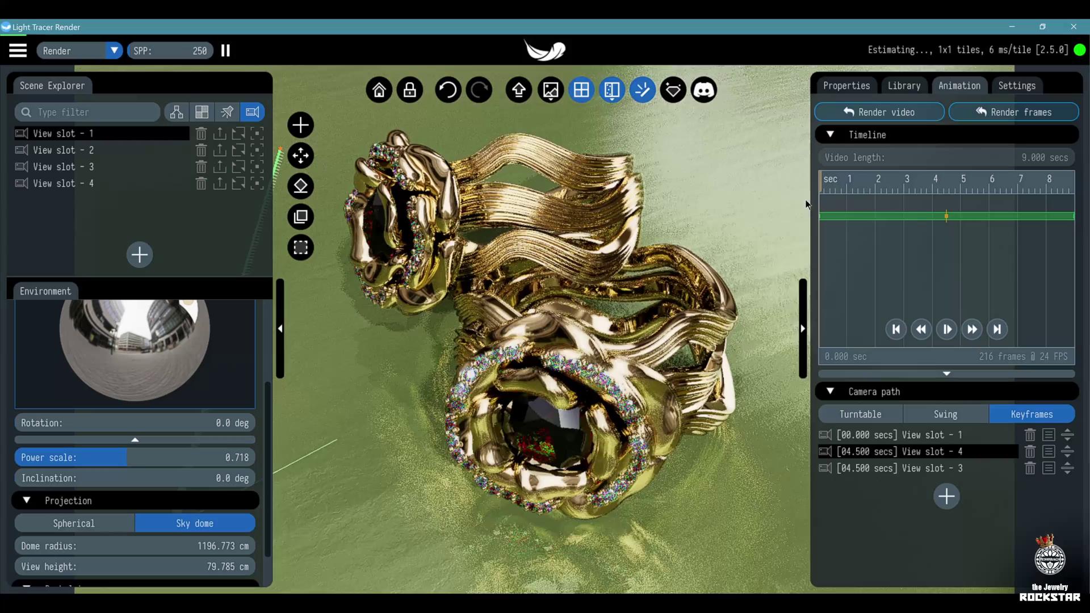
Try to render the keyframe animation as PNG frames in the FRAMES folder.
{"action": "left_click", "coordinate": [1015, 112]}
{"action": "left_click", "coordinate": [983, 136]}
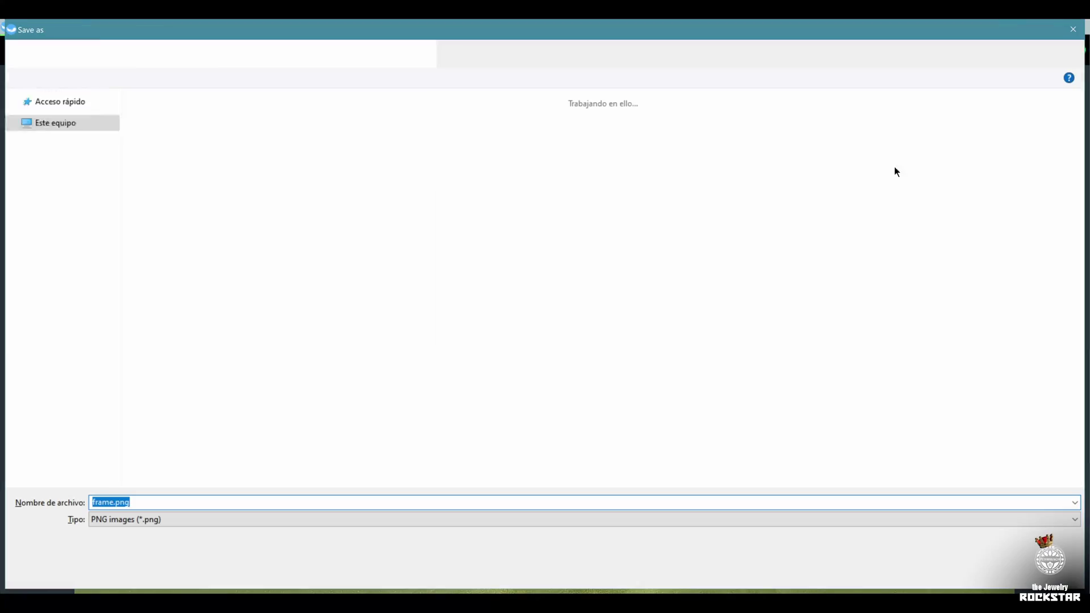
{"action": "type", "text": "FLY"}
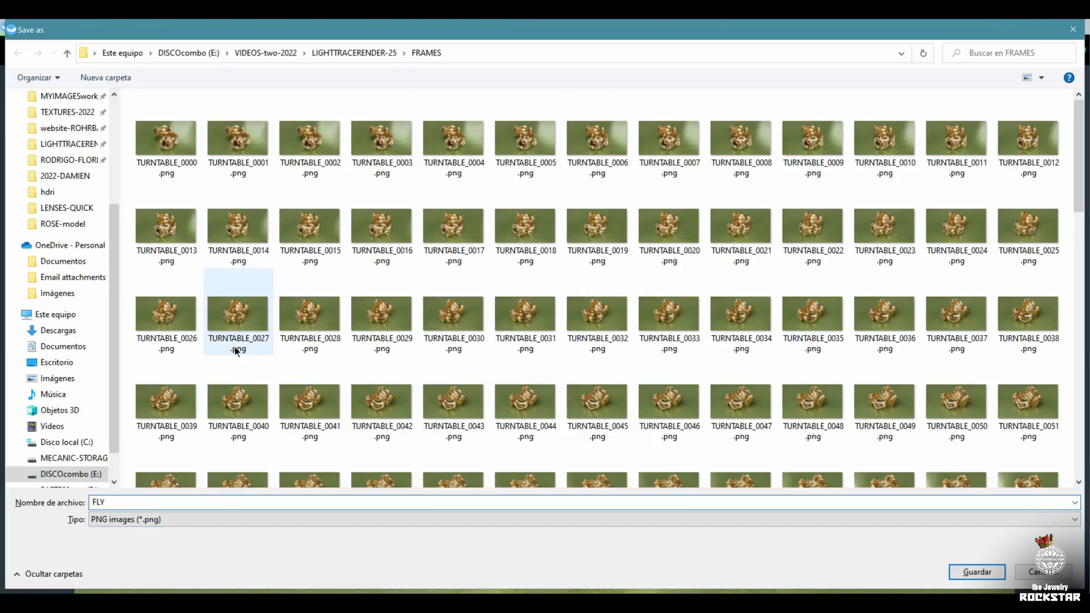
{"action": "key", "text": "Return"}
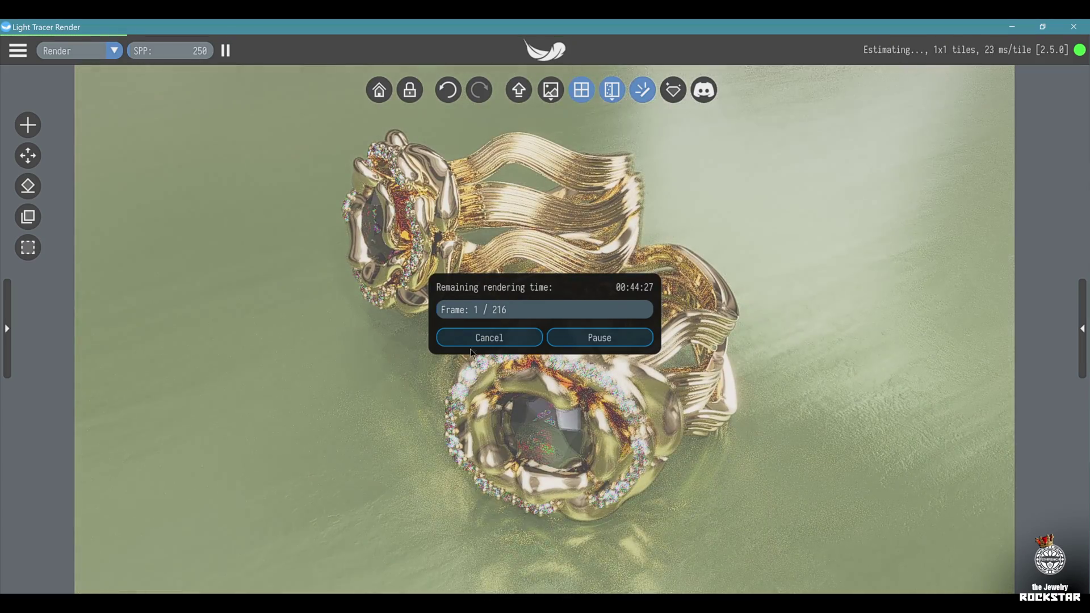
{"action": "left_click", "coordinate": [469, 337]}
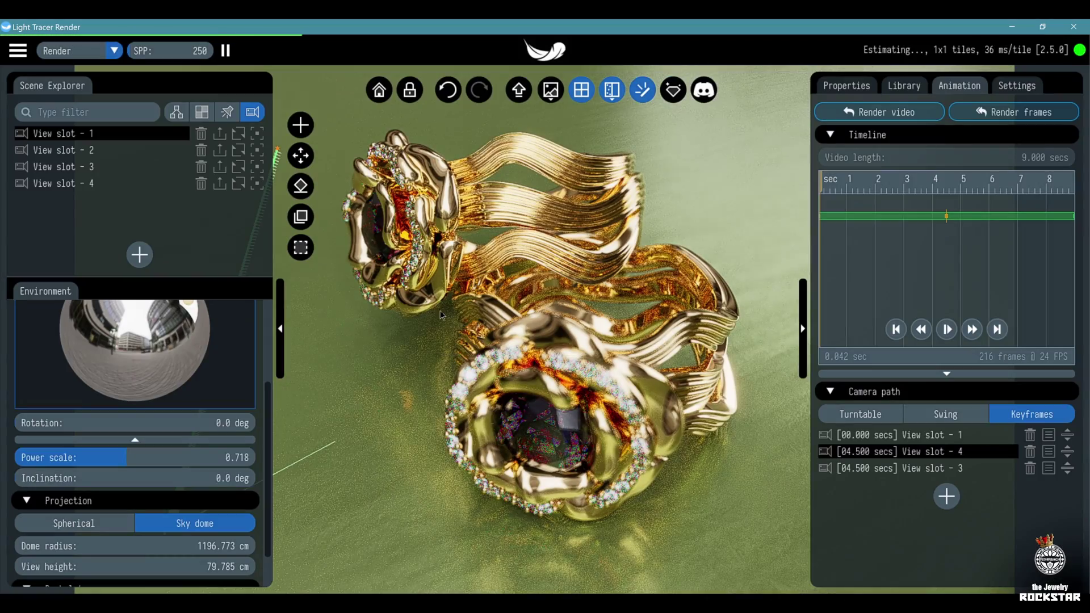
Save the scene as ROSEring-ANIMATION.glb in the LIGHTTRACERENDER-25 folder.
{"action": "left_click", "coordinate": [17, 51]}
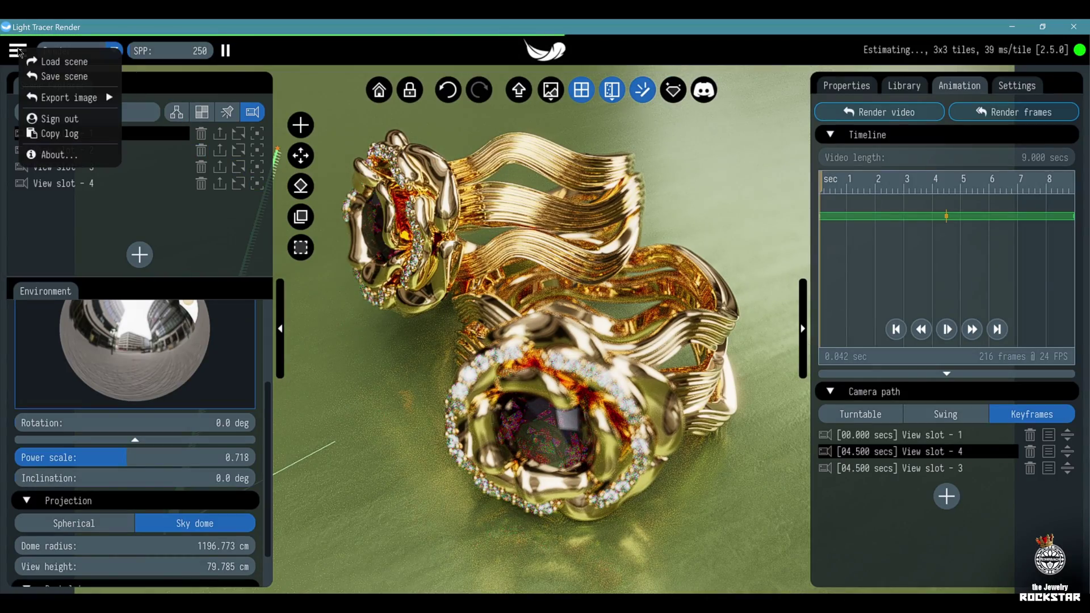
{"action": "left_click", "coordinate": [47, 80]}
{"action": "left_click", "coordinate": [201, 505]}
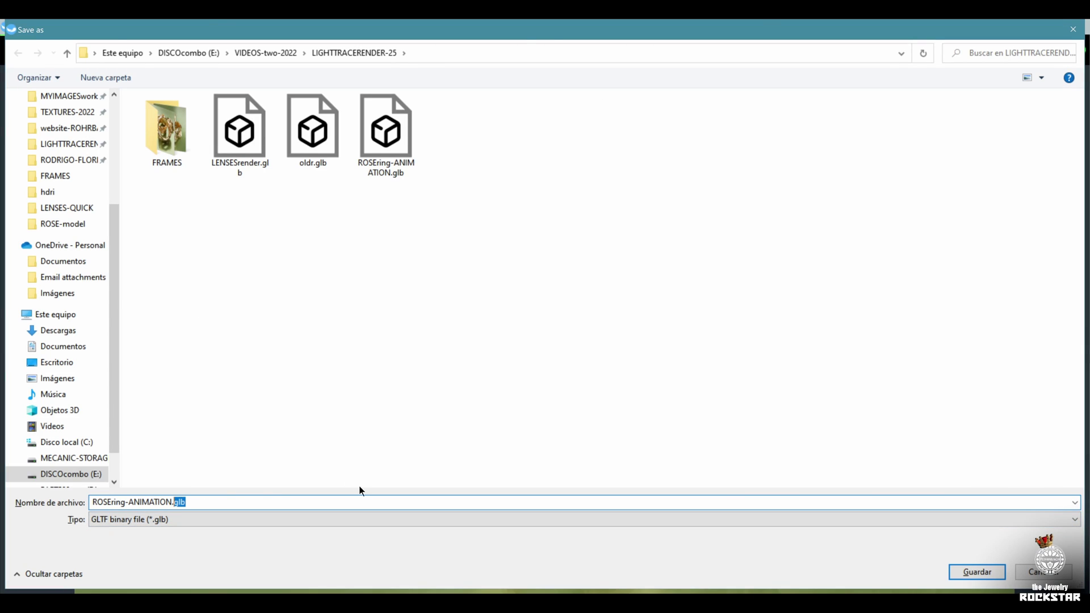
{"action": "key", "text": "Return"}
Delete the Map emitter - 1 light from the scene.
{"action": "left_click", "coordinate": [227, 112]}
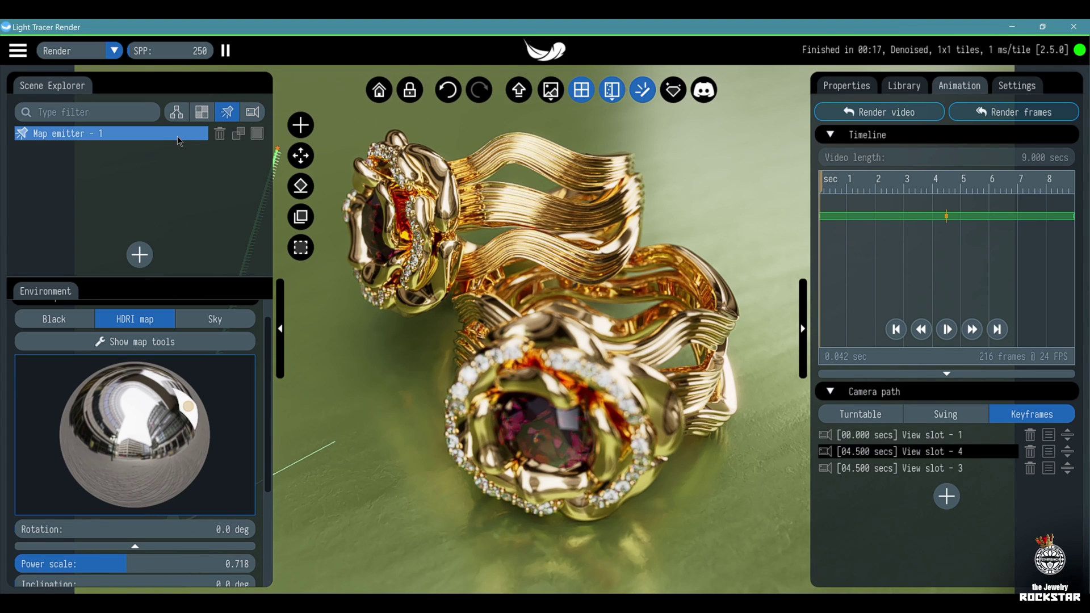
{"action": "left_click", "coordinate": [170, 133]}
{"action": "left_click", "coordinate": [221, 134]}
Apply the Marble018 library material to the floor and set its texture zoom to 0.1.
{"action": "left_click", "coordinate": [329, 149]}
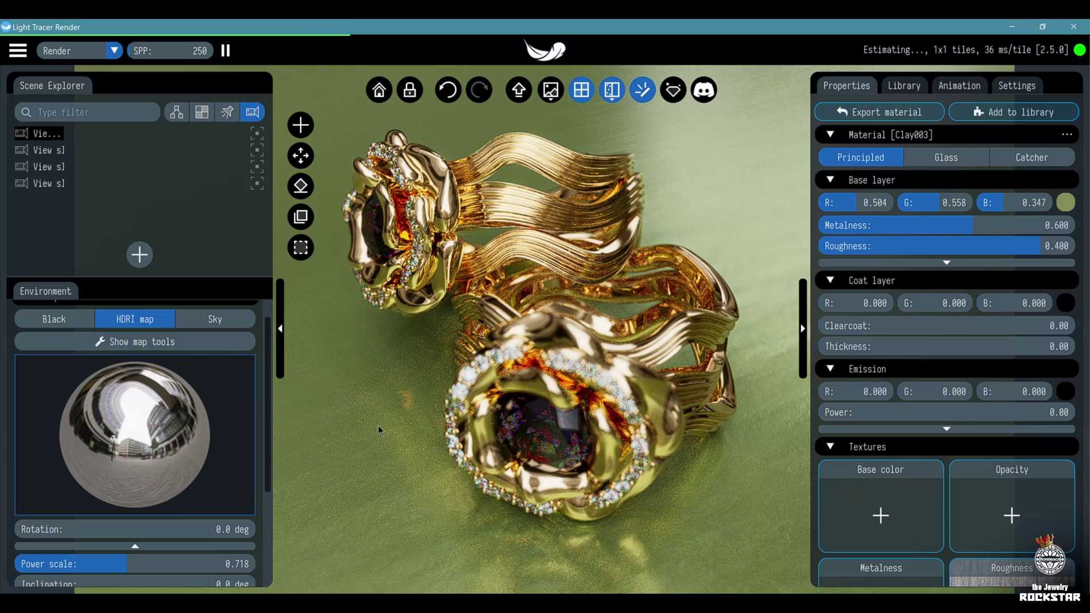
{"action": "left_click", "coordinate": [928, 86]}
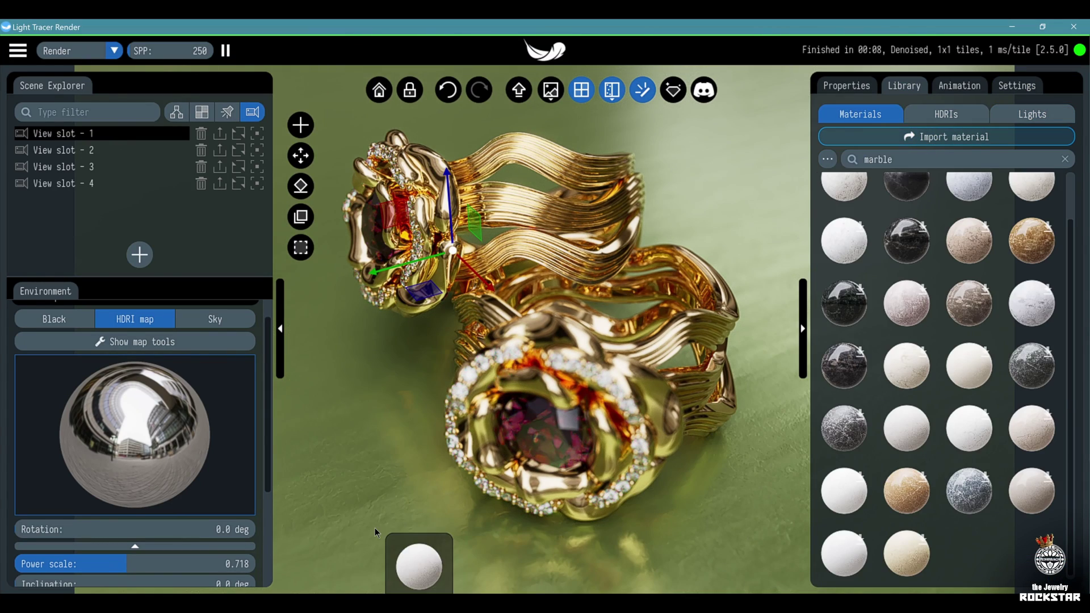
{"action": "left_click_drag", "start_coordinate": [414, 560], "coordinate": [372, 477]}
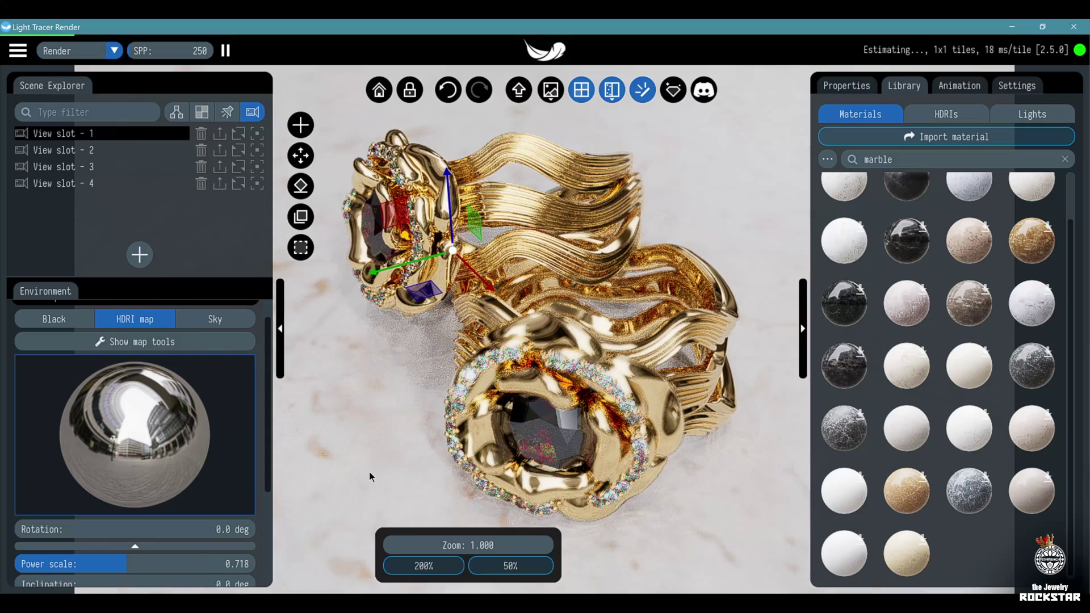
{"action": "left_click", "coordinate": [455, 542]}
{"action": "type", "text": ".1"}
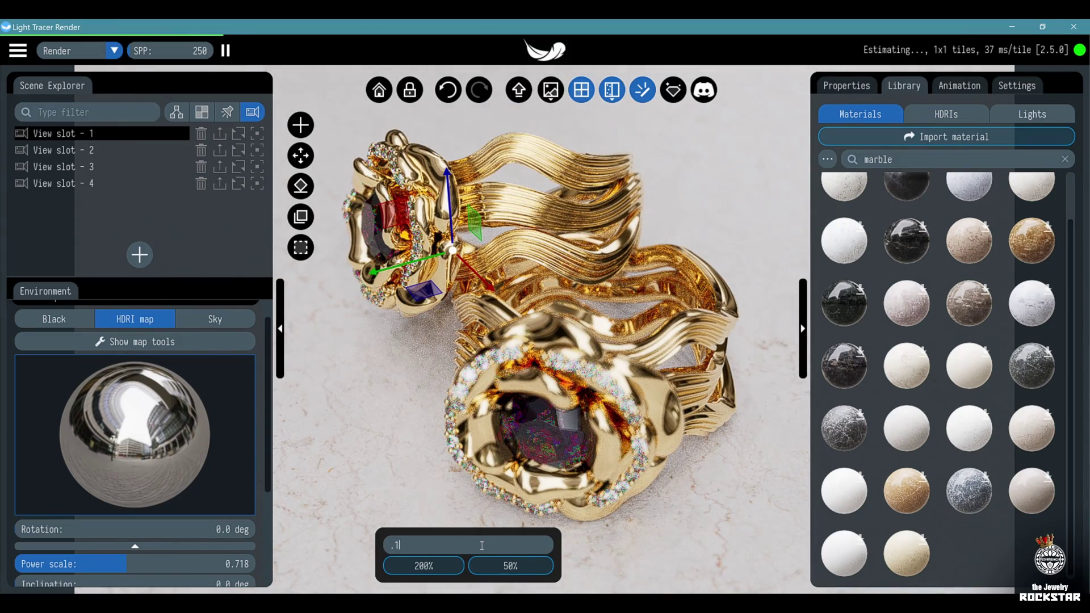
{"action": "key", "text": "Return"}
Set the marble floor material's metalness to 0.4 and roughness to 0.4.
{"action": "left_click", "coordinate": [861, 88]}
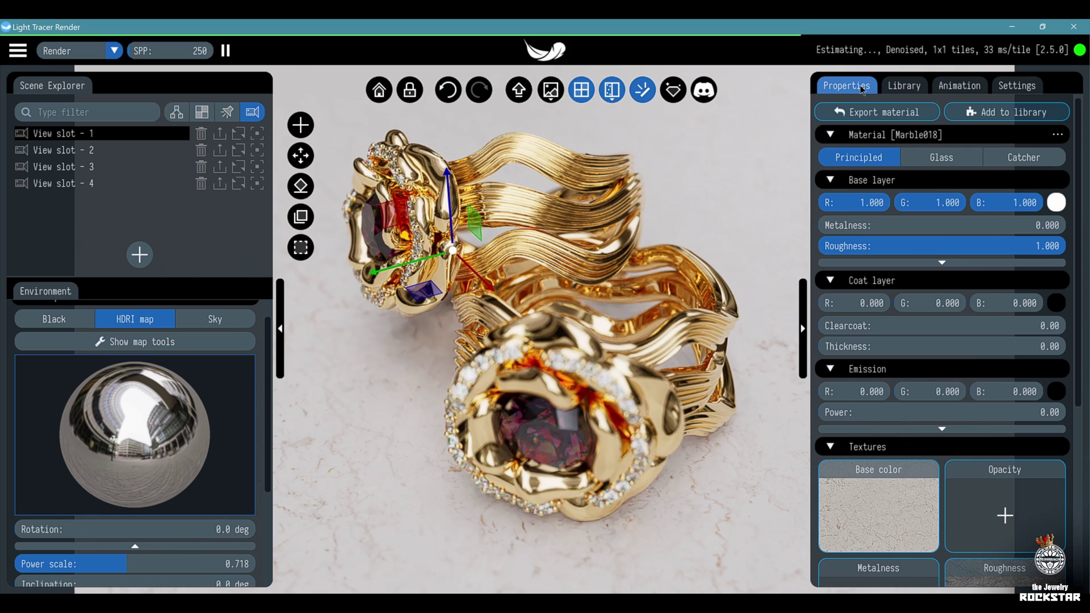
{"action": "left_click", "coordinate": [957, 225]}
{"action": "type", "text": "."}
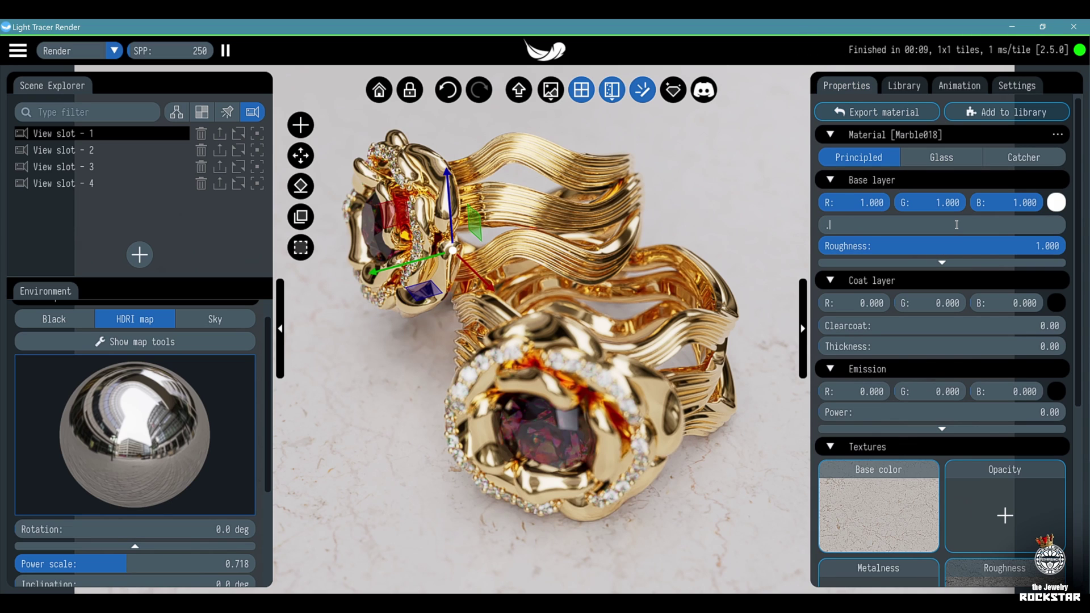
{"action": "type", "text": "4"}
{"action": "key", "text": "Return"}
{"action": "left_click", "coordinate": [944, 244]}
{"action": "type", "text": ".4"}
Recolor the rings' ruby center stones green, with attenuation R 0.700, G 0.850, B 0.750.
{"action": "left_click", "coordinate": [538, 449]}
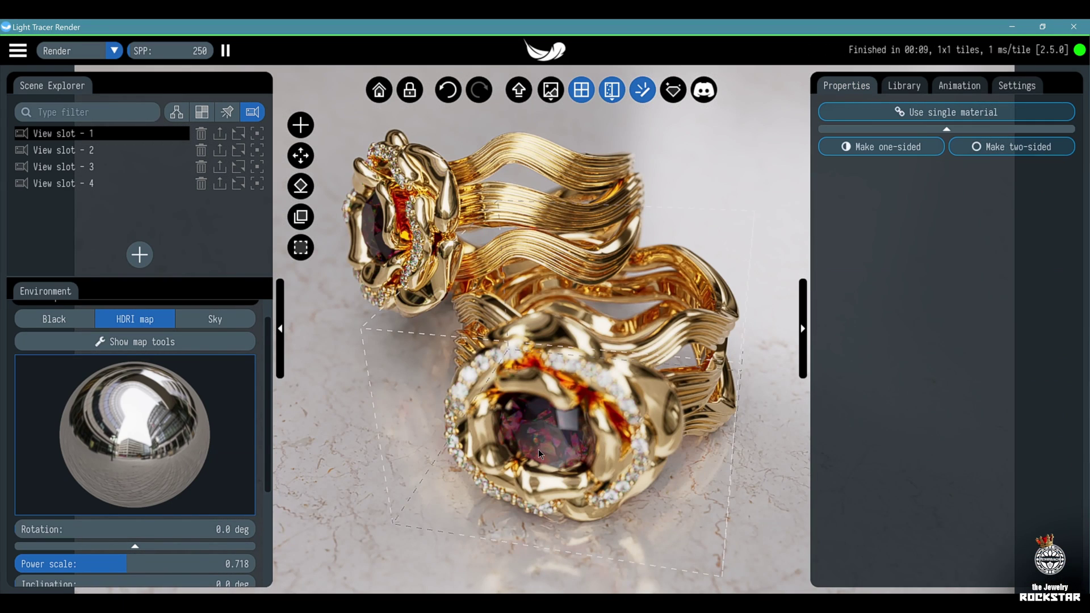
{"action": "left_click", "coordinate": [181, 116]}
{"action": "left_click", "coordinate": [131, 142]}
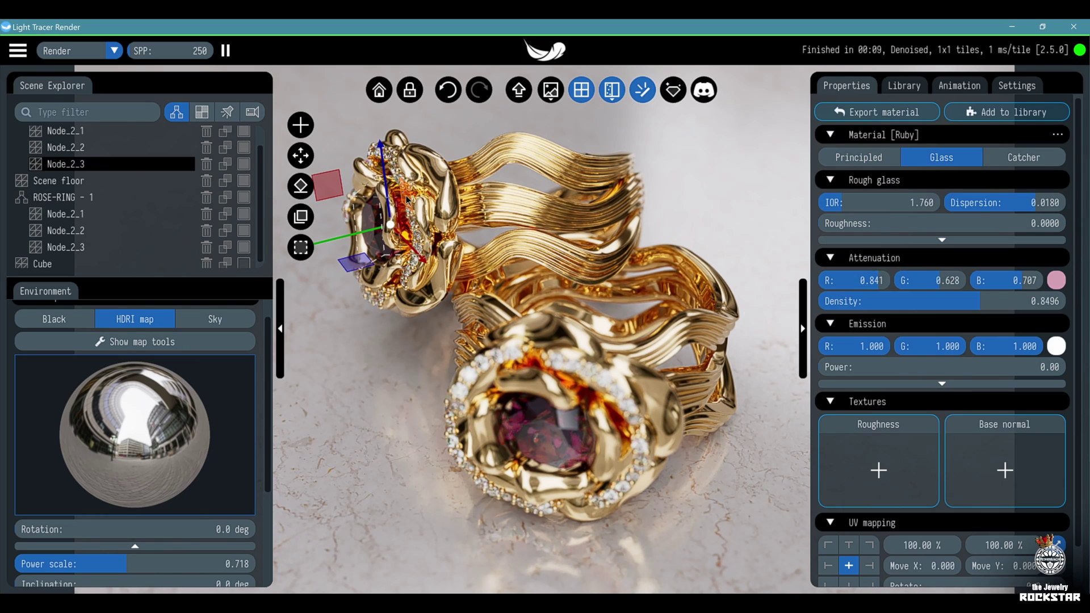
{"action": "left_click", "coordinate": [1051, 282]}
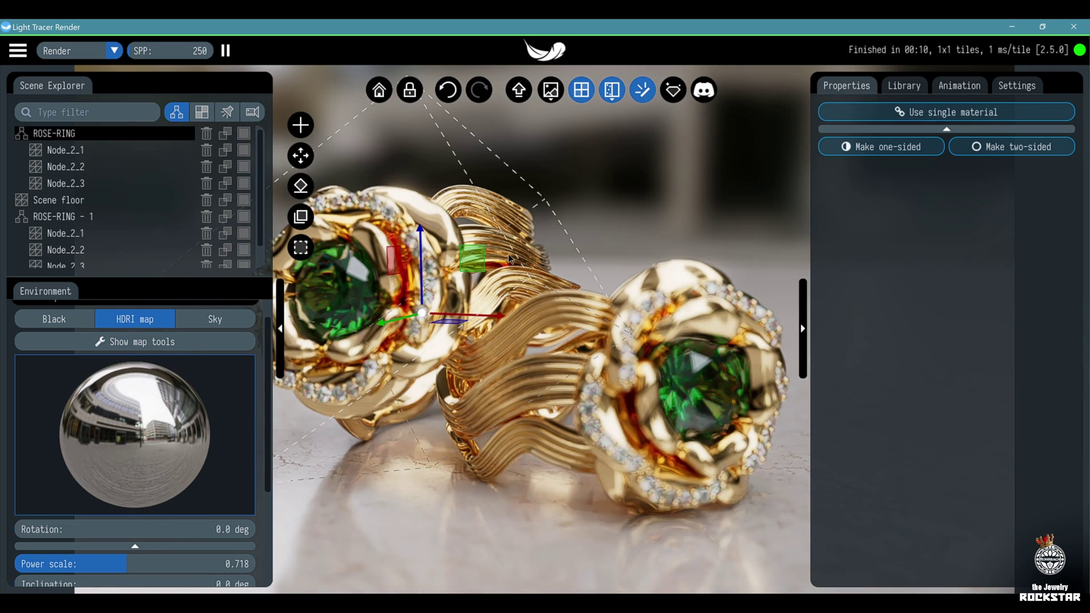
Turn the ROSE-RING gold band into white metal, setting base color red and green to 0.9 and raising blue to match.
{"action": "left_click", "coordinate": [135, 153]}
{"action": "left_click", "coordinate": [136, 166]}
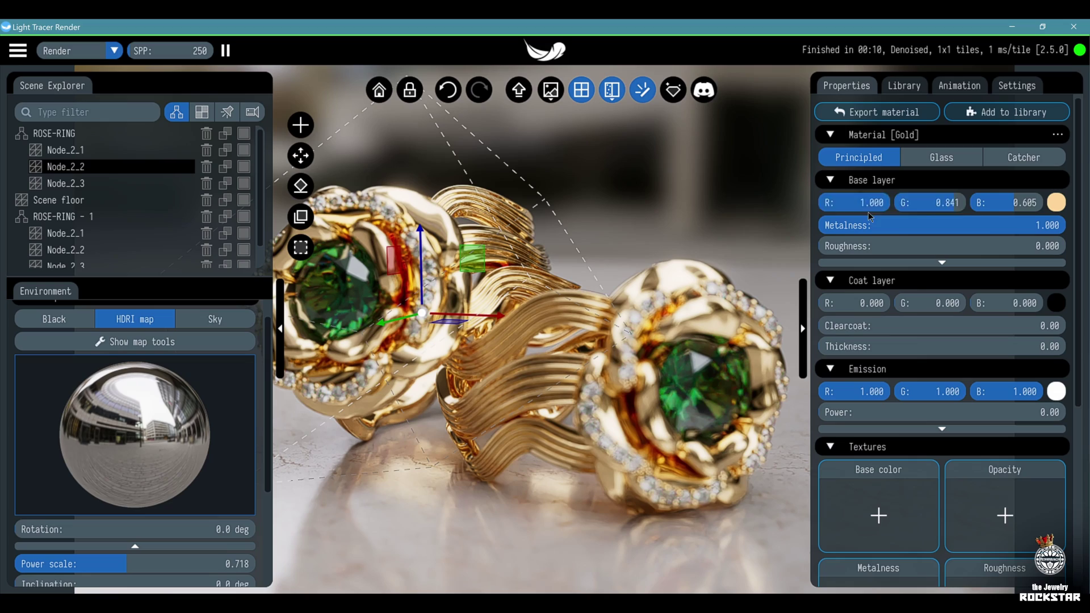
{"action": "left_click", "coordinate": [878, 202]}
{"action": "type", "text": ".9"}
{"action": "left_click", "coordinate": [937, 202]}
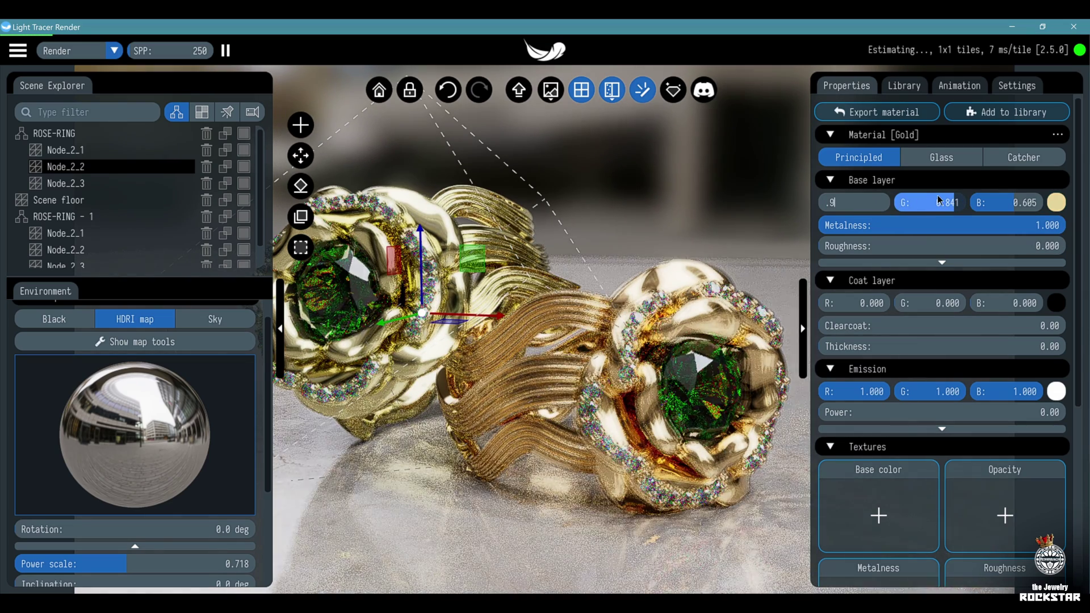
{"action": "type", "text": ".9"}
{"action": "left_click", "coordinate": [989, 203]}
{"action": "type", "text": ".9"}
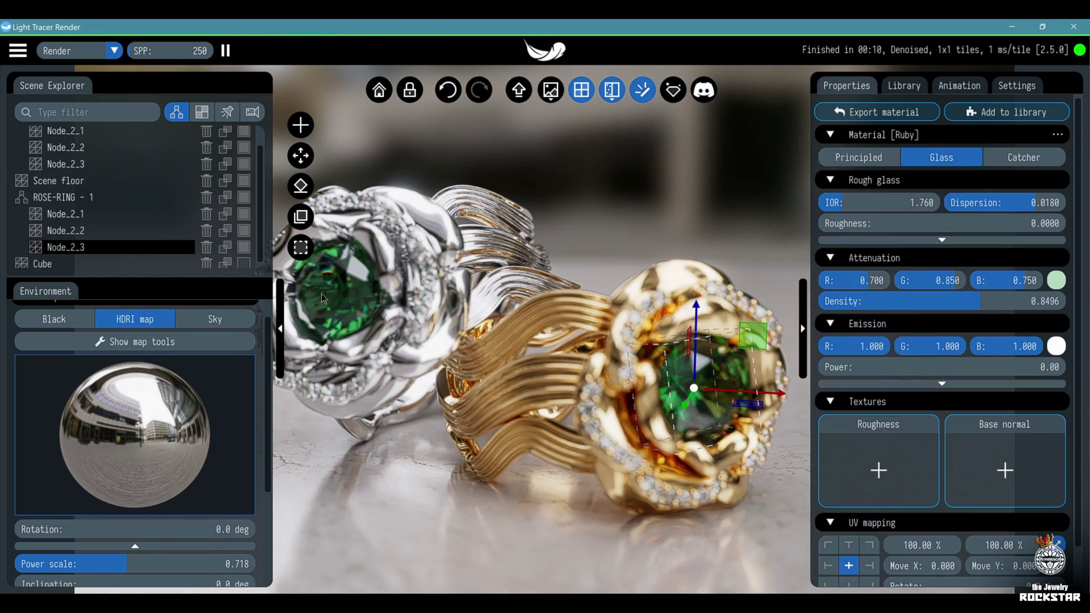
Recolor the white metal ring's center stone pale violet, with attenuation R 0.783, G 0.767, B 0.827.
{"action": "left_click", "coordinate": [331, 291]}
{"action": "left_click", "coordinate": [96, 189]}
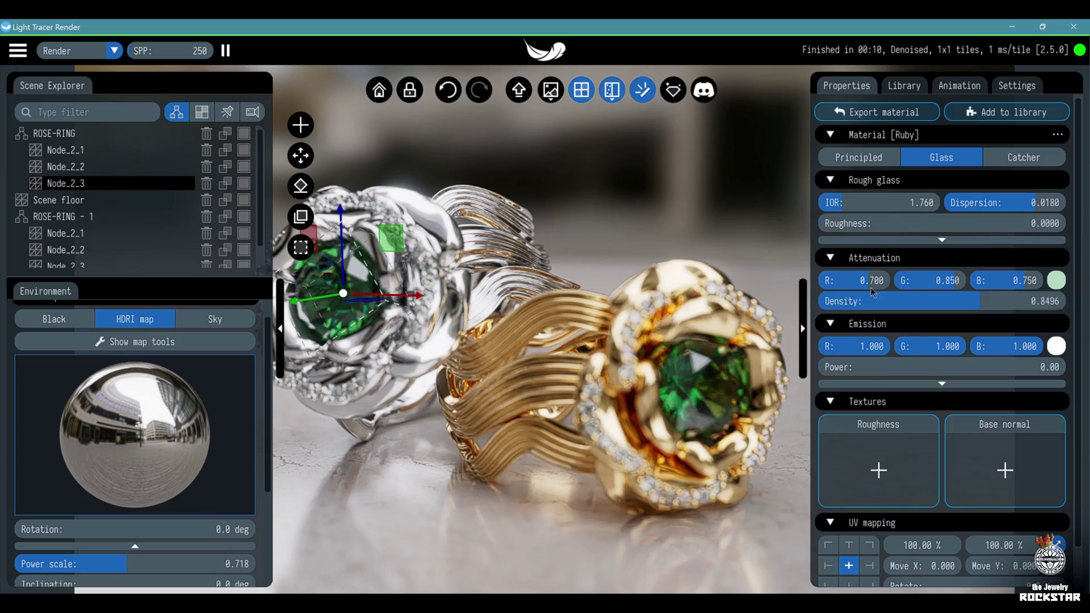
{"action": "left_click", "coordinate": [1054, 281]}
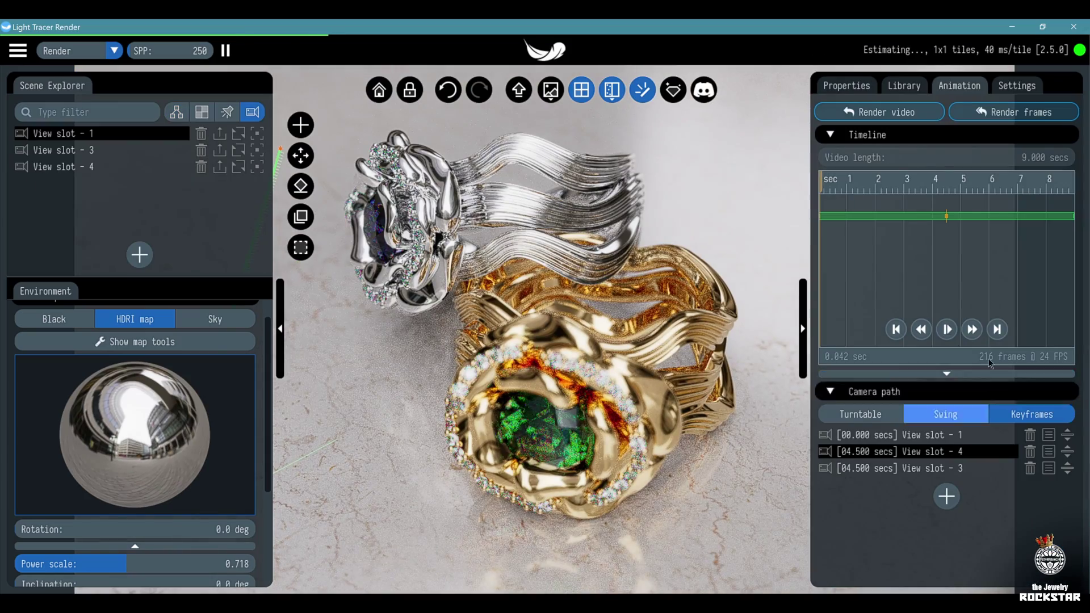
Play the keyframe animation with the side panels hidden to review the new materials.
{"action": "left_click", "coordinate": [946, 329]}
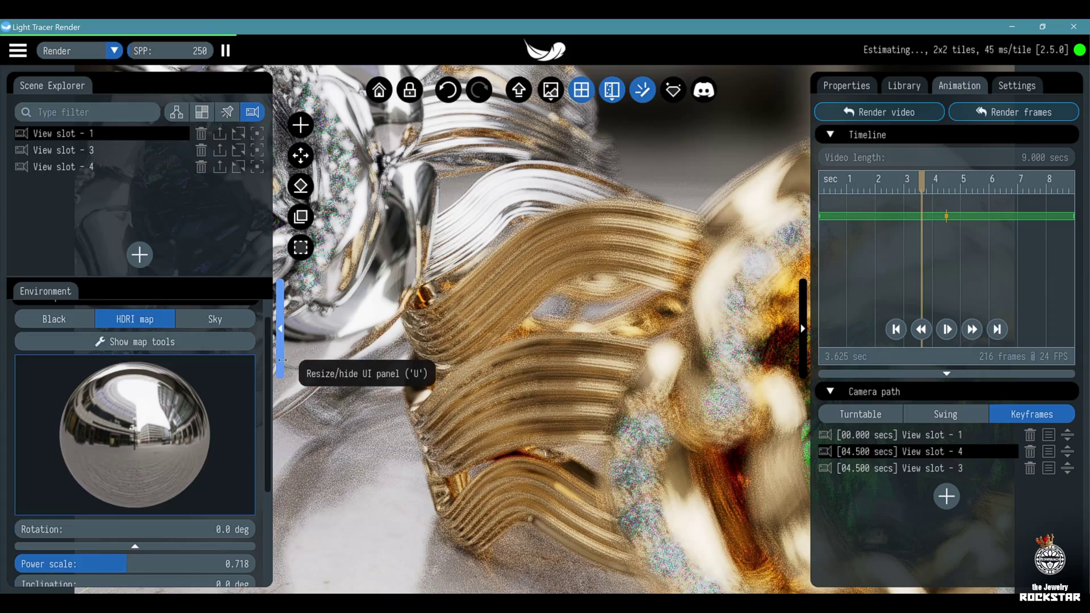
{"action": "left_click", "coordinate": [280, 347]}
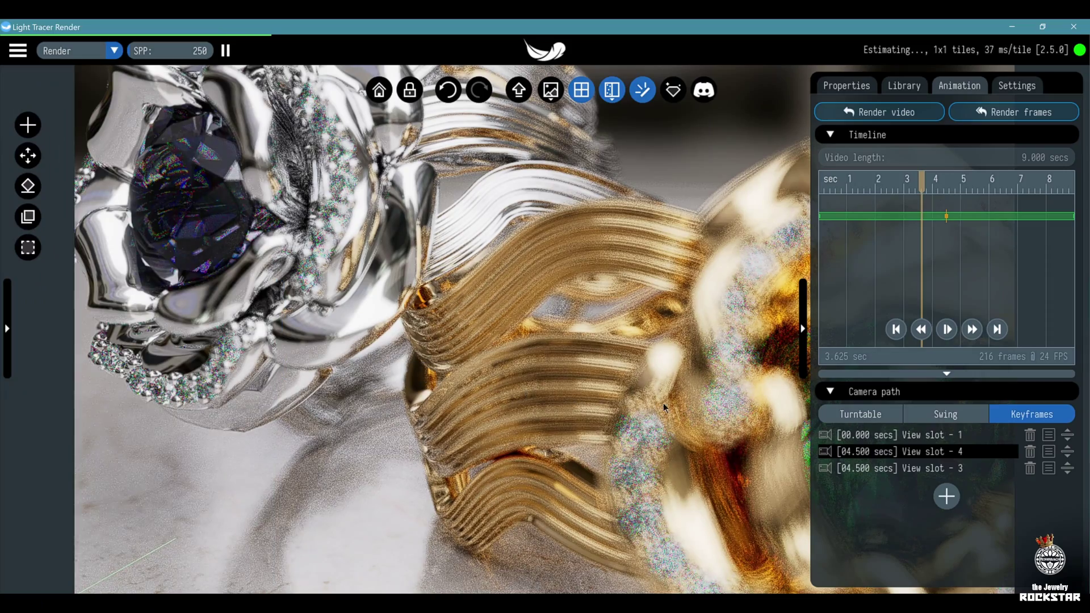
{"action": "left_click", "coordinate": [803, 349]}
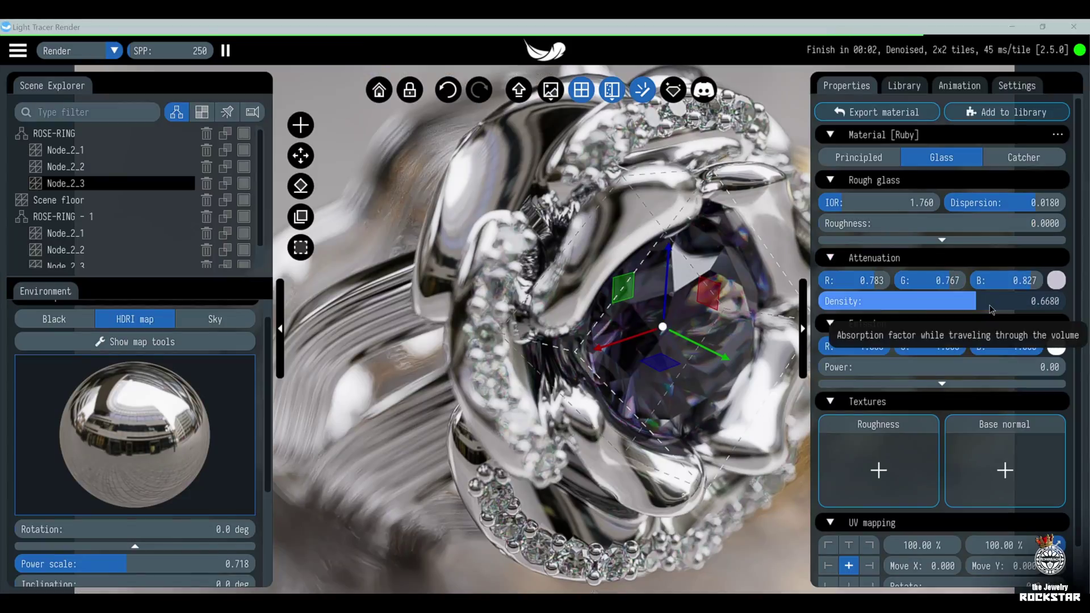
Set the violet center stone's density to about 0.51 and its attenuation color to R 0.661, G 0.594, B 0.847.
{"action": "left_click", "coordinate": [982, 308]}
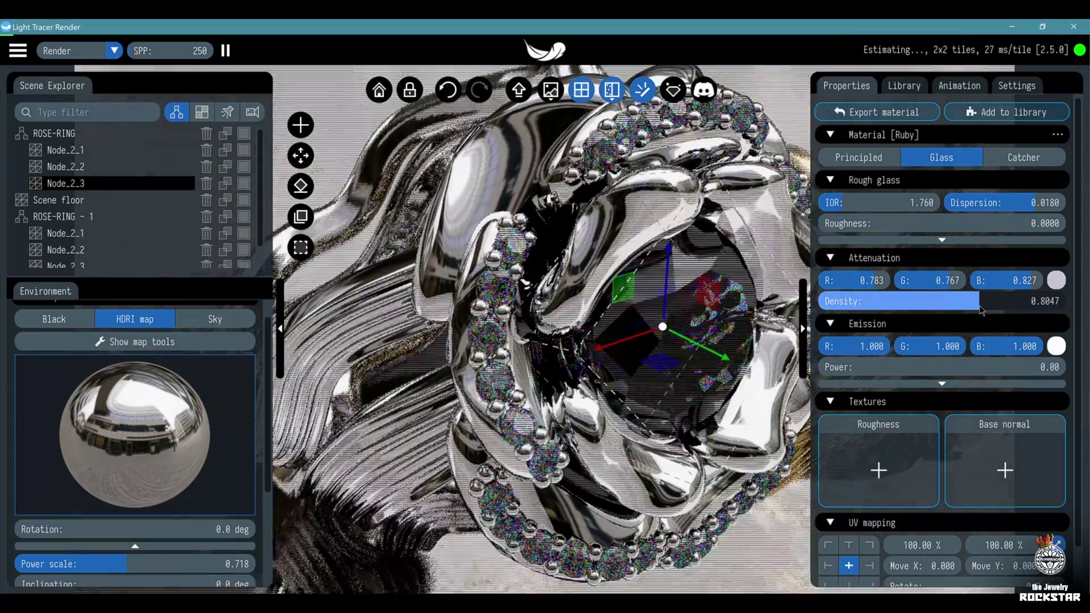
{"action": "left_click_drag", "start_coordinate": [980, 306], "coordinate": [979, 306]}
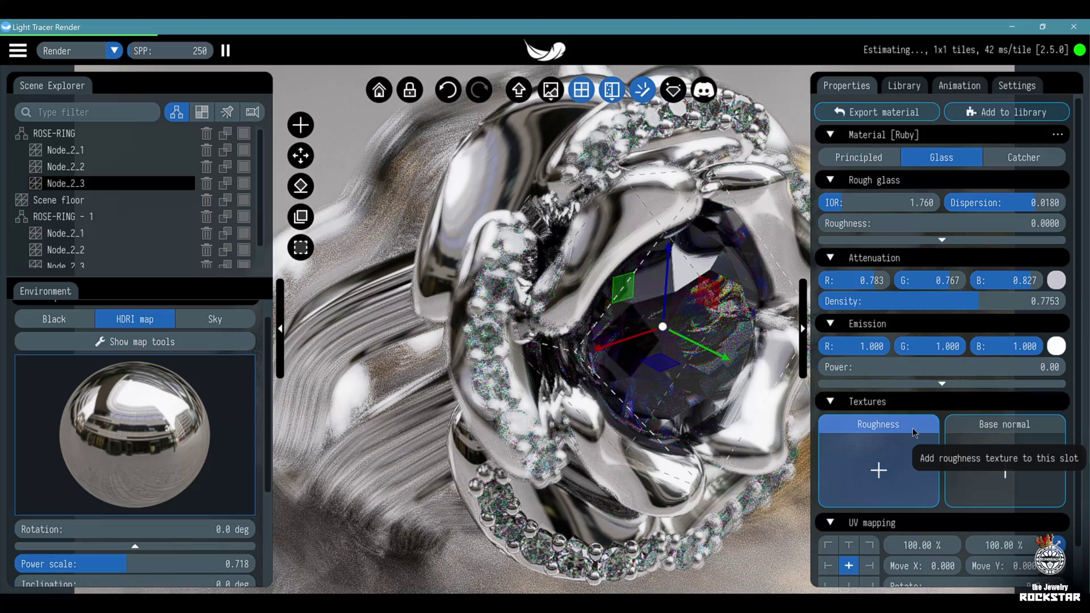
{"action": "left_click", "coordinate": [971, 302]}
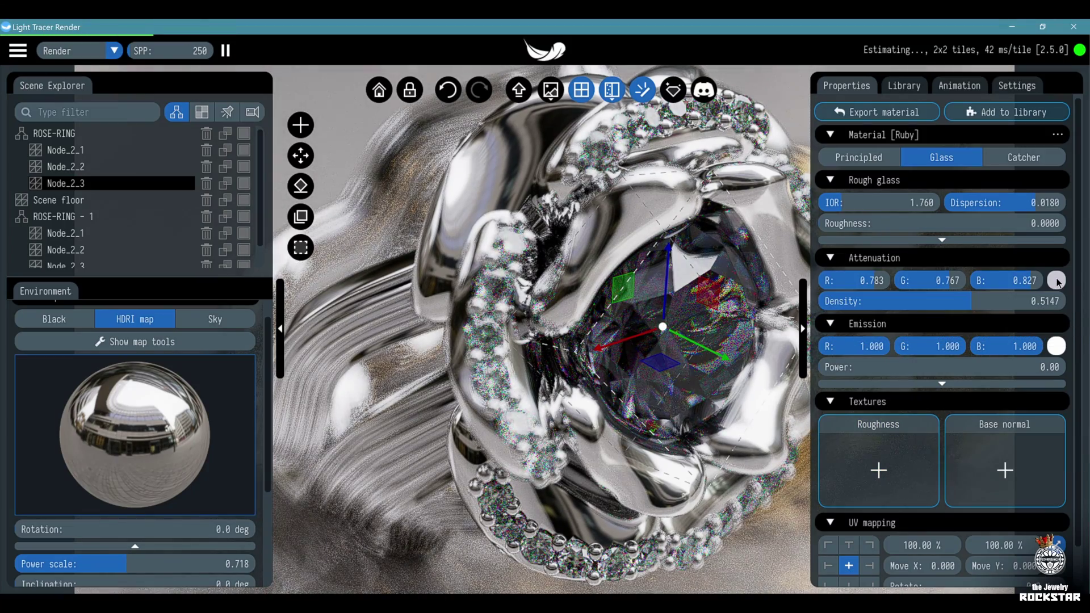
{"action": "left_click", "coordinate": [1057, 281]}
{"action": "left_click", "coordinate": [917, 330]}
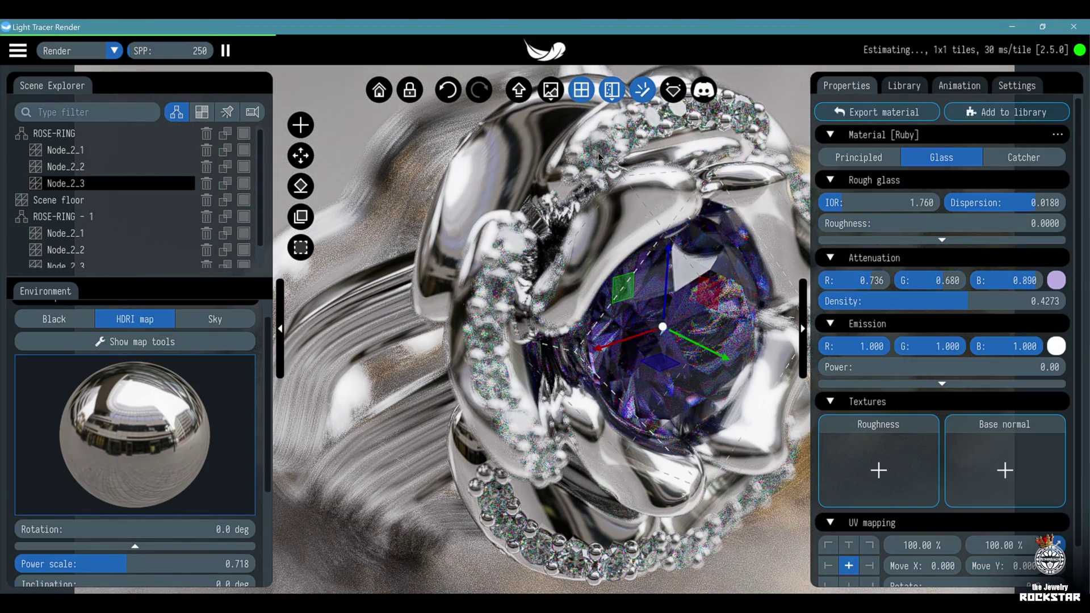
Tint the white ring's small diamonds pink, with attenuation R 1.000, G 0.522, B 0.522 and density about 0.72.
{"action": "left_click", "coordinate": [599, 157]}
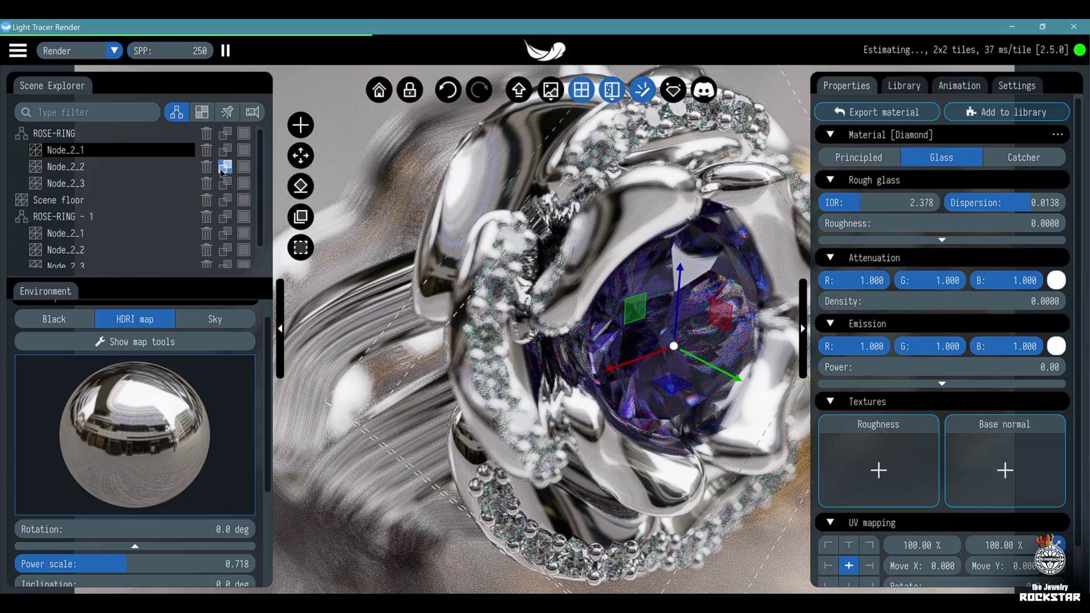
{"action": "left_click", "coordinate": [1059, 282]}
{"action": "left_click", "coordinate": [967, 328]}
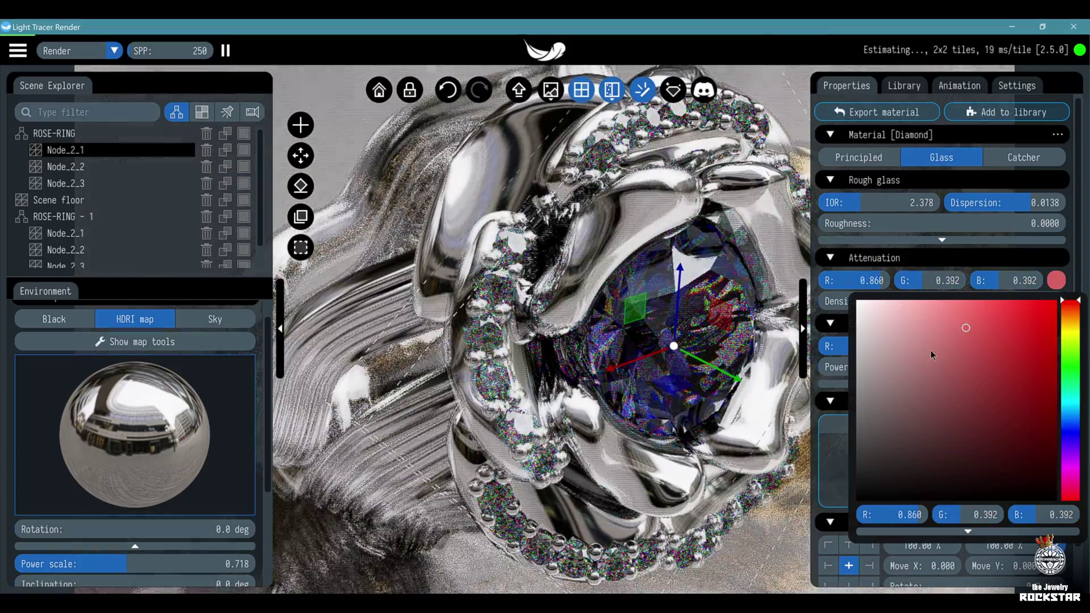
{"action": "left_click_drag", "start_coordinate": [862, 302], "coordinate": [979, 307]}
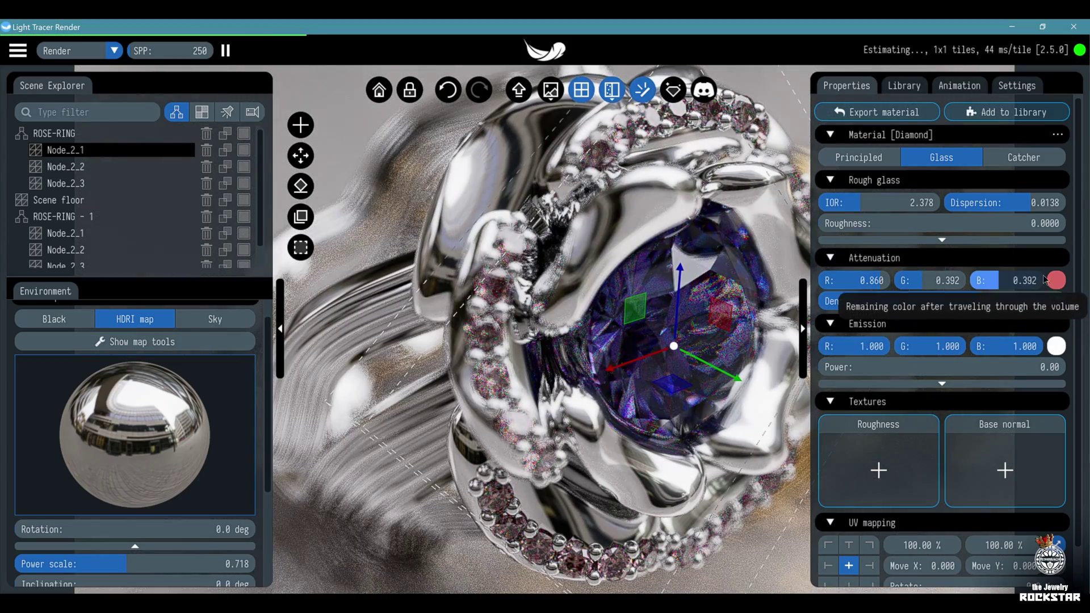
{"action": "left_click", "coordinate": [1056, 280]}
{"action": "left_click", "coordinate": [952, 301]}
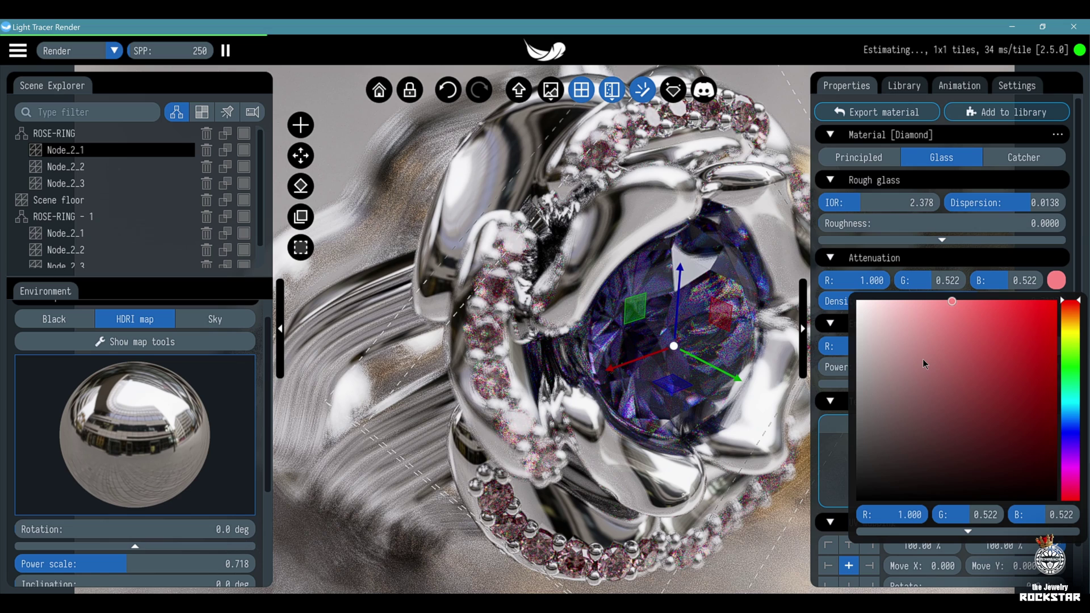
Restore the first saved camera view and save the scene over the existing ROSEring-ANIMATION-flyby.glb file.
{"action": "left_click", "coordinate": [257, 114]}
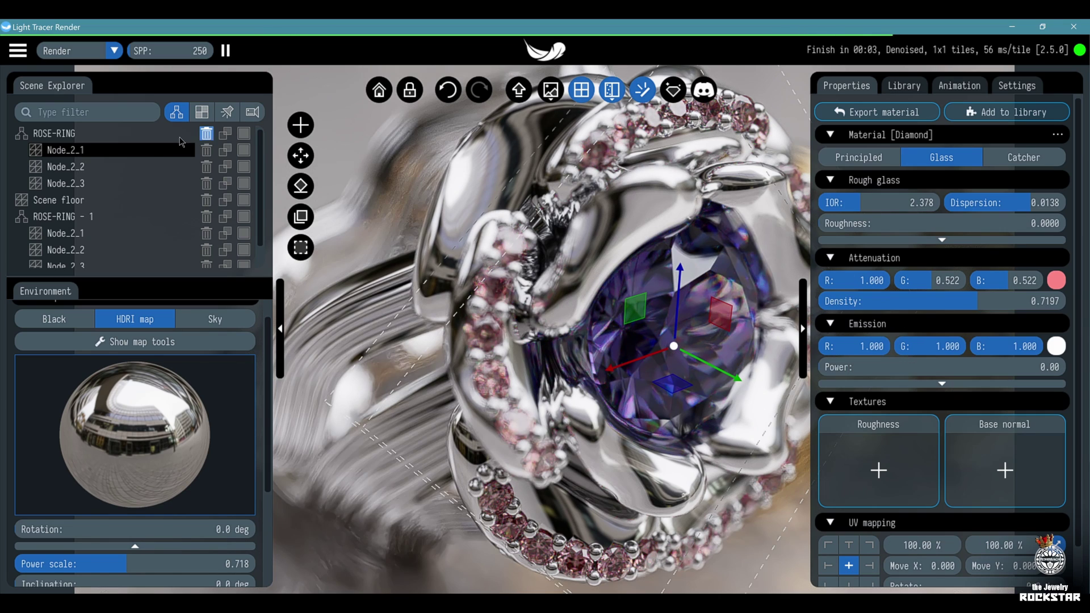
{"action": "left_click", "coordinate": [148, 153]}
{"action": "left_click", "coordinate": [253, 112]}
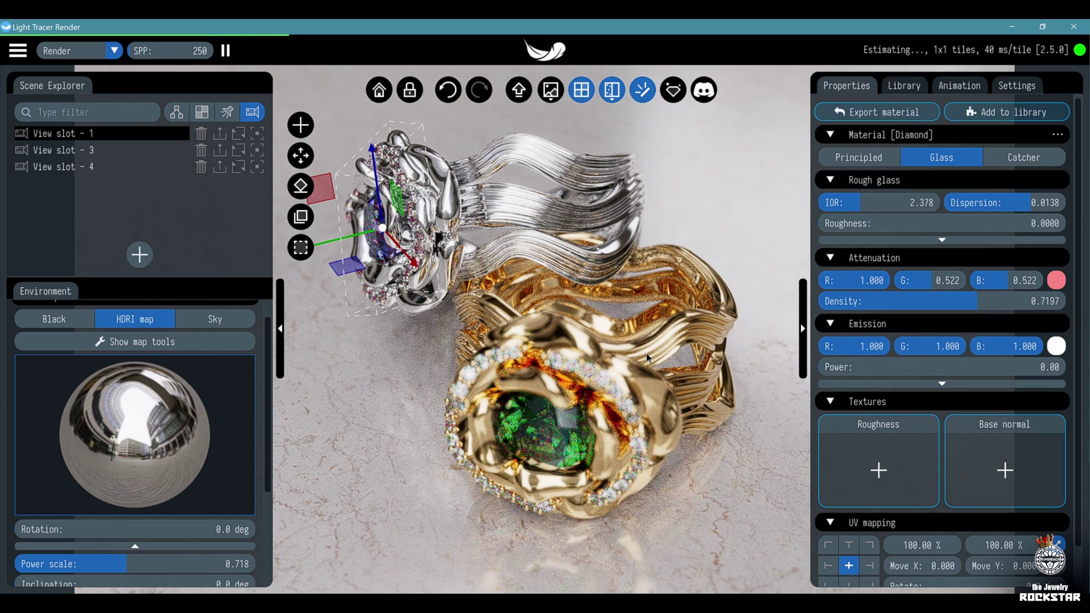
{"action": "left_click", "coordinate": [17, 51]}
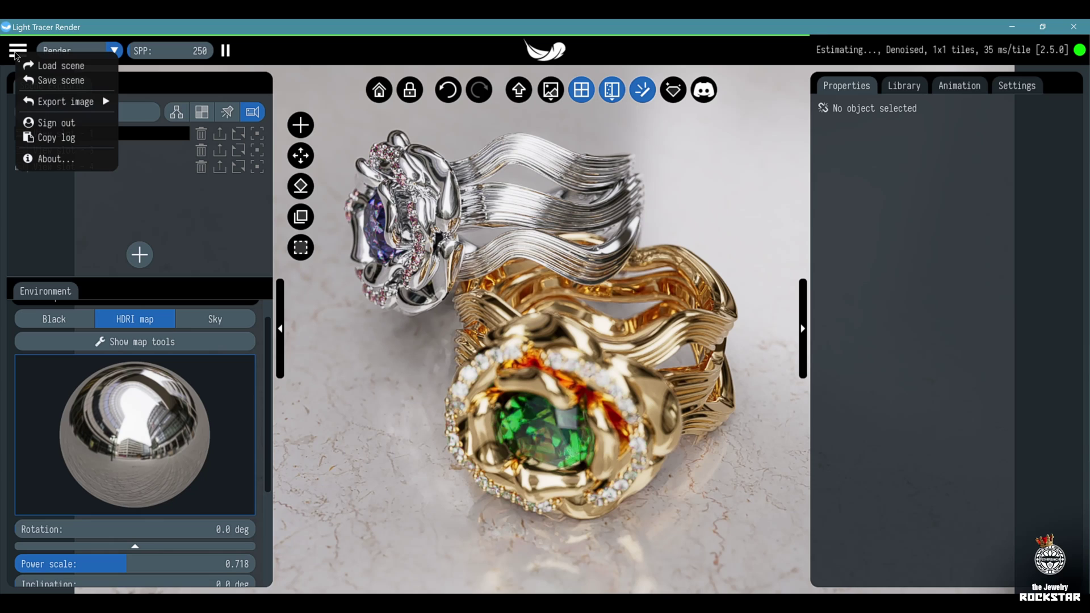
{"action": "left_click", "coordinate": [43, 80]}
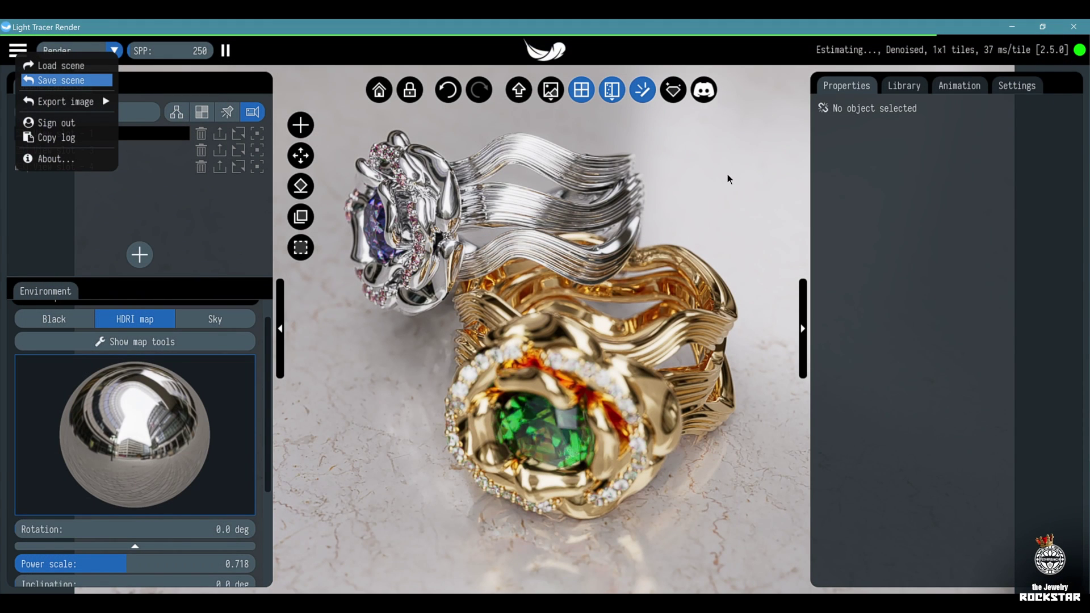
{"action": "left_click", "coordinate": [728, 179]}
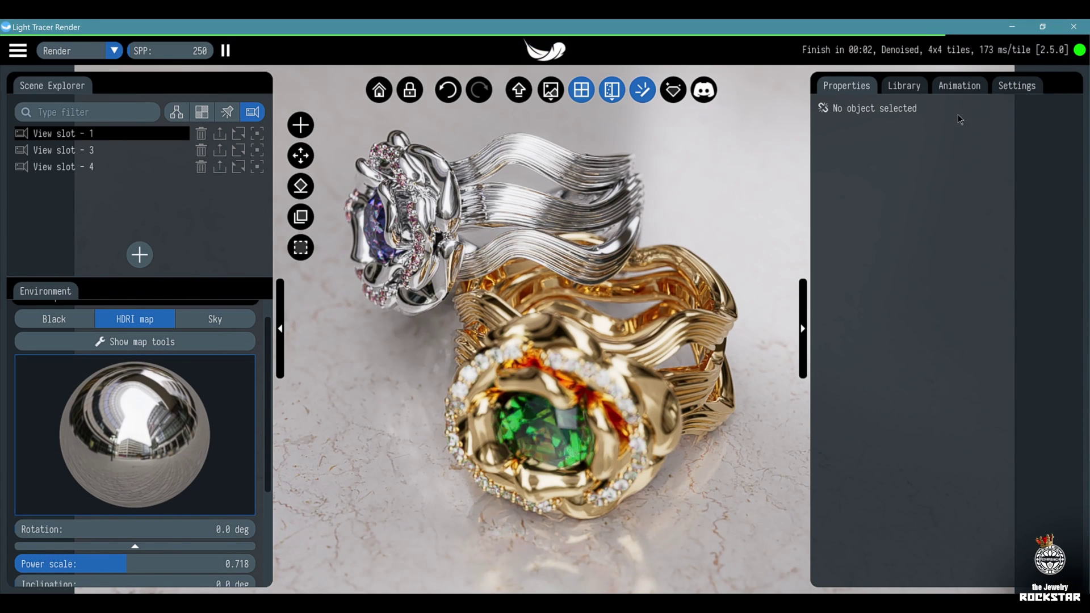
Render the keyframe animation as a PNG frame sequence named FLYBY in the FRAMES folder.
{"action": "left_click", "coordinate": [959, 85]}
{"action": "left_click", "coordinate": [1013, 115]}
{"action": "left_click", "coordinate": [1002, 131]}
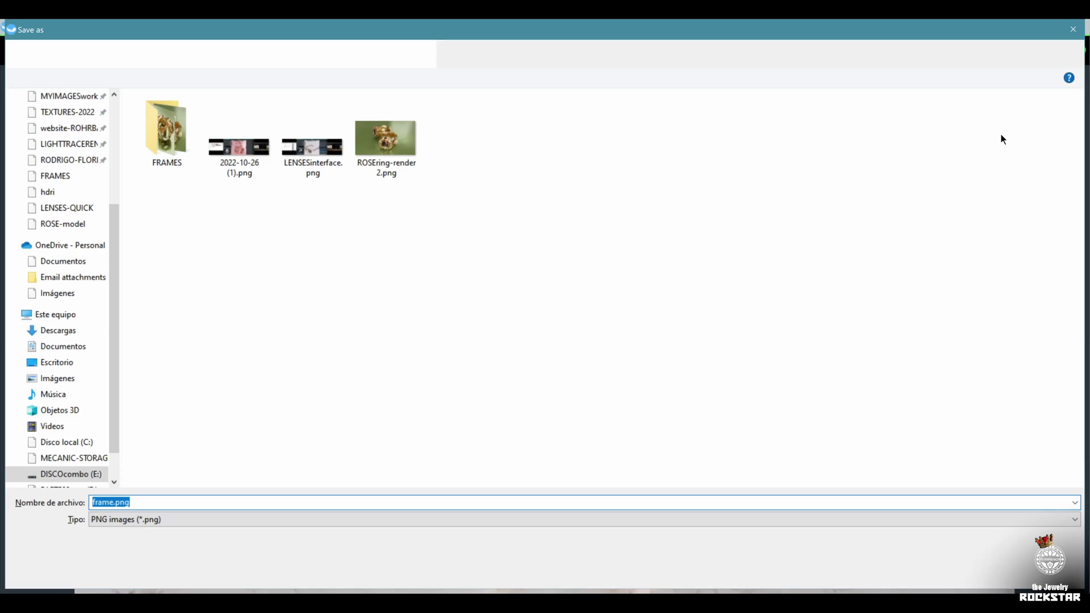
{"action": "double_click", "coordinate": [192, 150]}
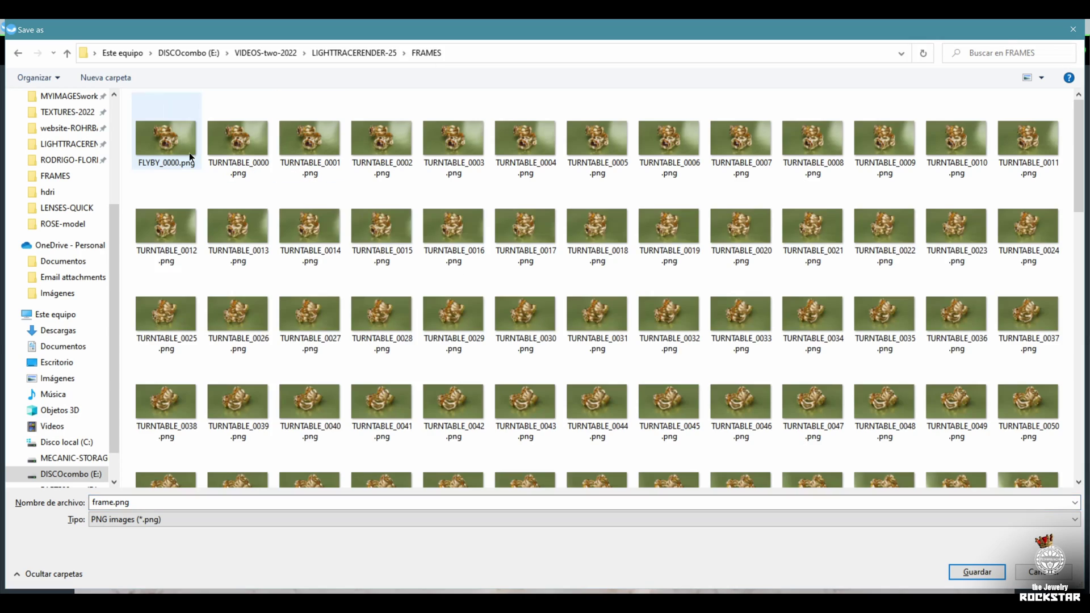
{"action": "double_click", "coordinate": [348, 501]}
{"action": "type", "text": "FLYBY"}
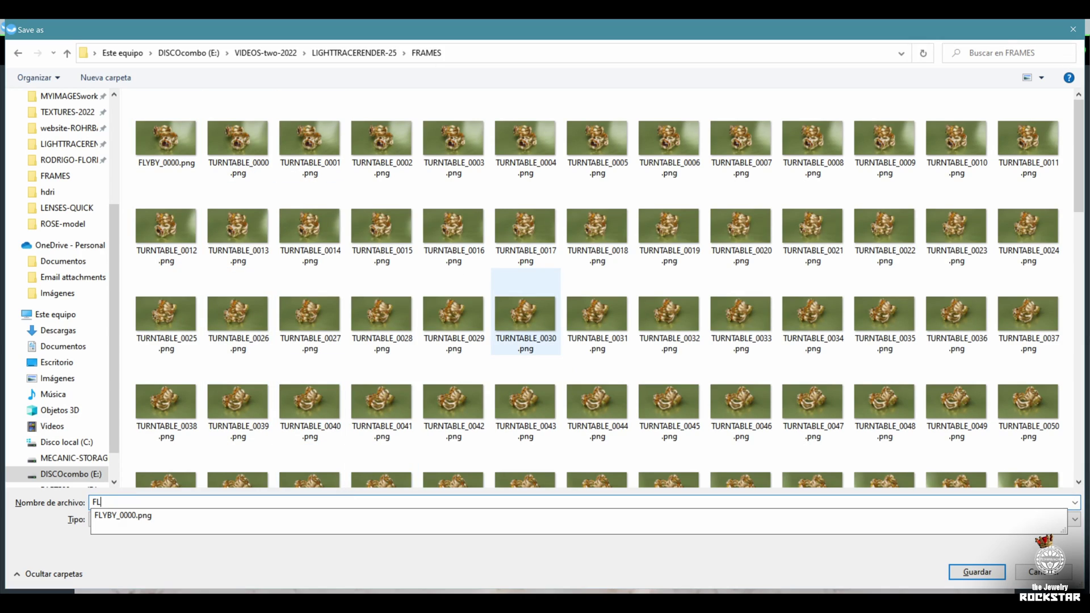
{"action": "key", "text": "Return"}
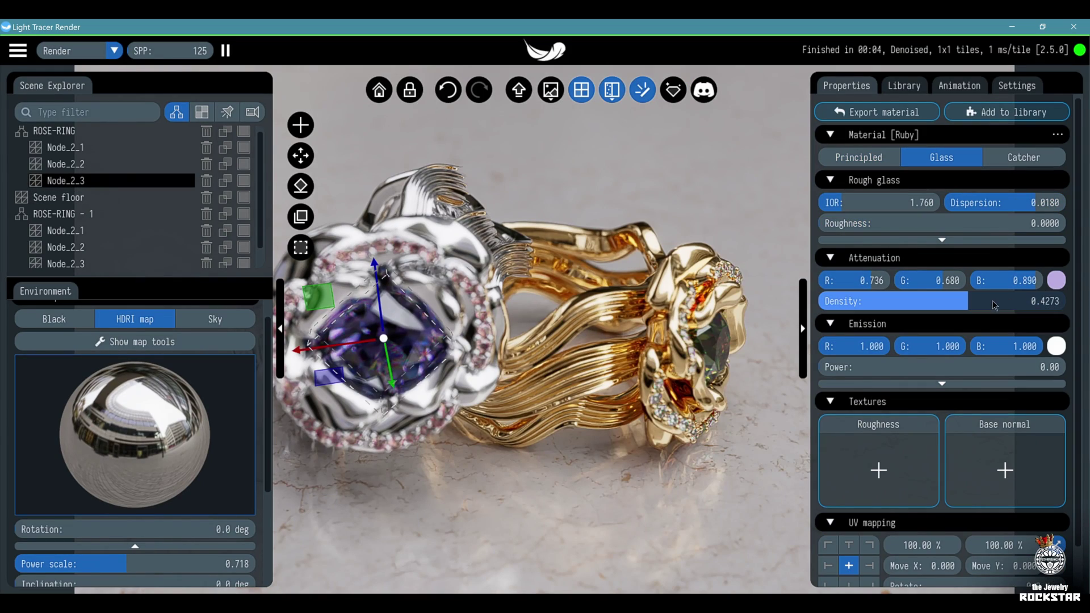
Set the violet center stone's attenuation density to 0.3 and hide both side panels to review it.
{"action": "left_click_drag", "start_coordinate": [995, 306], "coordinate": [967, 305]}
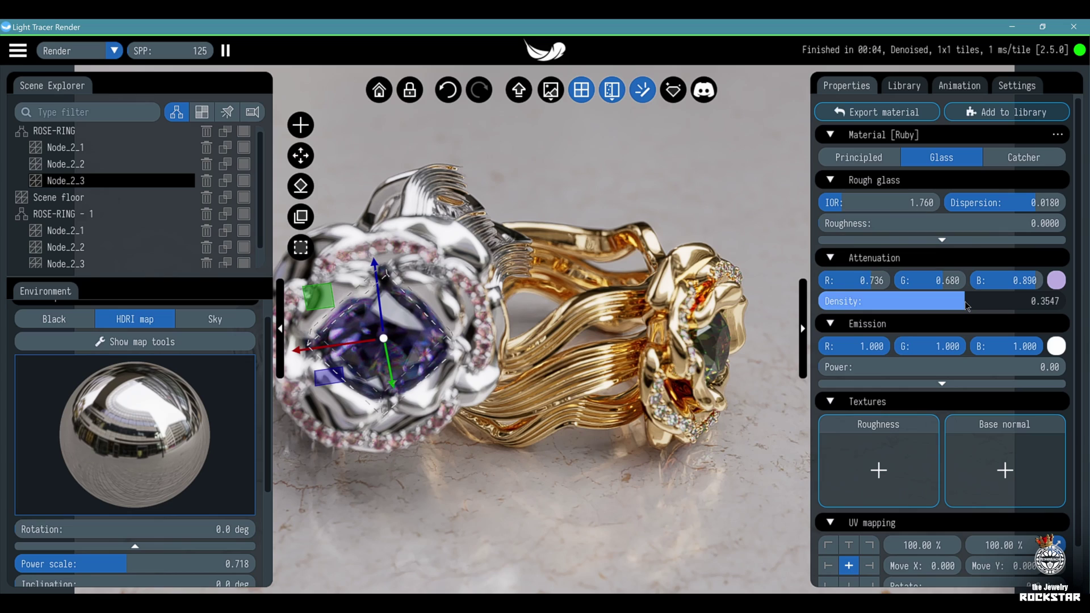
{"action": "double_click", "coordinate": [965, 302]}
{"action": "type", "text": "0.3"}
{"action": "key", "text": "Tab"}
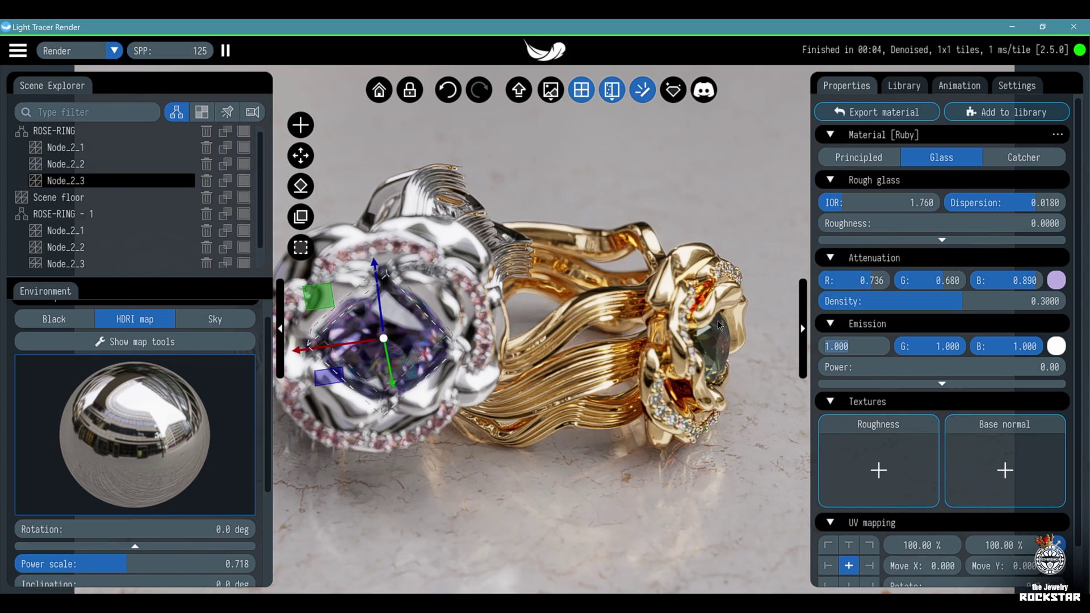
{"action": "left_click", "coordinate": [280, 351]}
{"action": "left_click", "coordinate": [803, 328]}
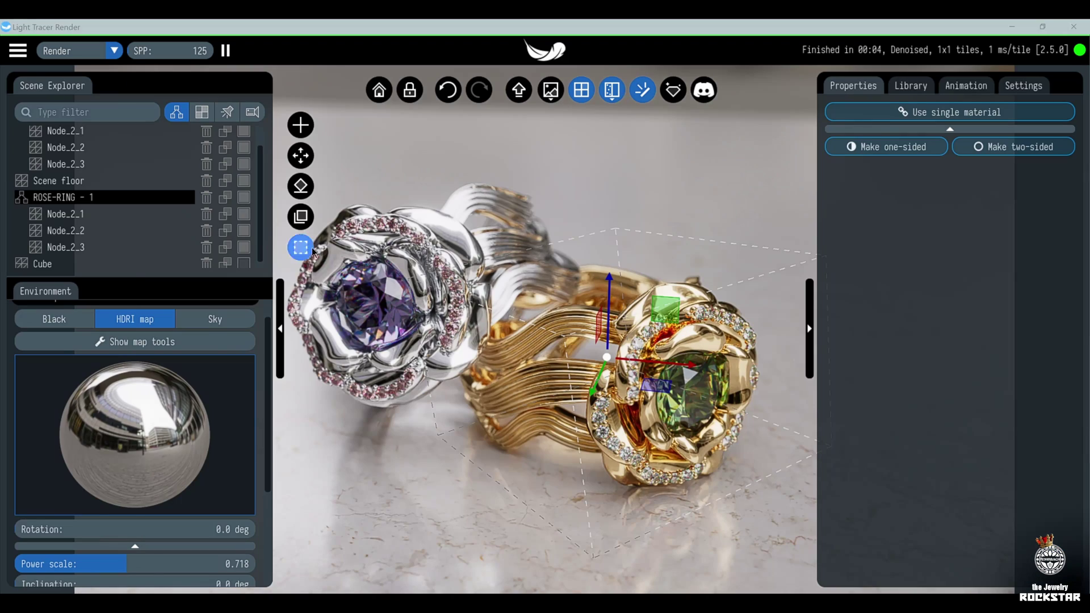
Set the yellow gold ring's small diamonds to an IOR of 1.65 and a dispersion of 0.
{"action": "left_click", "coordinate": [99, 211]}
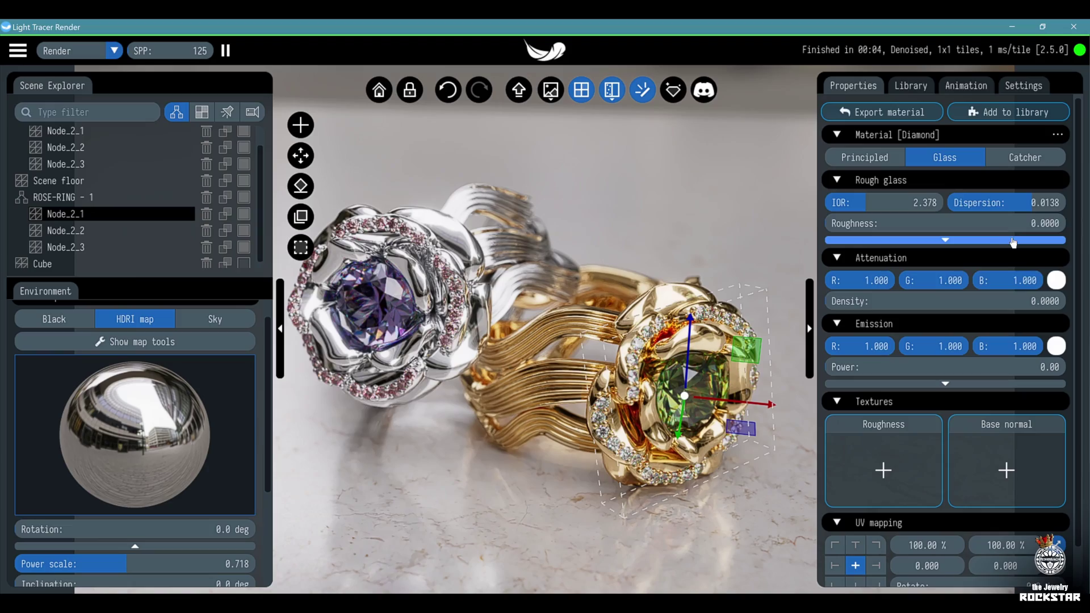
{"action": "double_click", "coordinate": [903, 206]}
{"action": "type", "text": "1.65"}
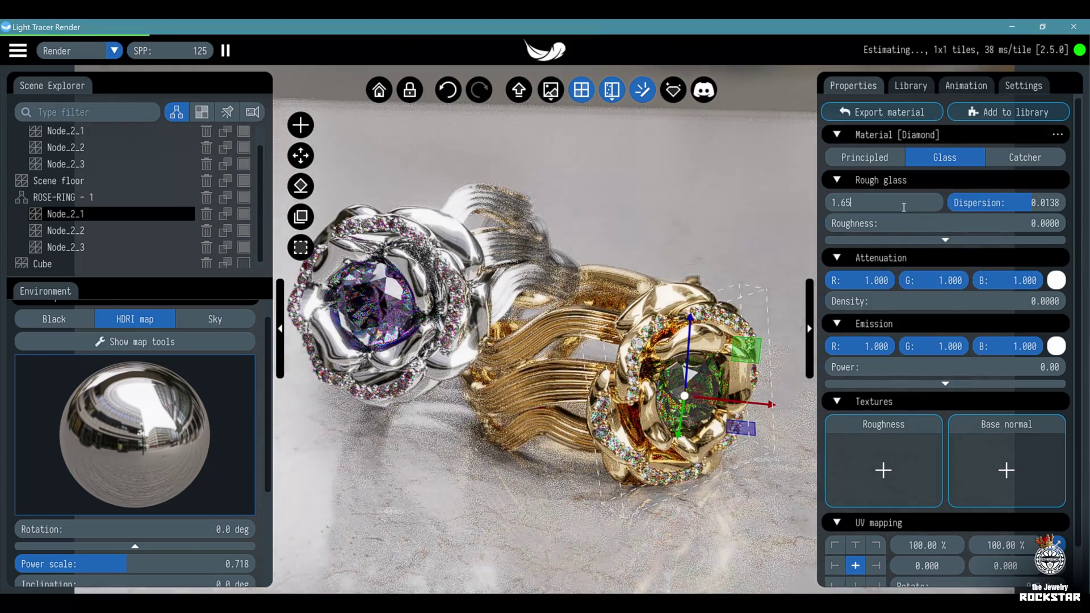
{"action": "key", "text": "Return"}
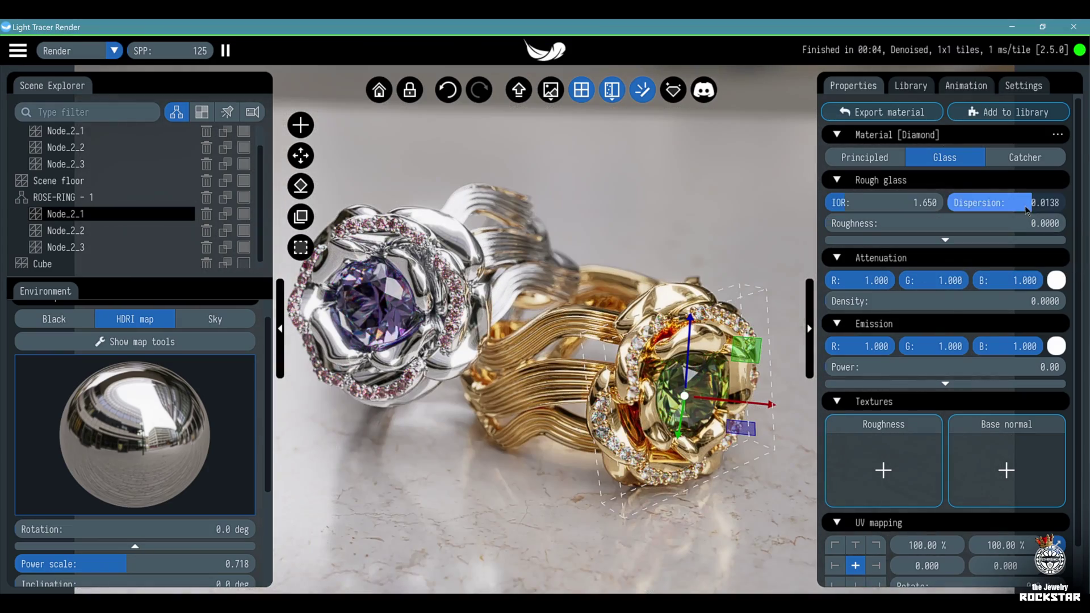
{"action": "left_click", "coordinate": [1026, 210]}
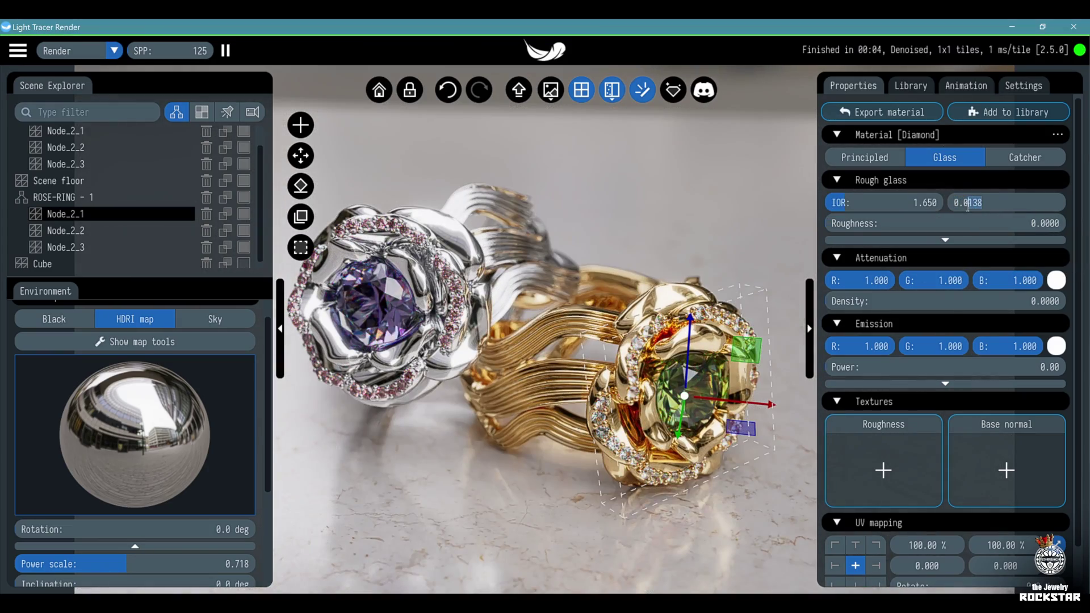
{"action": "type", "text": "0"}
{"action": "key", "text": "Return"}
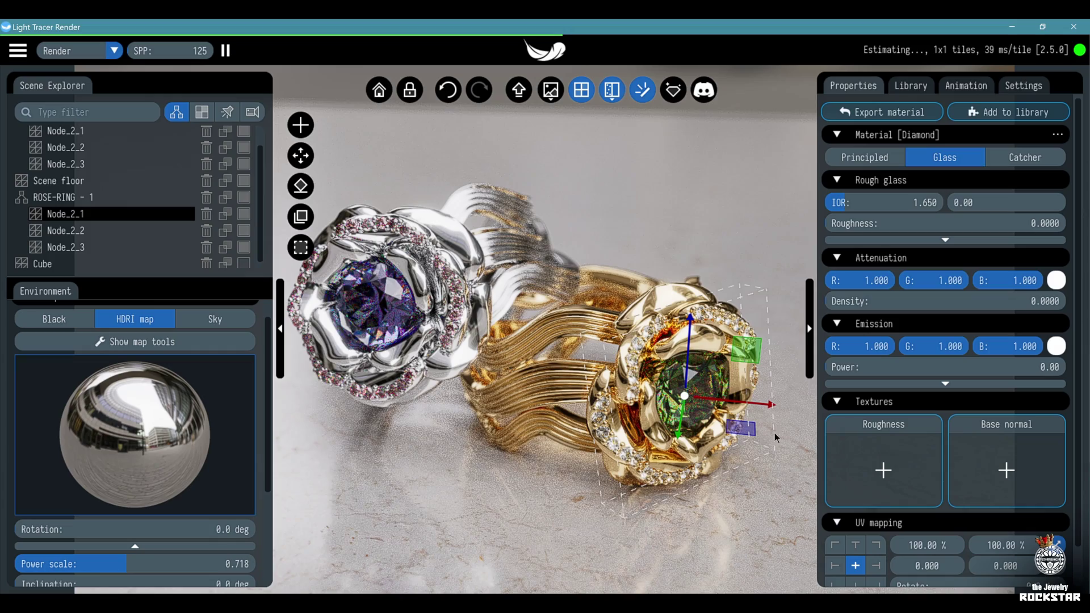
Set the violet center stone's IOR to 1.55 and change its dispersion.
{"action": "left_click", "coordinate": [100, 161]}
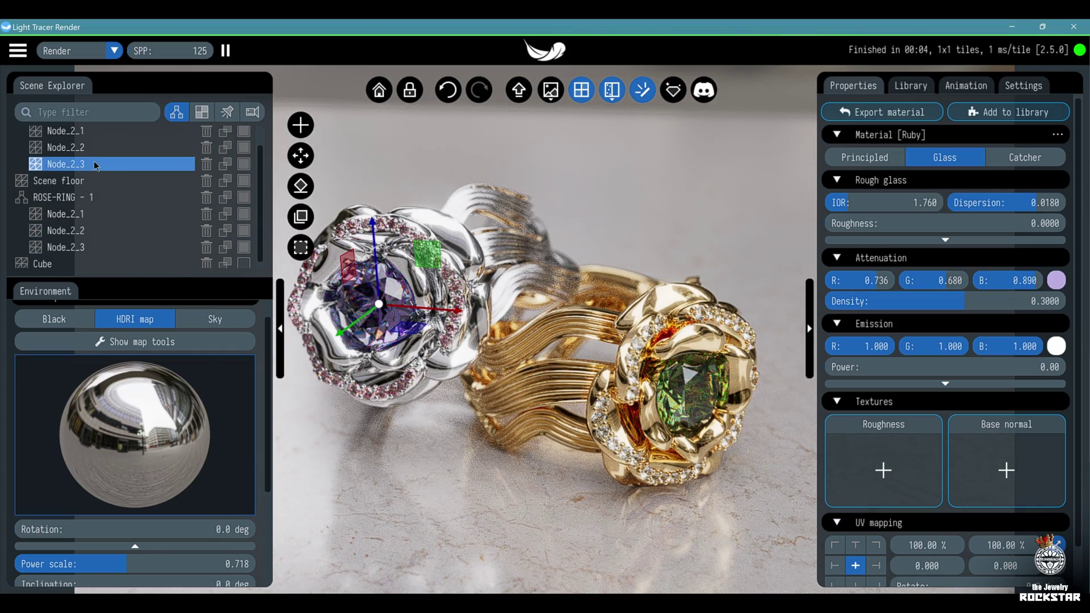
{"action": "left_click", "coordinate": [903, 198]}
{"action": "type", "text": "1.55"}
{"action": "key", "text": "Return"}
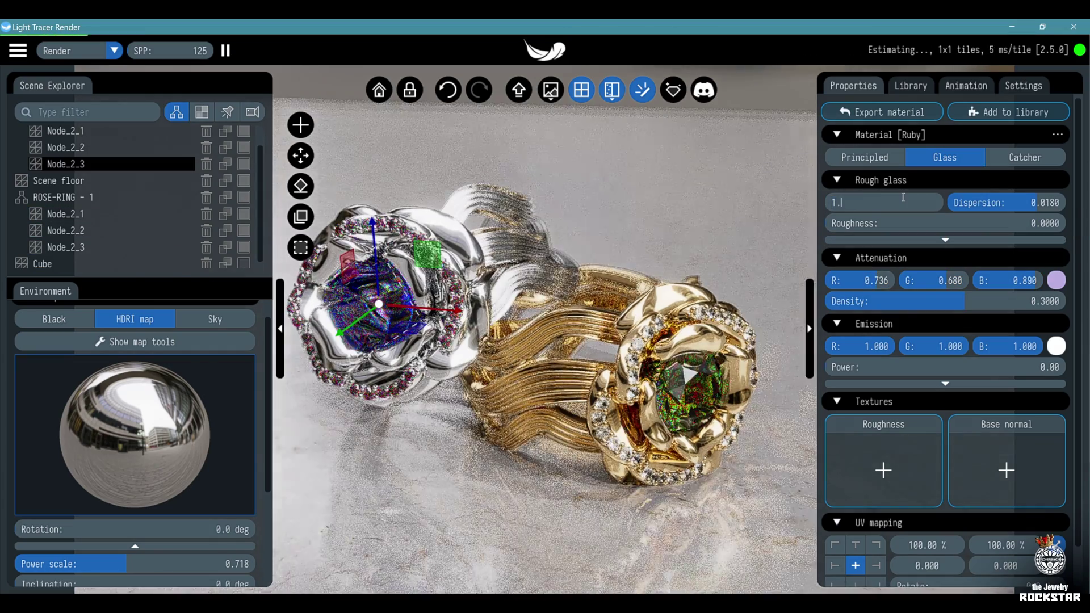
{"action": "left_click", "coordinate": [994, 196]}
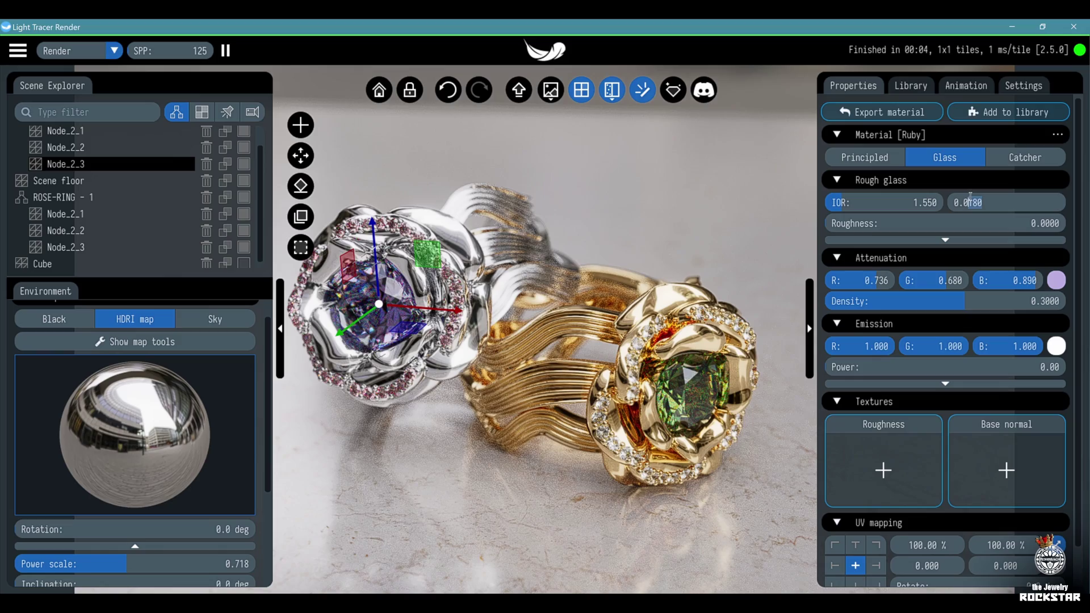
{"action": "type", "text": "05"}
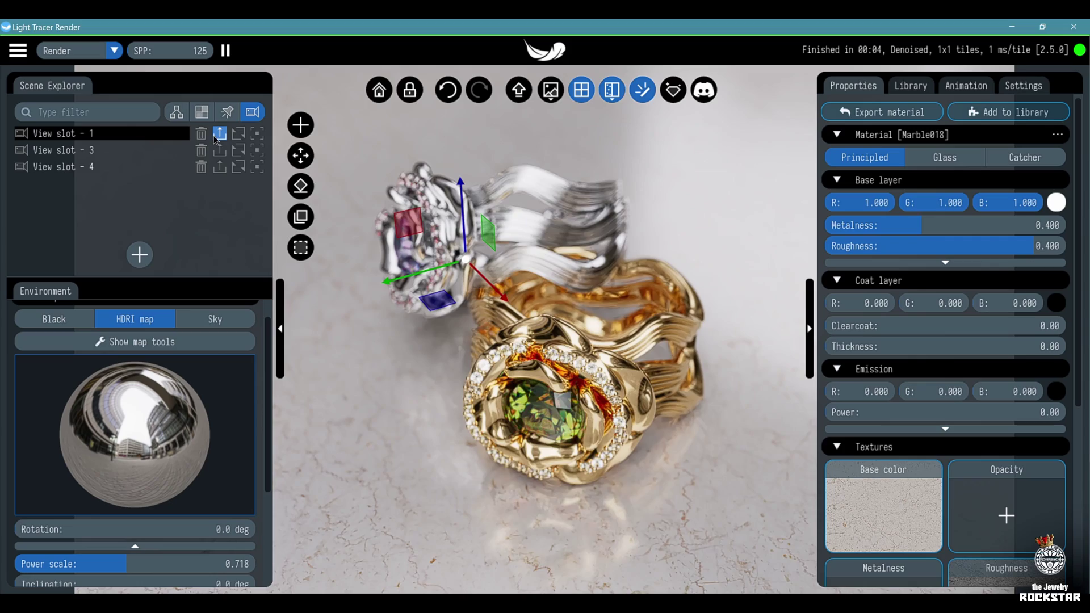
Return to View slot - 1 and render the animation frames again as PNG, reusing the FLYBY name in the FRAMES folder.
{"action": "left_click", "coordinate": [220, 134]}
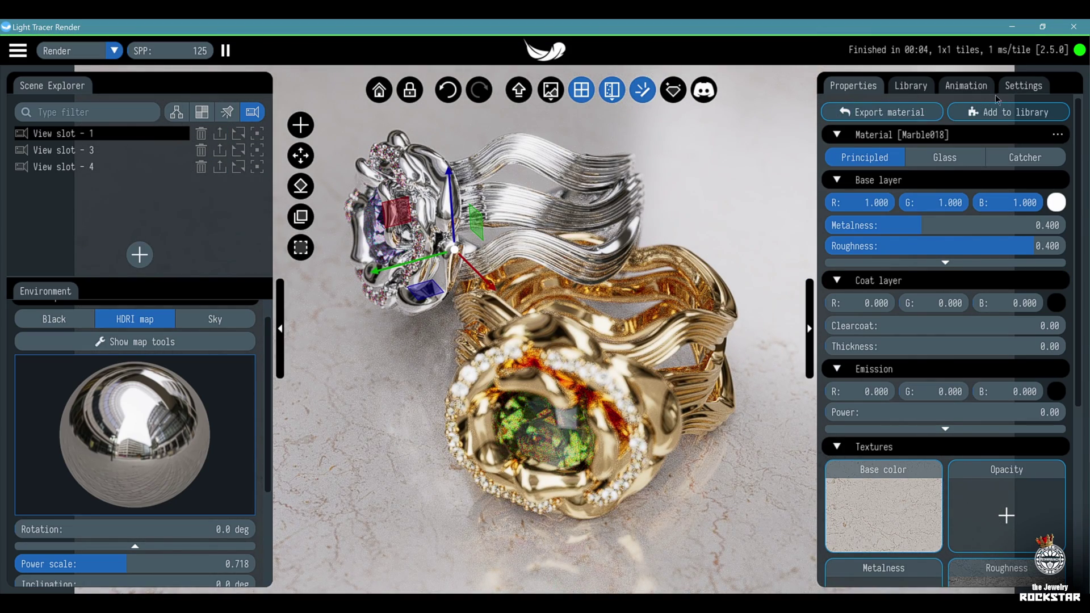
{"action": "left_click", "coordinate": [966, 85]}
{"action": "left_click", "coordinate": [1003, 113]}
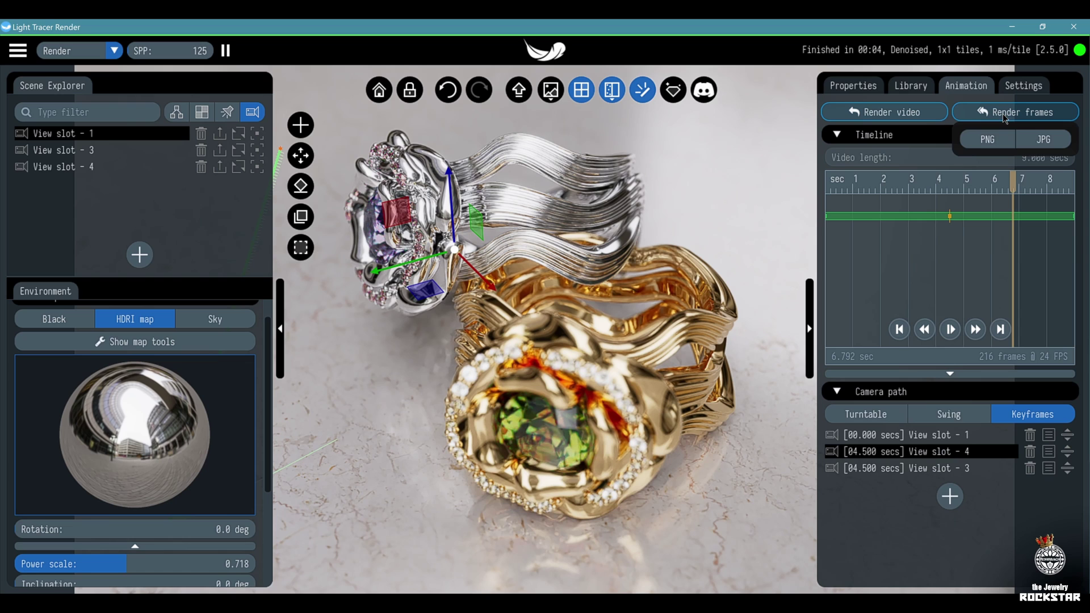
{"action": "left_click", "coordinate": [986, 142]}
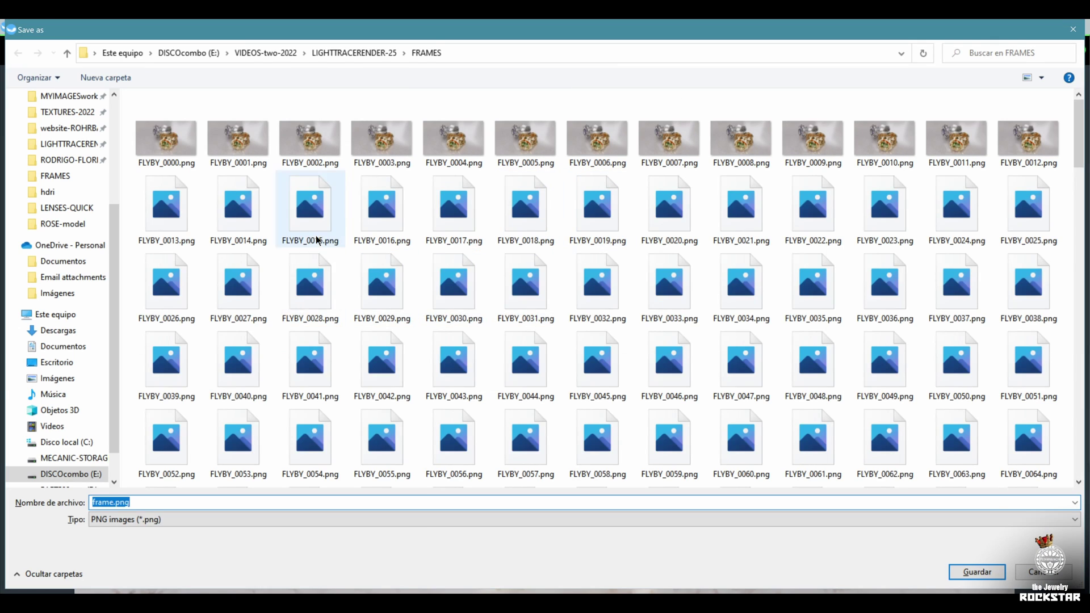
{"action": "left_click", "coordinate": [170, 142]}
{"action": "scroll", "coordinate": [491, 277], "scroll_direction": "down", "scroll_amount": 4}
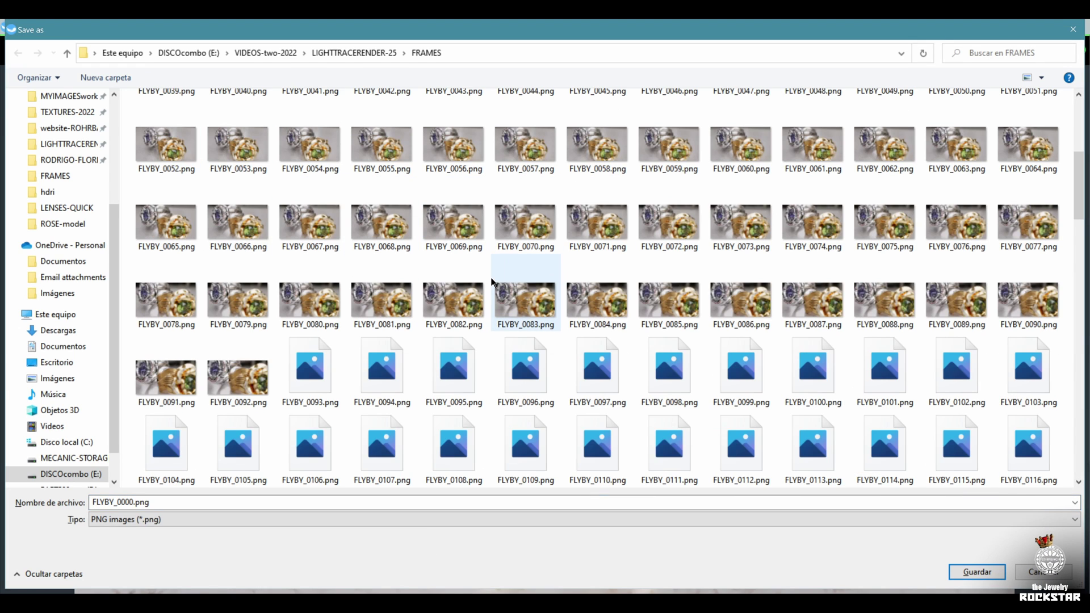
{"action": "scroll", "coordinate": [491, 279], "scroll_direction": "down", "scroll_amount": 6}
{"action": "left_click", "coordinate": [596, 263]}
{"action": "left_click_drag", "start_coordinate": [151, 502], "coordinate": [115, 502]}
{"action": "key", "text": "BackSpace"}
{"action": "key", "text": "Return"}
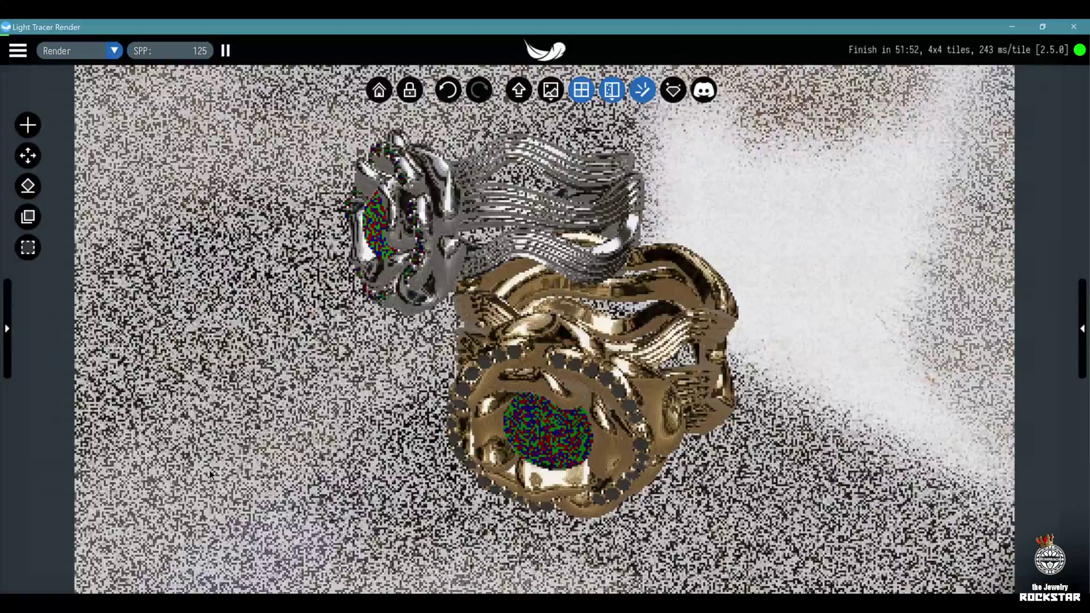